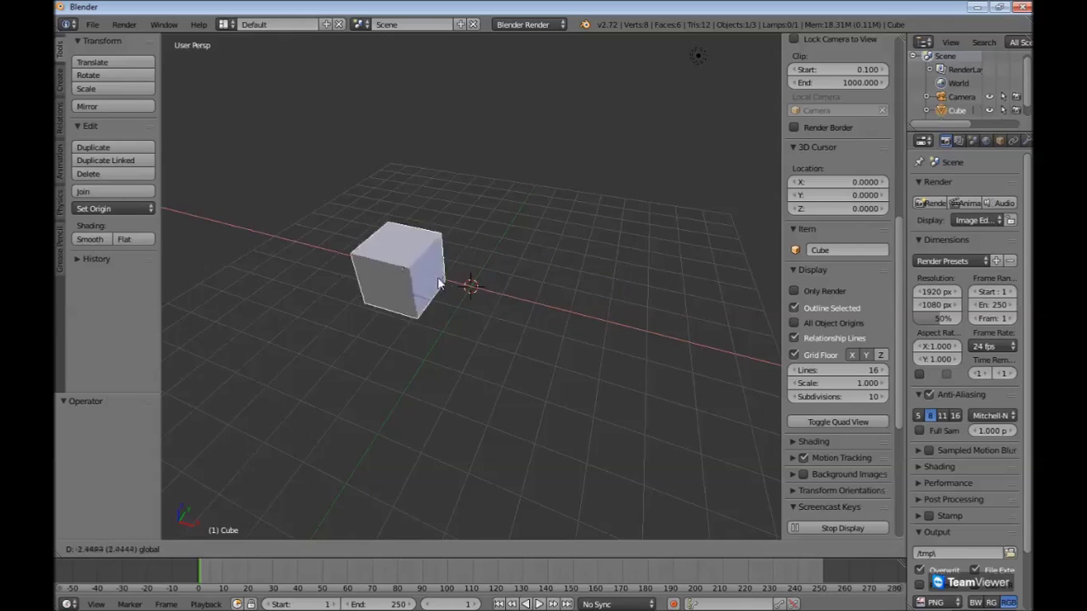
- Examine the moved cube and the background grid in the front, right and top orthographic views
{"action": "right_click", "coordinate": [578, 310]}
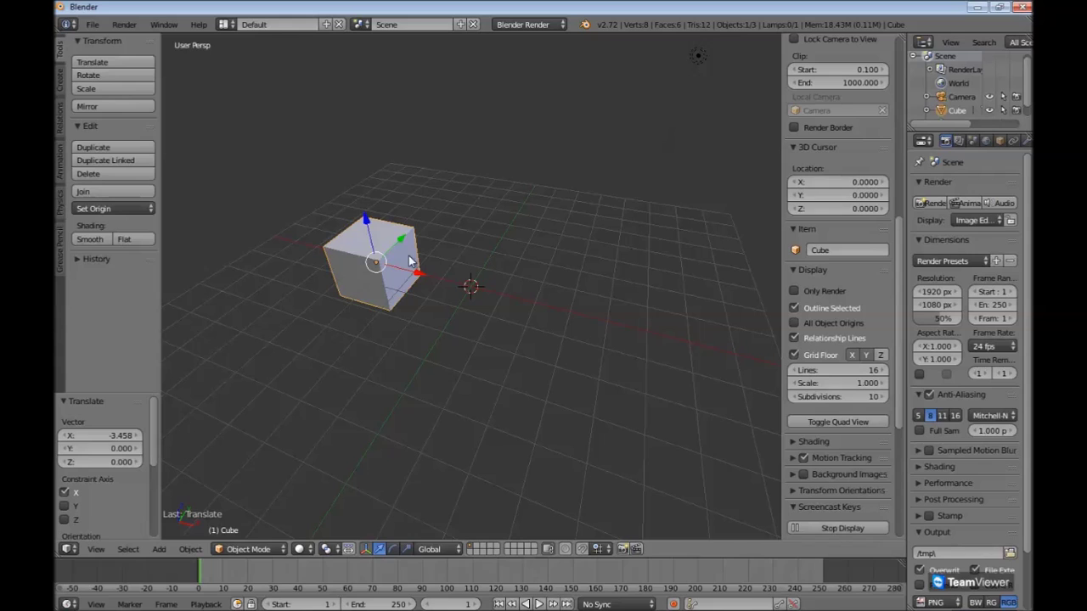
{"action": "key", "text": "KP_1"}
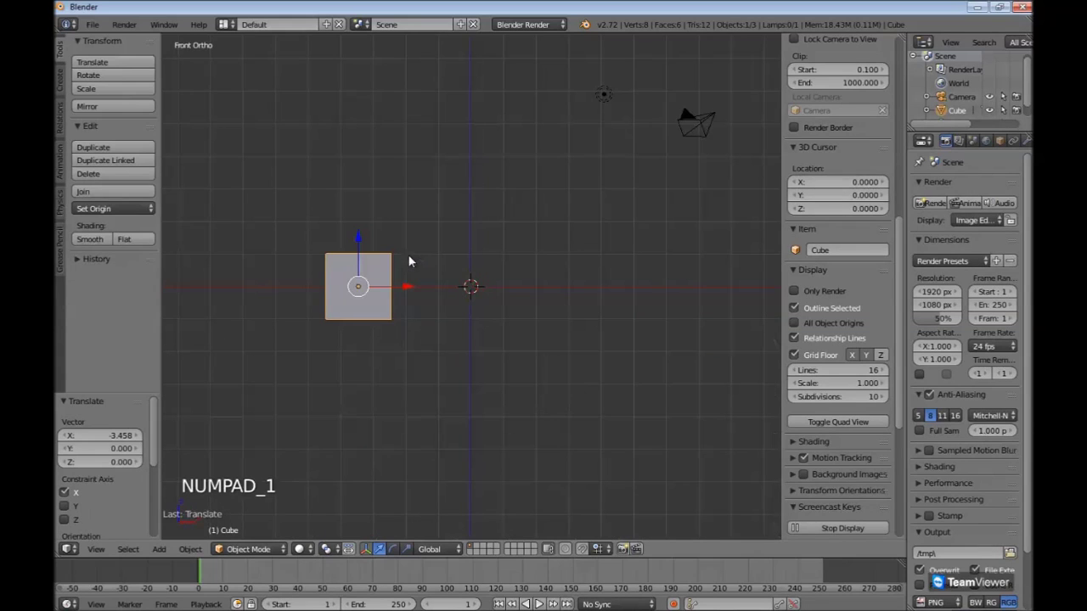
{"action": "key", "text": "KP_3"}
{"action": "key", "text": "KP_7"}
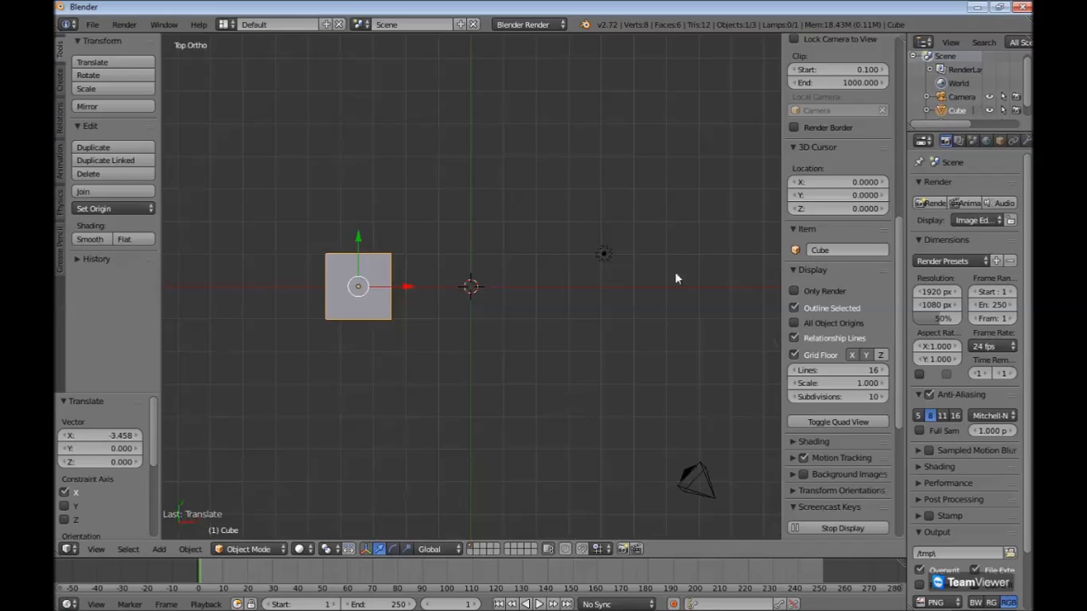
{"action": "key", "text": "KP_1"}
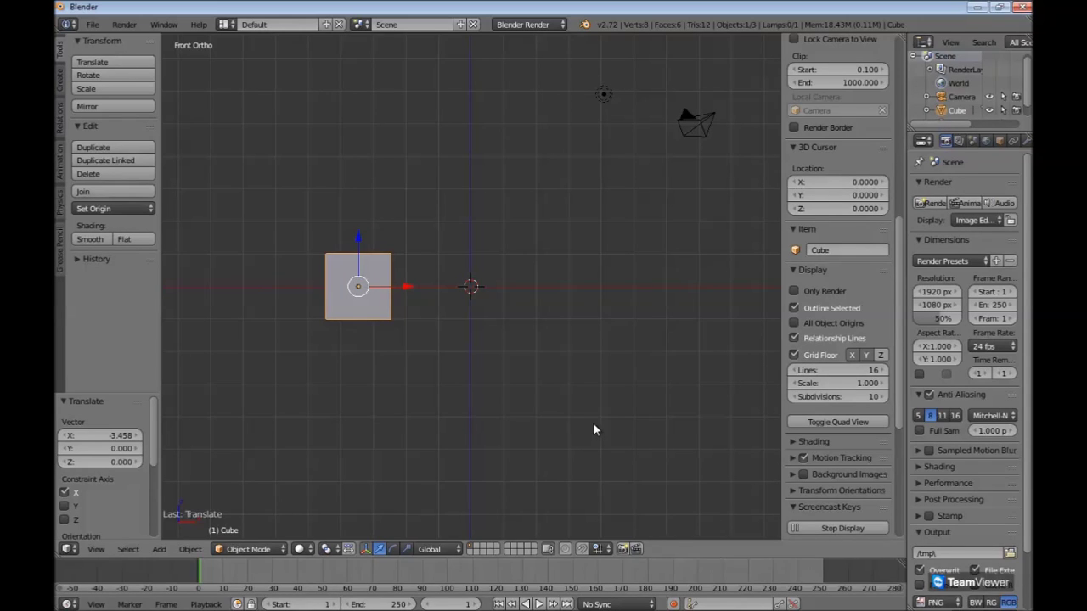
{"action": "key", "text": "KP_3"}
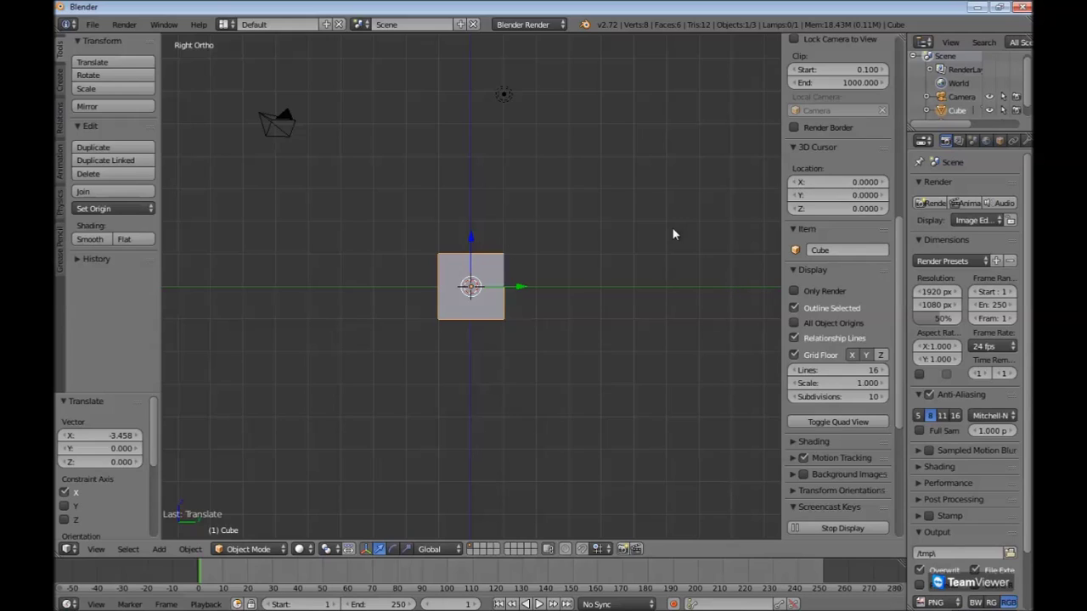
{"action": "key", "text": "KP_1"}
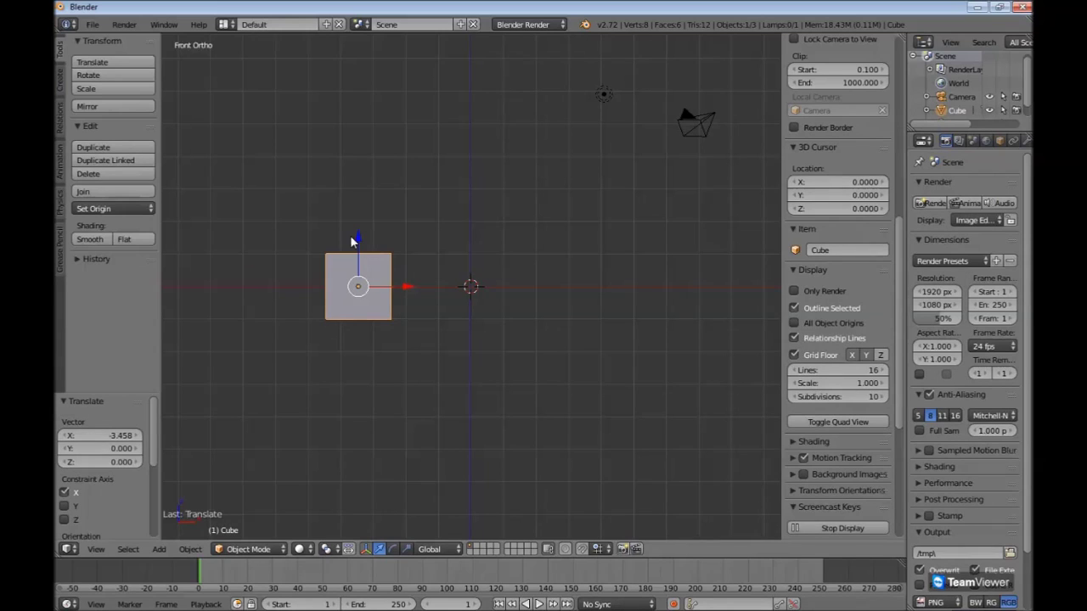
{"action": "key", "text": "KP_3"}
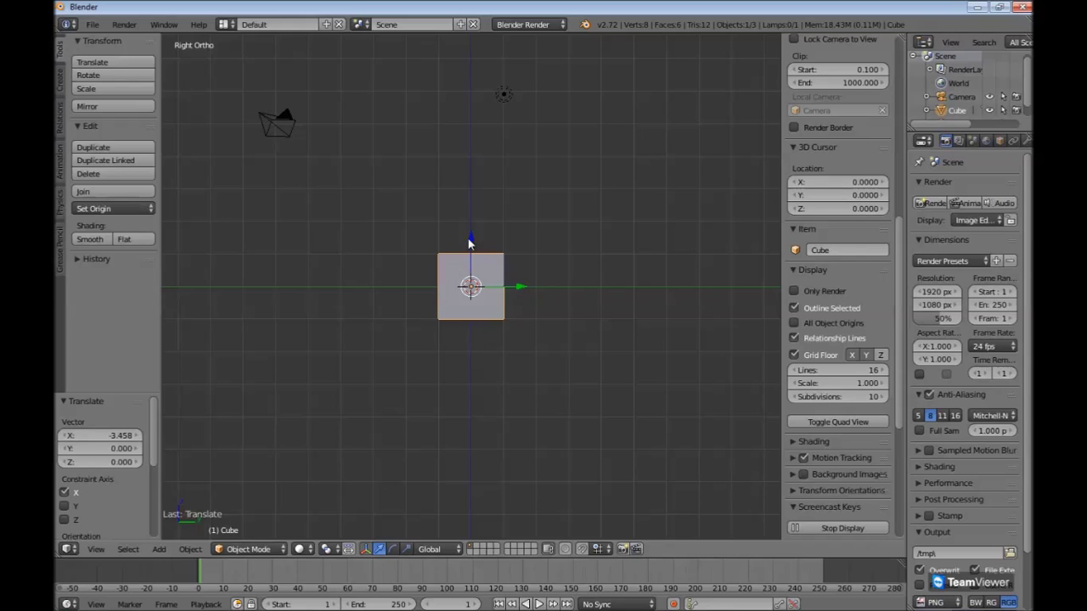
- Compare the grid in the front orthographic view with the grid floor in the perspective view
{"action": "middle_click_drag", "start_coordinate": [592, 266], "coordinate": [592, 320]}
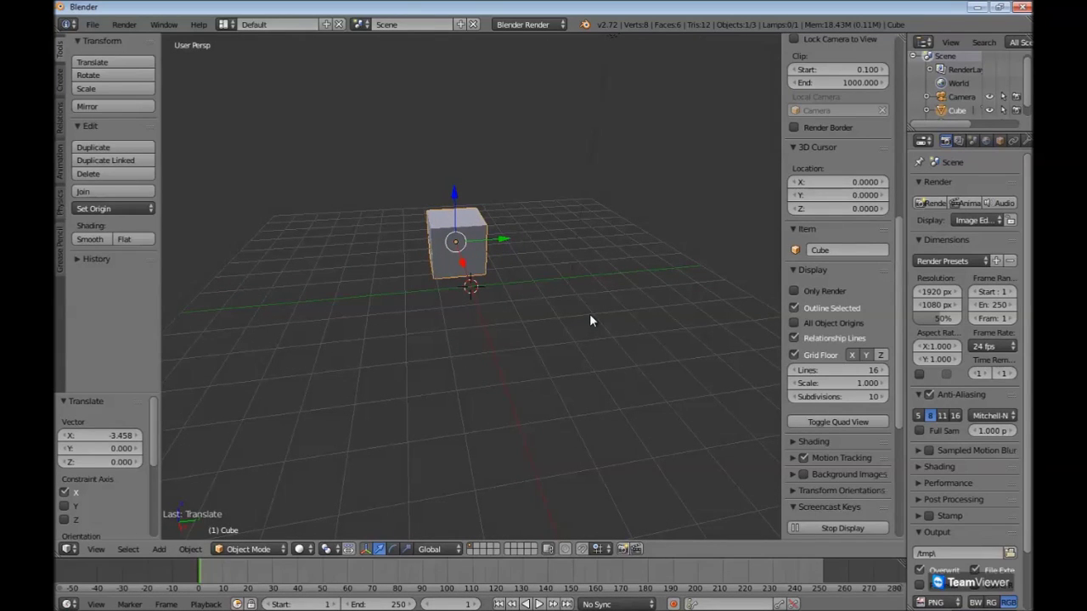
{"action": "key", "text": "KP_1"}
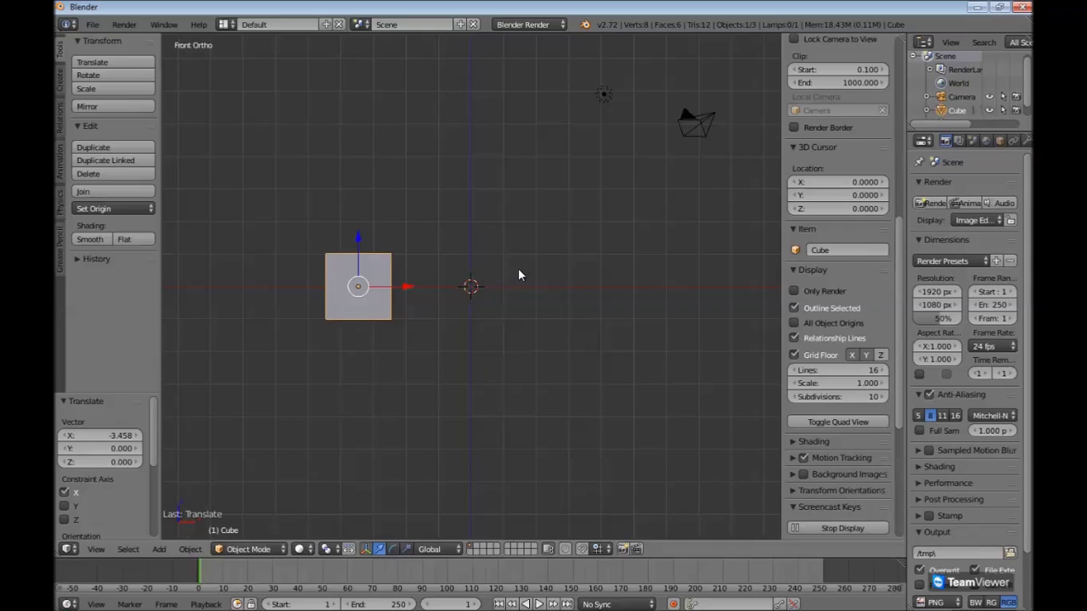
{"action": "middle_click_drag", "start_coordinate": [519, 275], "coordinate": [489, 331]}
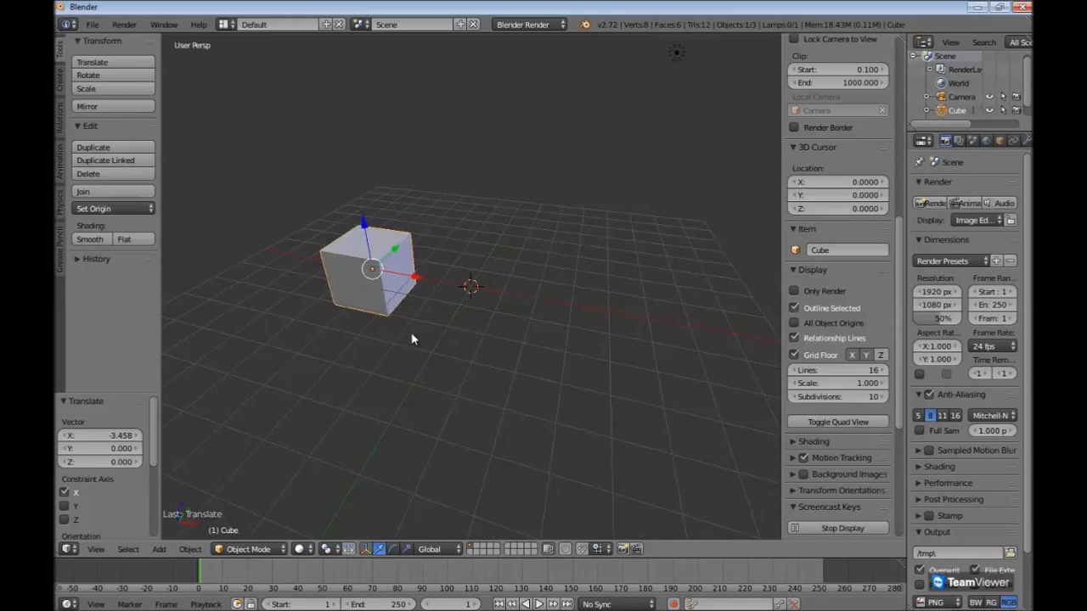
{"action": "key", "text": "KP_1"}
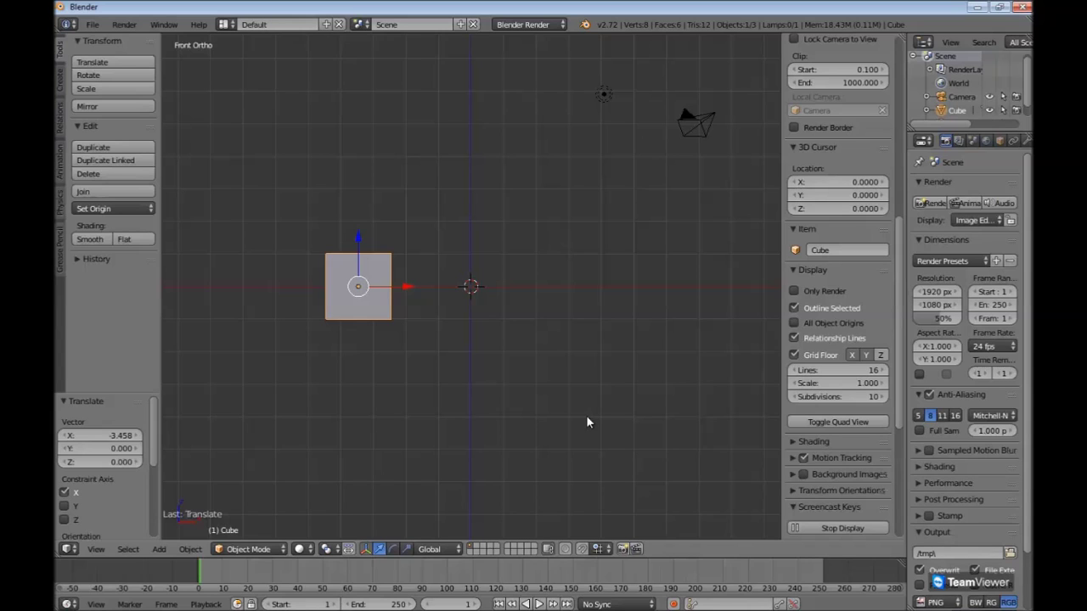
{"action": "middle_click_drag", "start_coordinate": [534, 370], "coordinate": [502, 426]}
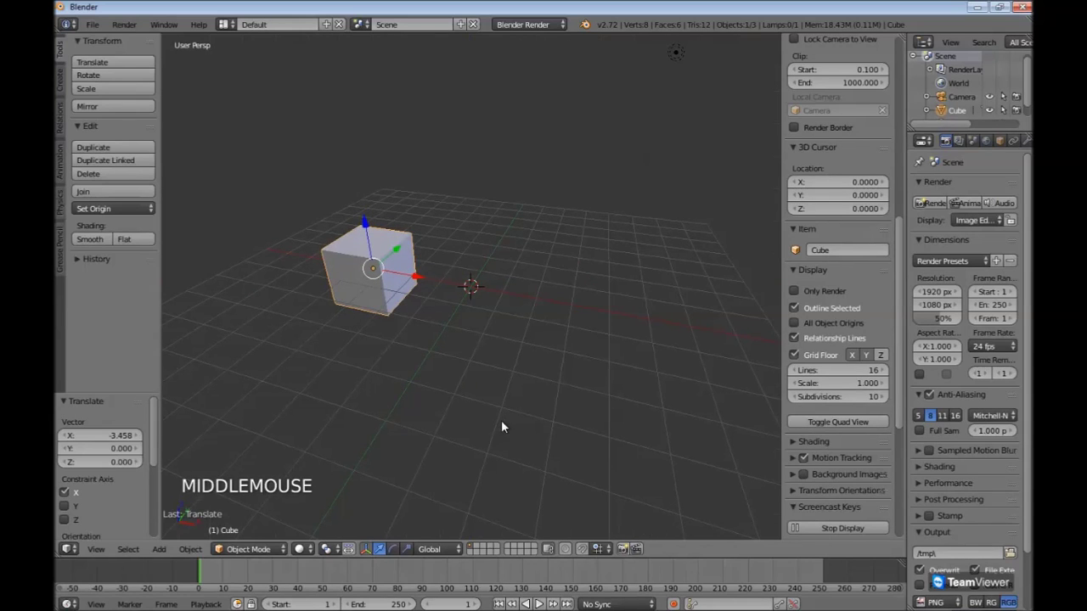
{"action": "scroll", "coordinate": [521, 374], "scroll_direction": "down", "scroll_amount": 1}
{"action": "middle_click_drag", "start_coordinate": [522, 371], "coordinate": [544, 379]}
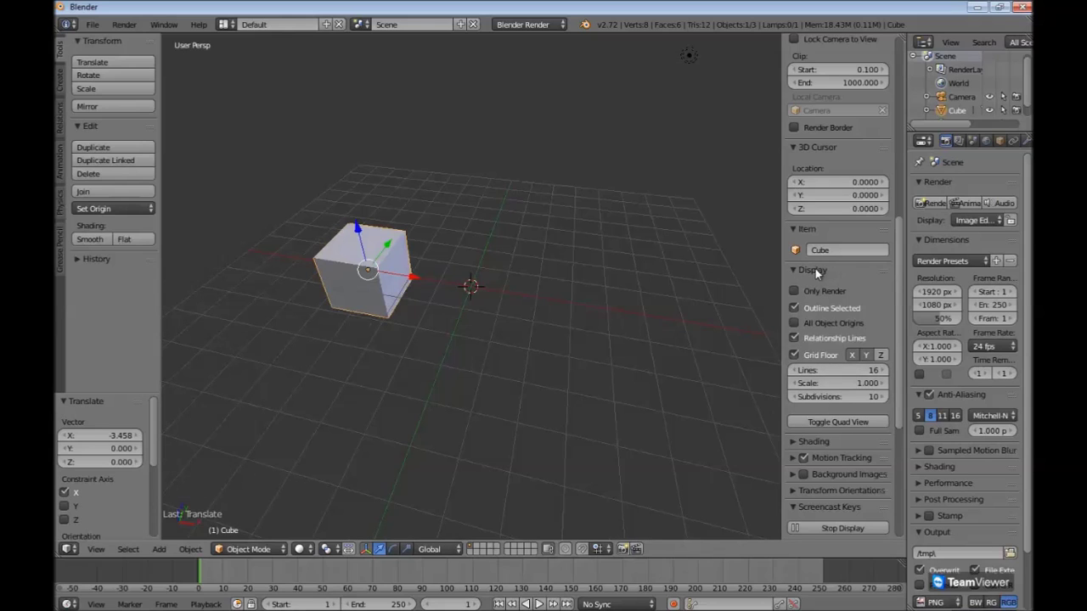
- Set the number of grid floor lines to 24 in the viewport display settings
{"action": "key", "text": "n"}
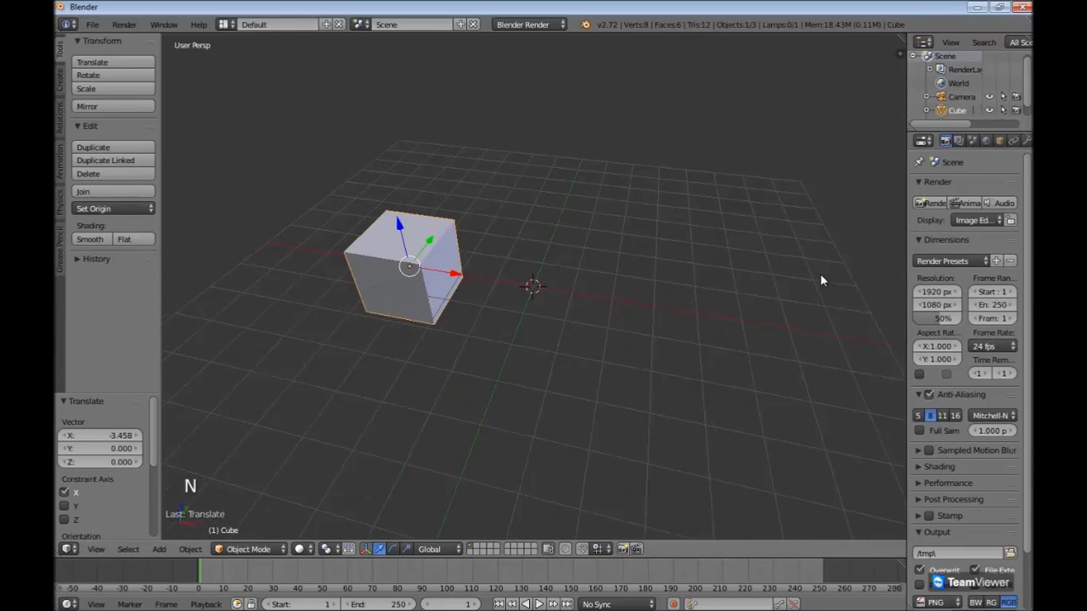
{"action": "key", "text": "n"}
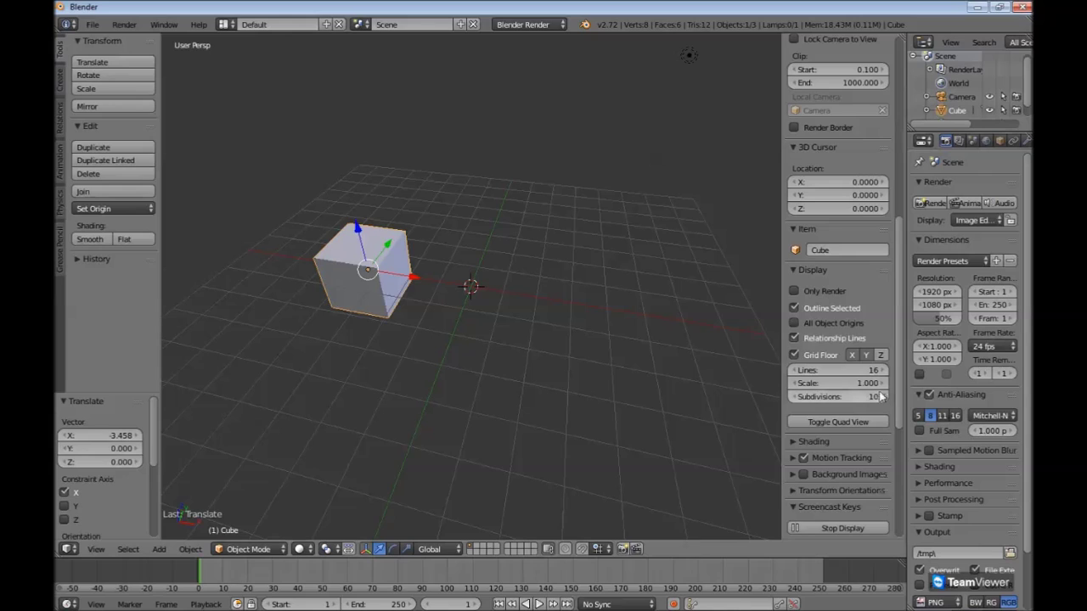
{"action": "left_click", "coordinate": [850, 369]}
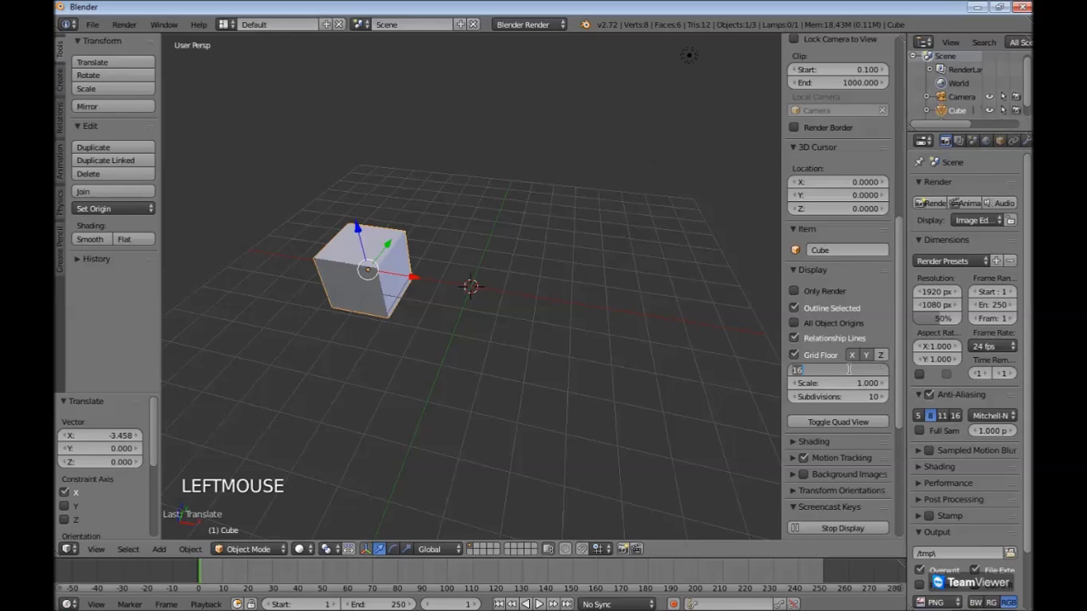
{"action": "type", "text": "24"}
{"action": "key", "text": "Return"}
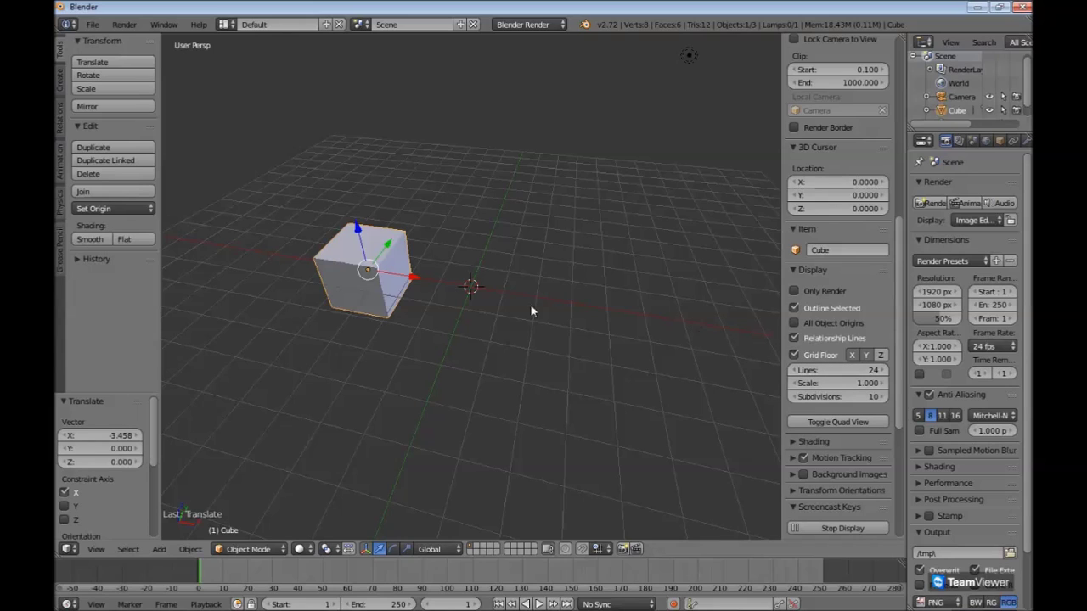
- Restore the number of grid floor lines to 16
{"action": "left_click", "coordinate": [846, 366]}
{"action": "type", "text": "16"}
{"action": "key", "text": "Return"}
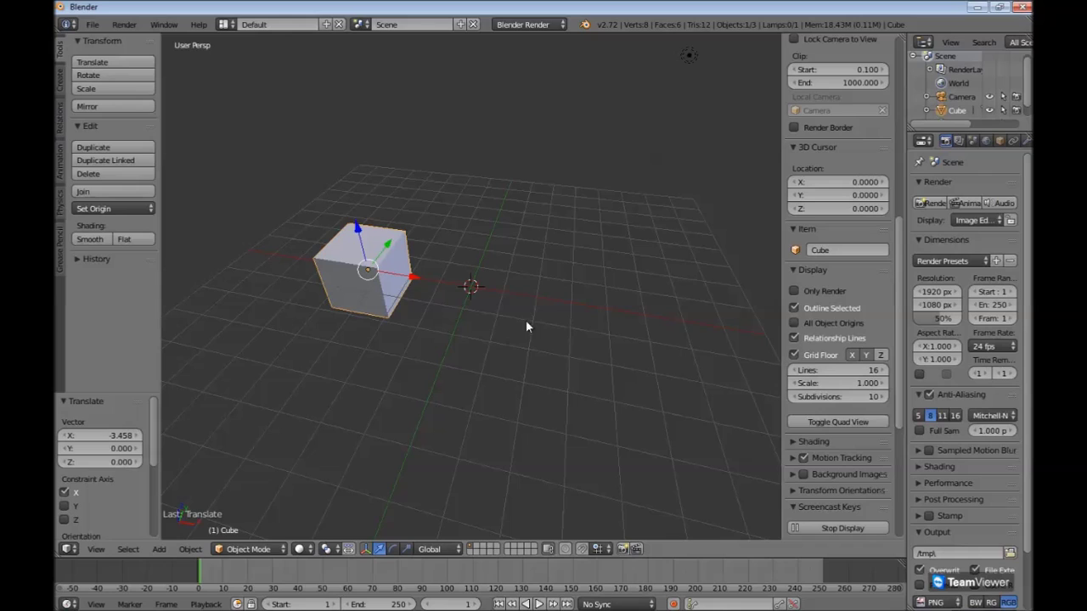
- Set the grid floor scale to 3 and move the cube 3 units in the positive X direction
{"action": "left_click", "coordinate": [849, 383]}
{"action": "type", "text": "3"}
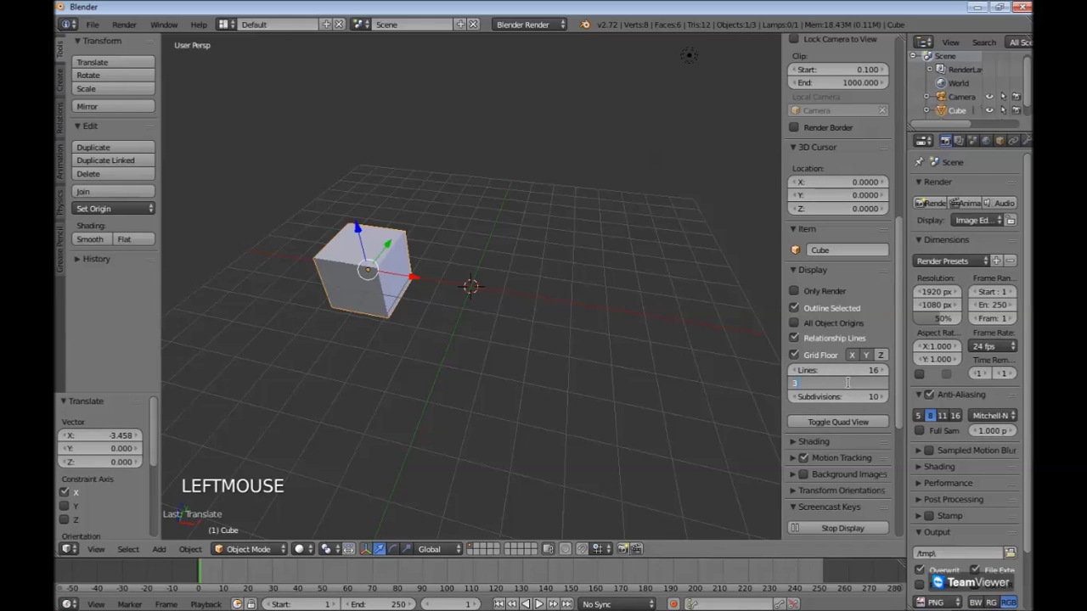
{"action": "key", "text": "Return"}
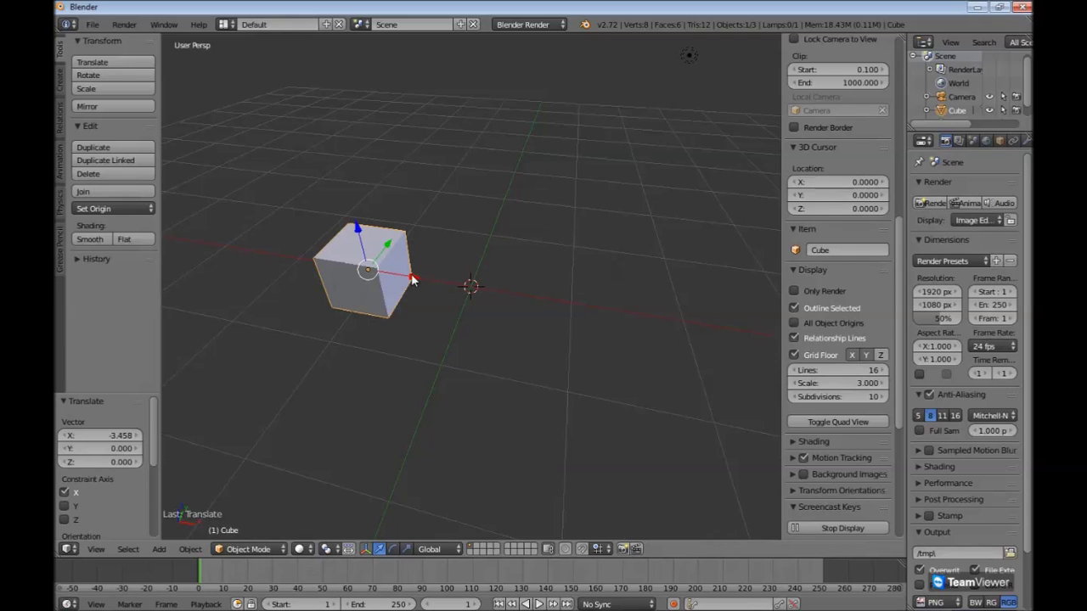
{"action": "left_click_drag", "start_coordinate": [412, 280], "coordinate": [412, 280]}
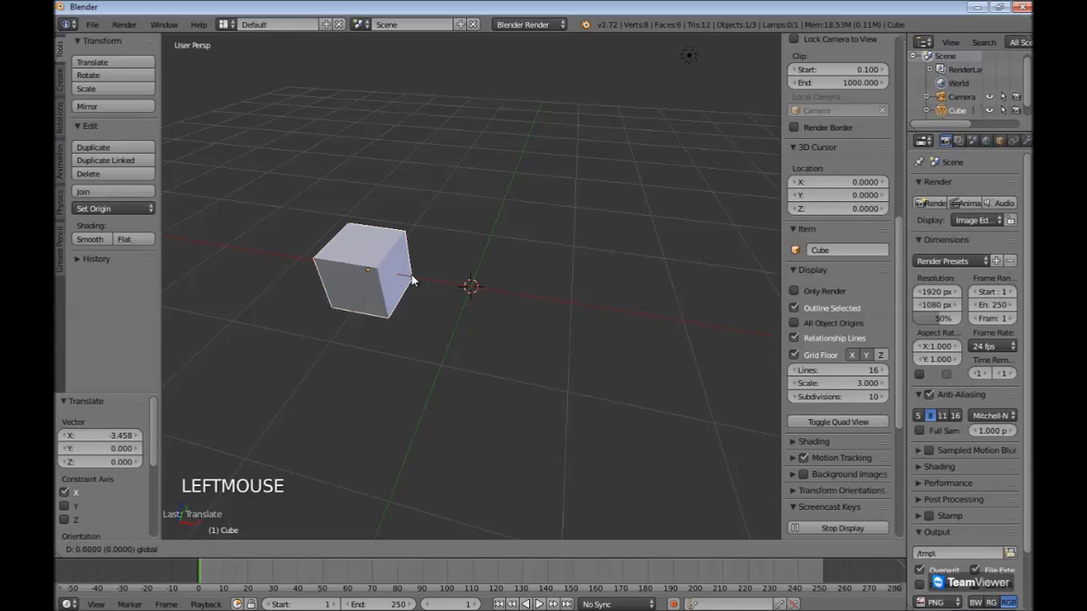
{"action": "left_click_drag", "start_coordinate": [412, 280], "coordinate": [502, 293]}
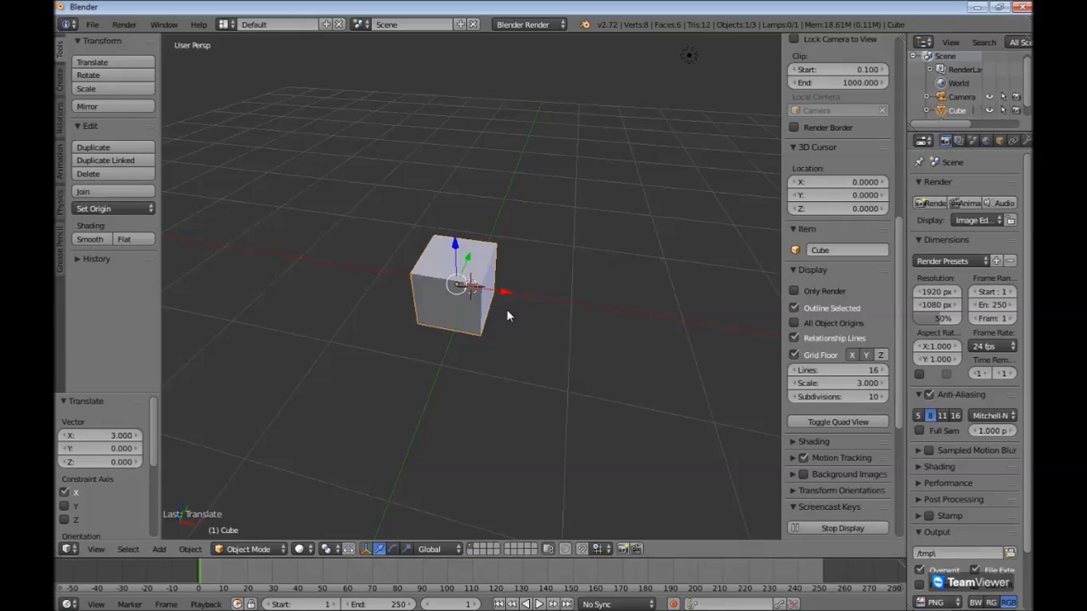
- Set the grid floor scale back to 1
{"action": "left_click", "coordinate": [851, 382]}
{"action": "type", "text": "1"}
{"action": "key", "text": "Return"}
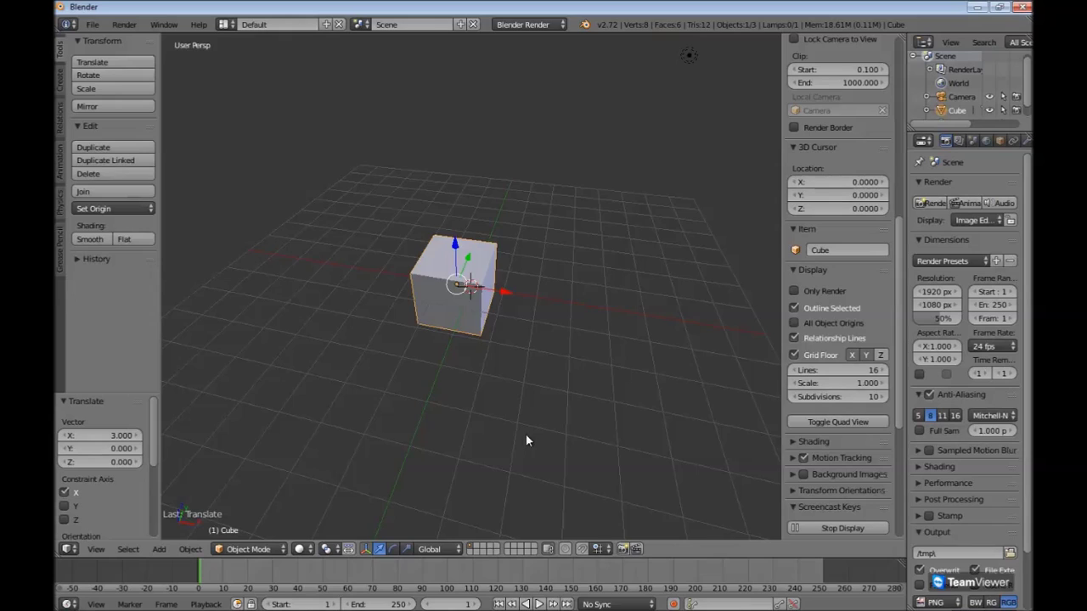
- Set the grid floor subdivisions to 5 while viewing the cube in the right orthographic view
{"action": "key", "text": "KP_1"}
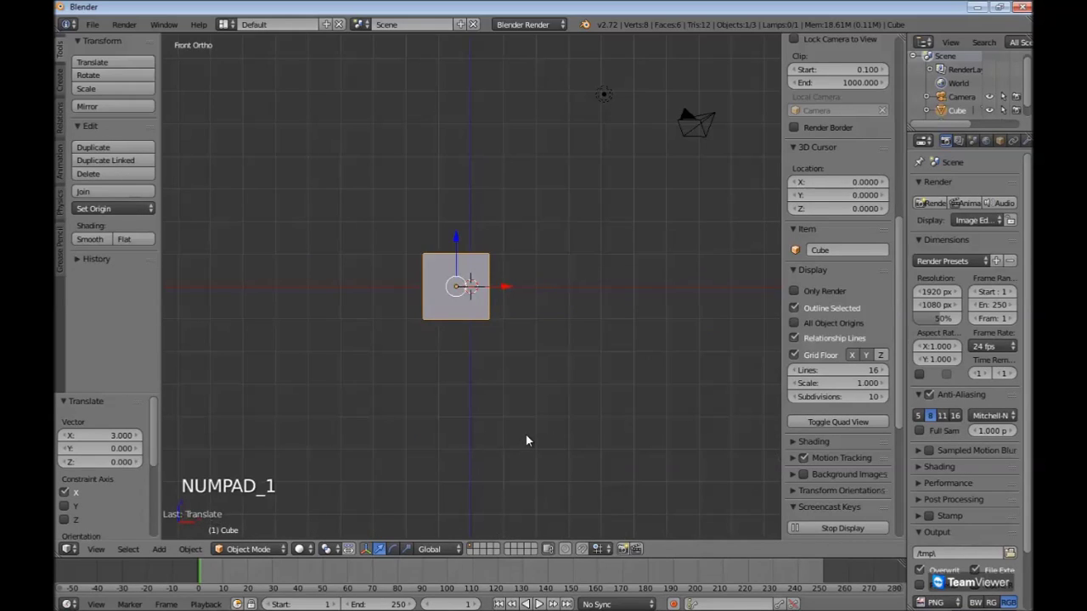
{"action": "key", "text": "KP_1"}
{"action": "key", "text": "KP_3"}
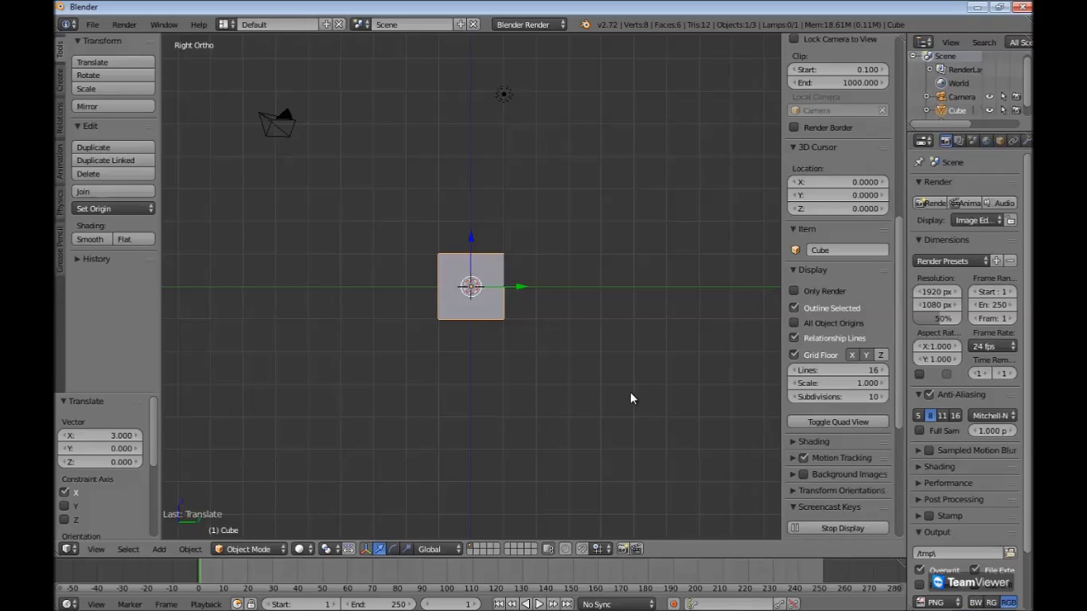
{"action": "scroll", "coordinate": [630, 399], "scroll_direction": "up", "scroll_amount": 2}
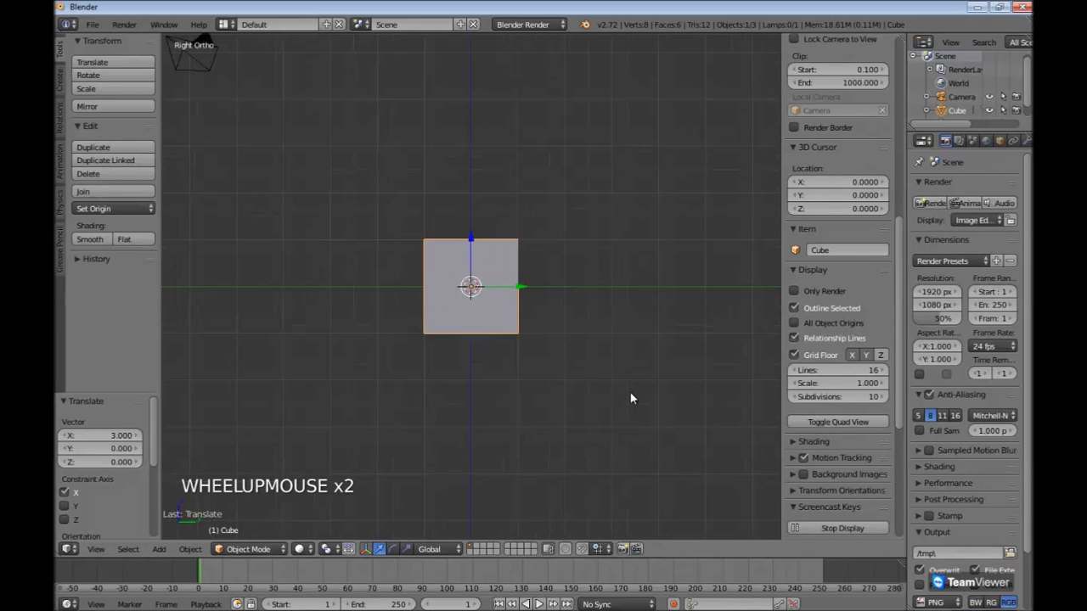
{"action": "scroll", "coordinate": [630, 398], "scroll_direction": "up", "scroll_amount": 4}
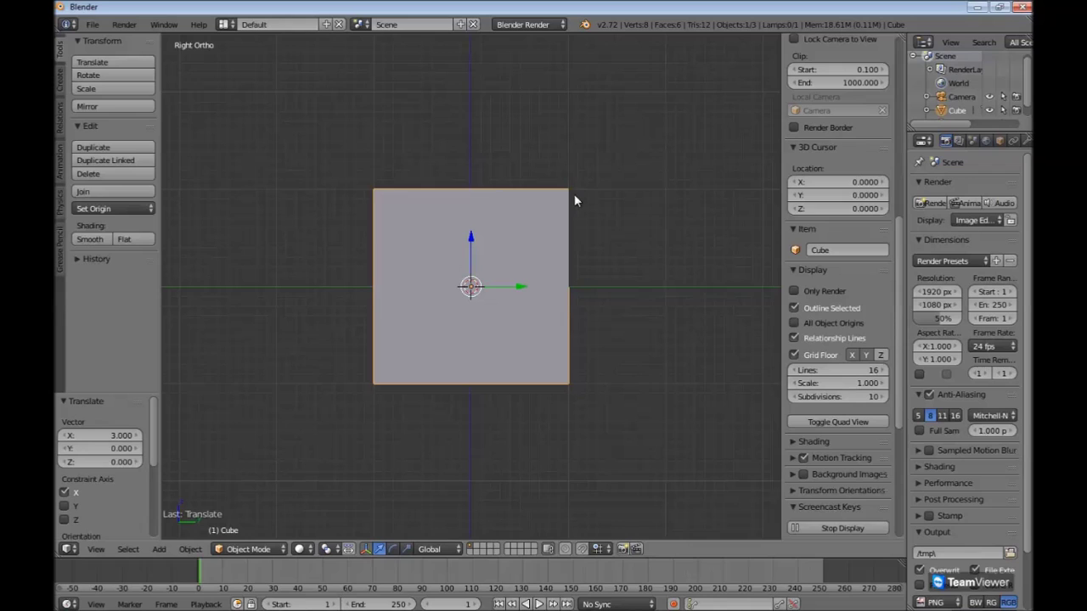
{"action": "left_click", "coordinate": [834, 399]}
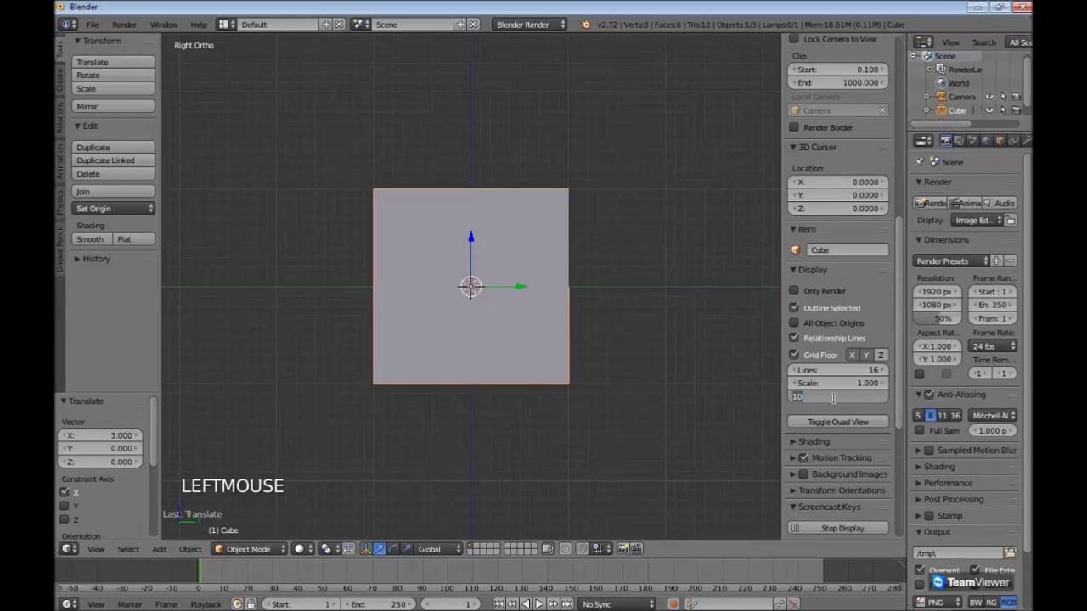
{"action": "left_click", "coordinate": [833, 398]}
{"action": "left_click", "coordinate": [834, 384]}
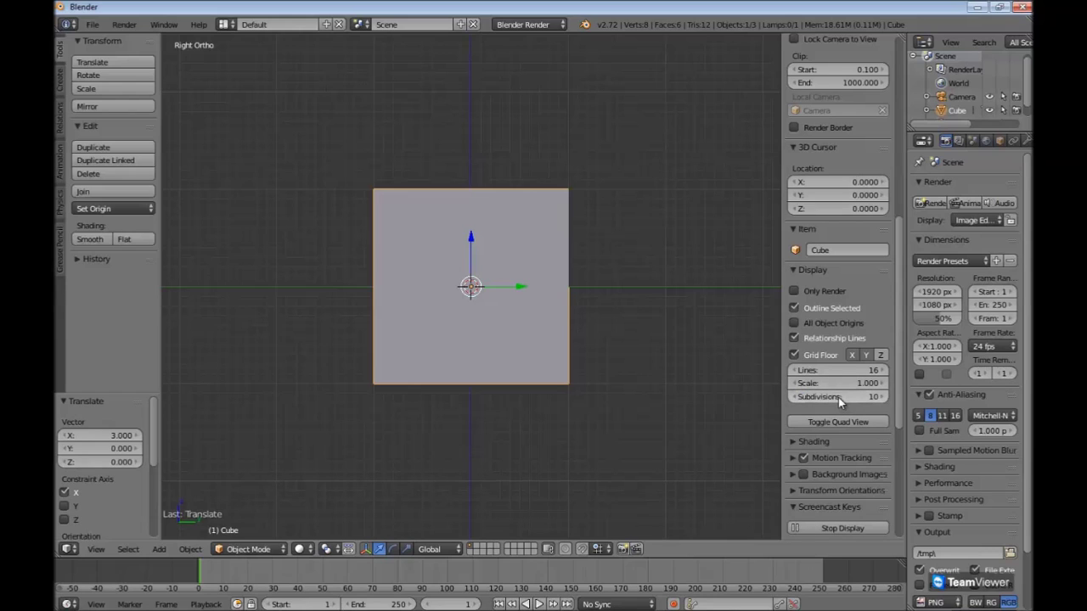
{"action": "left_click", "coordinate": [838, 397]}
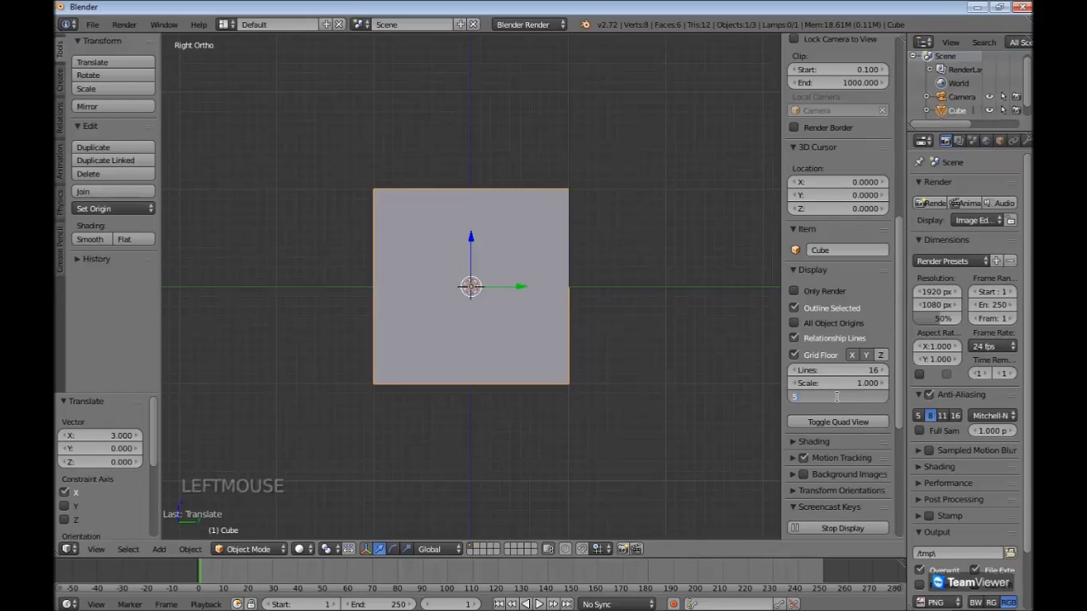
{"action": "type", "text": "5"}
{"action": "key", "text": "Return"}
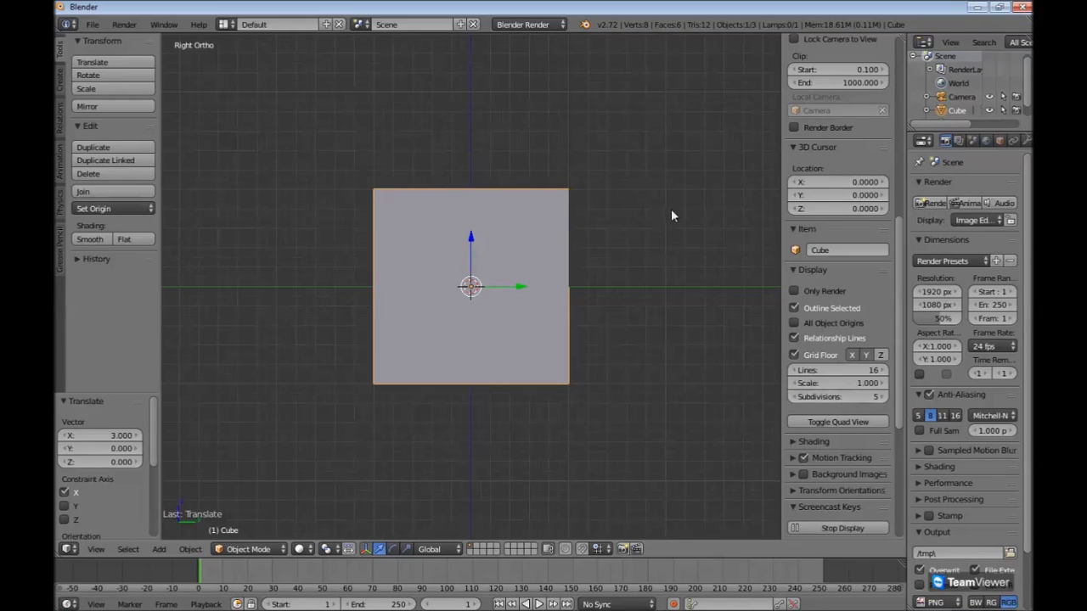
- Examine the grid subdivisions around the cube at different zoom levels in the right orthographic and perspective views
{"action": "scroll", "coordinate": [653, 199], "scroll_direction": "down", "scroll_amount": 2}
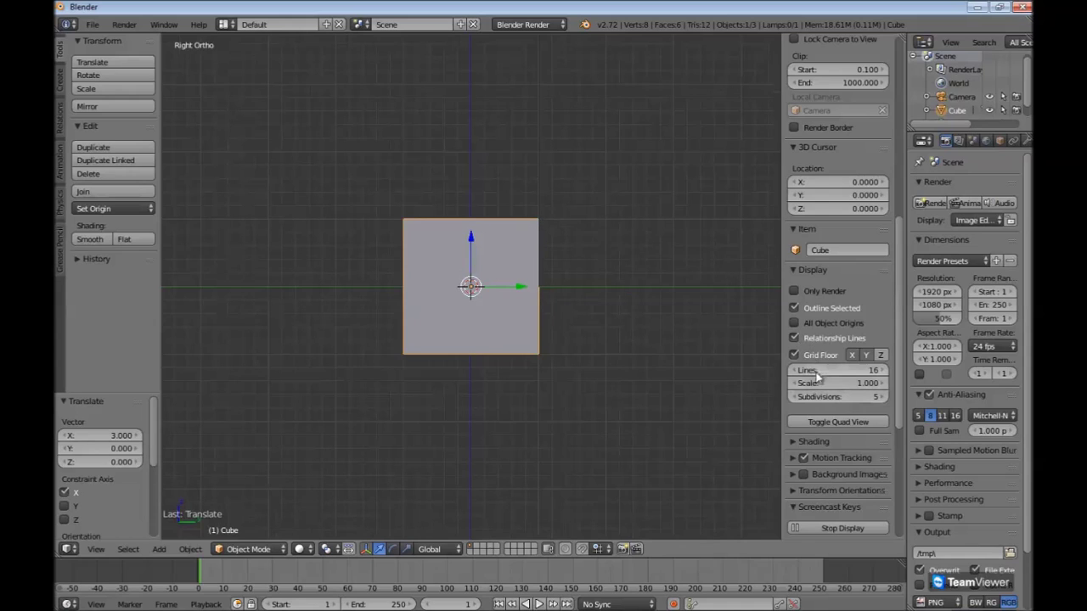
{"action": "scroll", "coordinate": [567, 248], "scroll_direction": "up", "scroll_amount": 2}
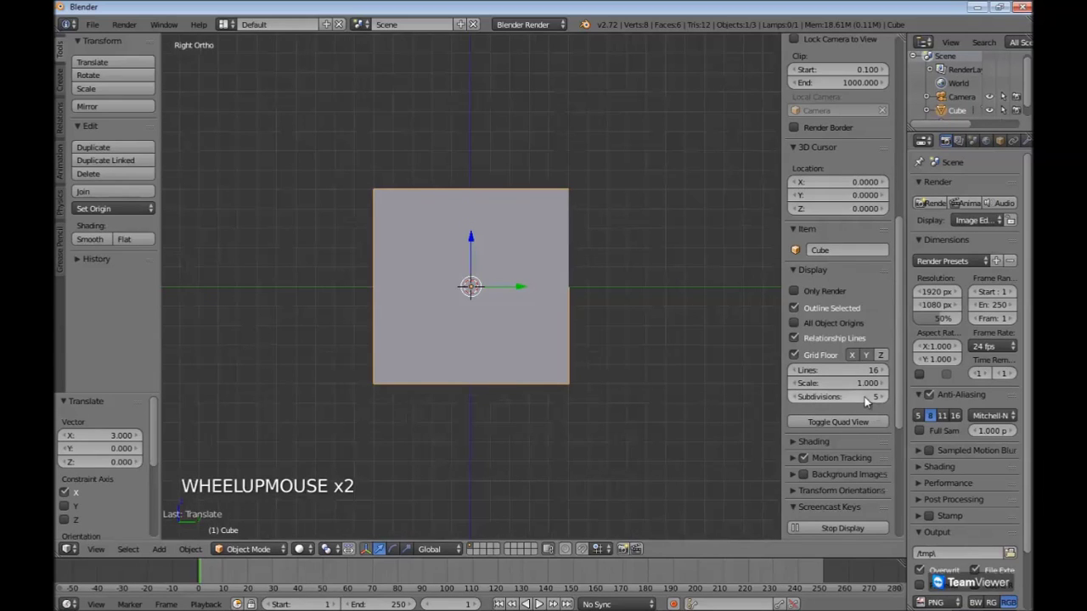
{"action": "middle_click_drag", "start_coordinate": [638, 406], "coordinate": [610, 461]}
{"action": "scroll", "coordinate": [608, 463], "scroll_direction": "down", "scroll_amount": 3}
{"action": "middle_click_drag", "start_coordinate": [572, 389], "coordinate": [568, 405]}
{"action": "scroll", "coordinate": [568, 404], "scroll_direction": "up", "scroll_amount": 7}
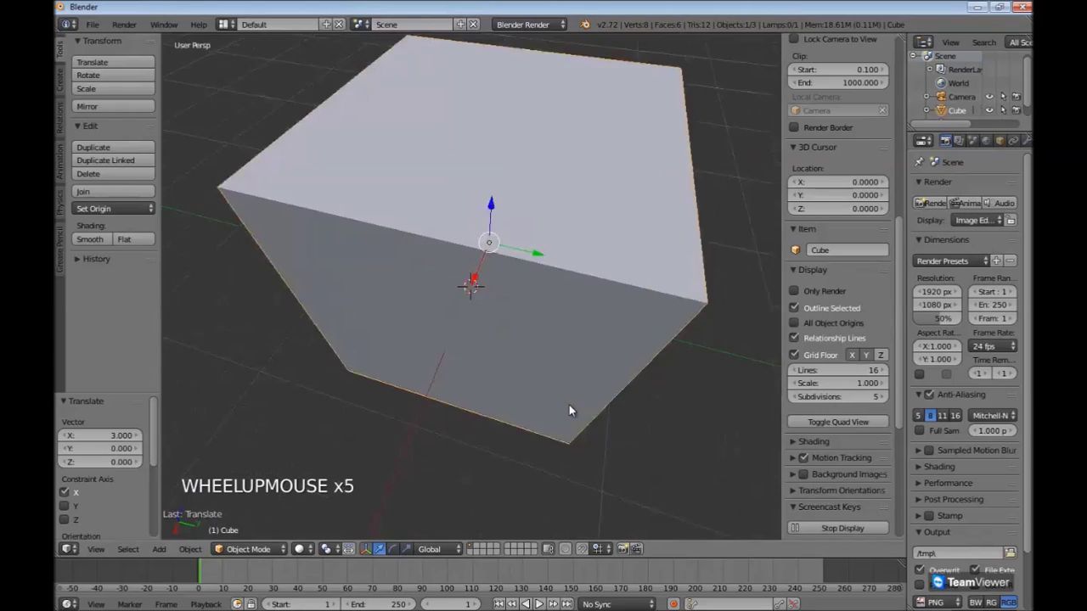
{"action": "scroll", "coordinate": [568, 403], "scroll_direction": "down", "scroll_amount": 2}
{"action": "scroll", "coordinate": [616, 398], "scroll_direction": "down", "scroll_amount": 6}
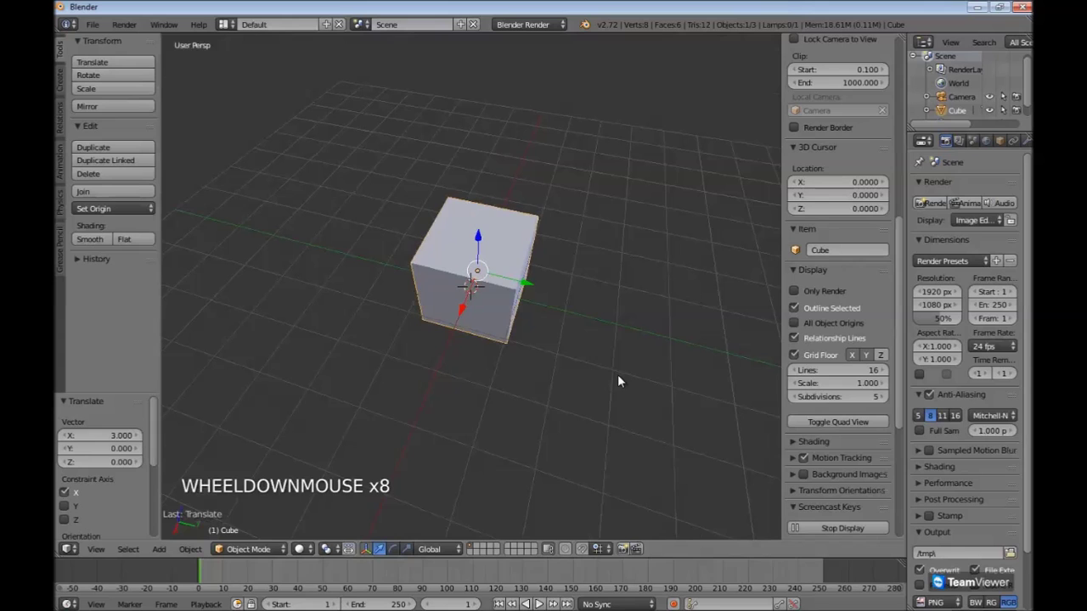
- Compare the grid subdivisions around the cube in the front, right and top orthographic views
{"action": "key", "text": "KP_1"}
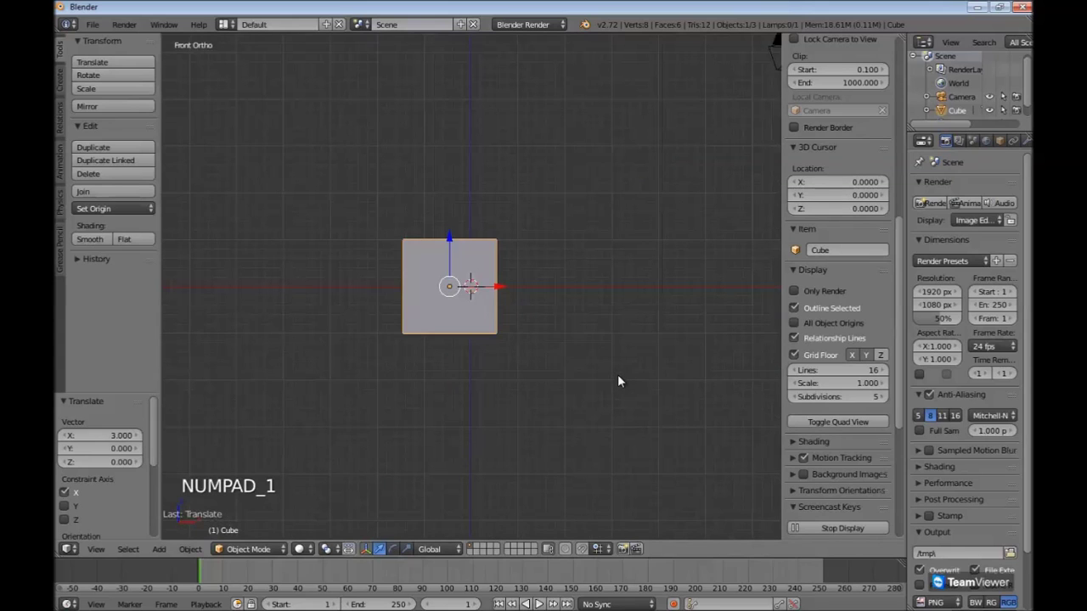
{"action": "key", "text": "KP_3"}
{"action": "key", "text": "KP_7"}
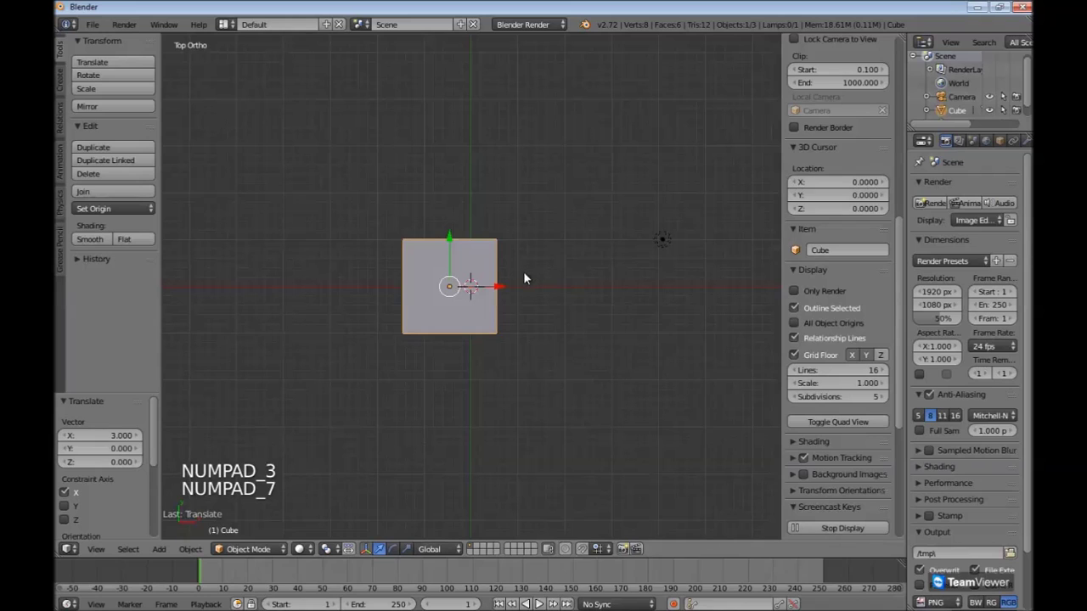
{"action": "scroll", "coordinate": [529, 275], "scroll_direction": "up", "scroll_amount": 1}
{"action": "scroll", "coordinate": [532, 271], "scroll_direction": "up", "scroll_amount": 1}
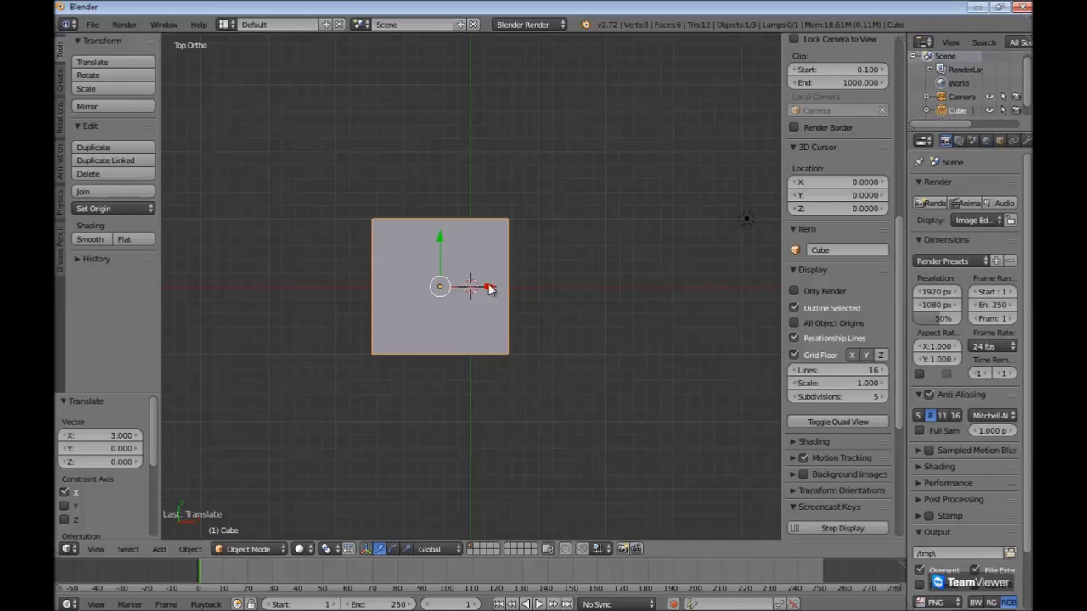
- Move the cube 2.4 units in the positive X direction with grid snapping, and clear its location back to the origin
{"action": "left_click_drag", "start_coordinate": [489, 290], "coordinate": [660, 283], "text": "ctrl"}
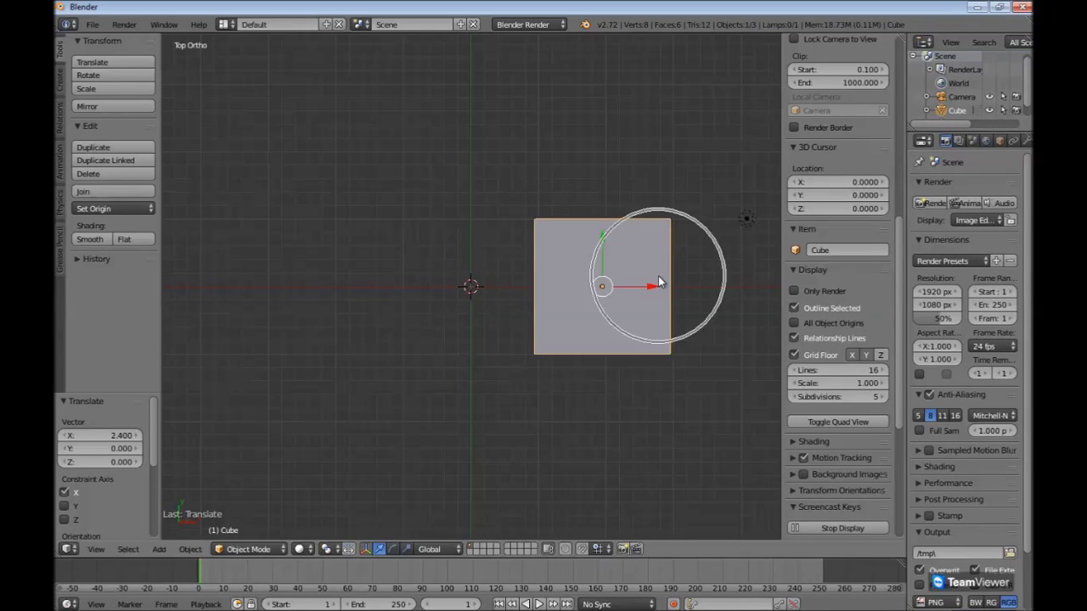
{"action": "key", "text": "alt+g"}
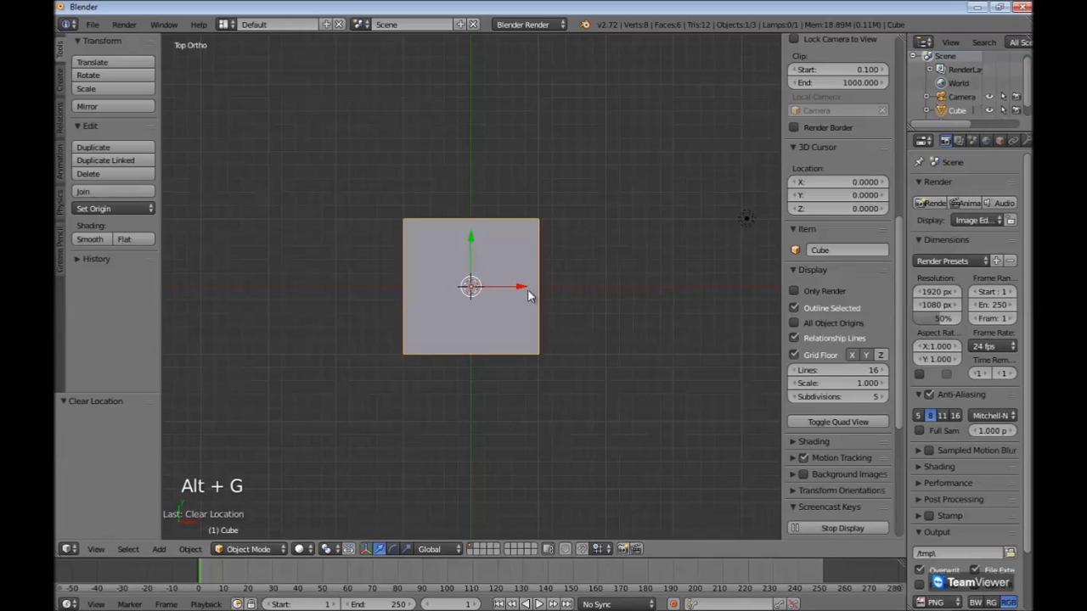
{"action": "mouse_move", "coordinate": [520, 289]}
{"action": "left_mouse_down", "text": "ctrl"}
{"action": "mouse_move", "coordinate": [613, 286]}
{"action": "mouse_move", "coordinate": [399, 287]}
{"action": "mouse_move", "coordinate": [514, 286]}
{"action": "left_mouse_up", "text": "ctrl"}
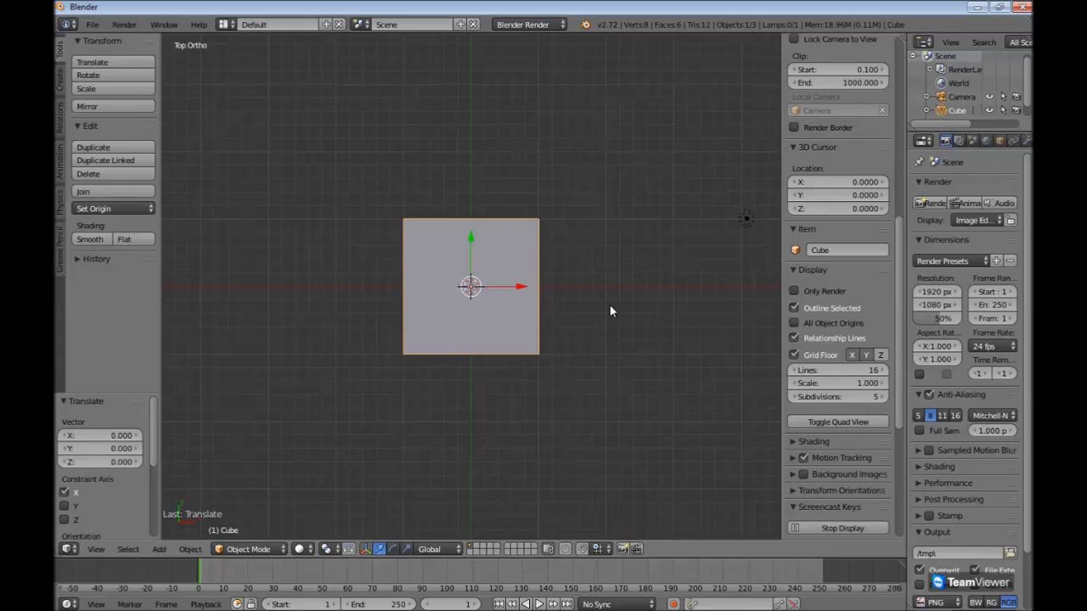
- Examine how the grid subdivisions around the cube change across zoom levels in the top orthographic view
{"action": "scroll", "coordinate": [609, 301], "scroll_direction": "down", "scroll_amount": 4}
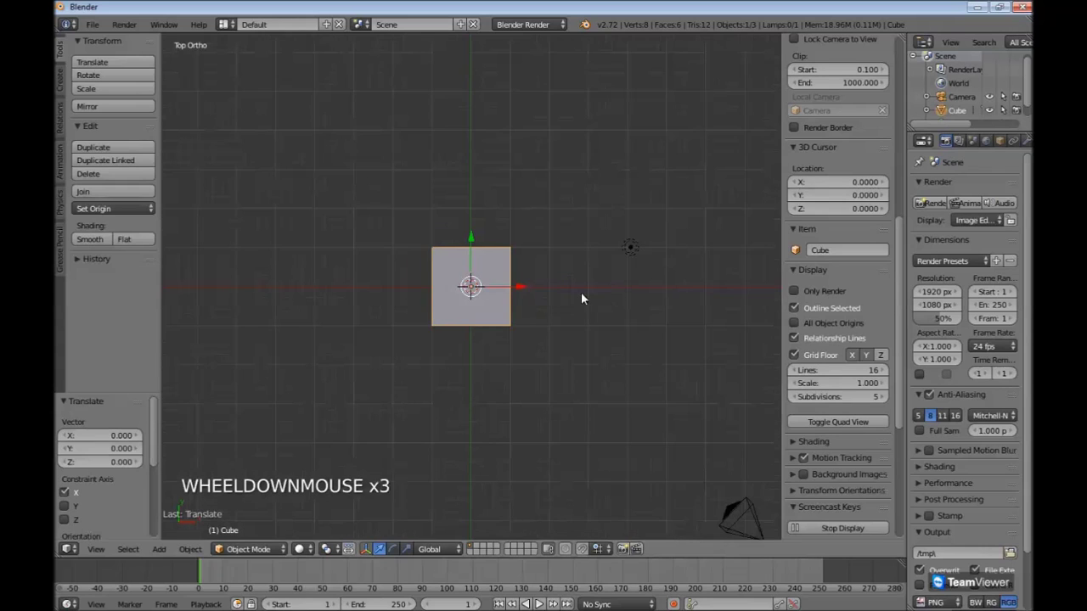
{"action": "scroll", "coordinate": [576, 298], "scroll_direction": "down", "scroll_amount": 3}
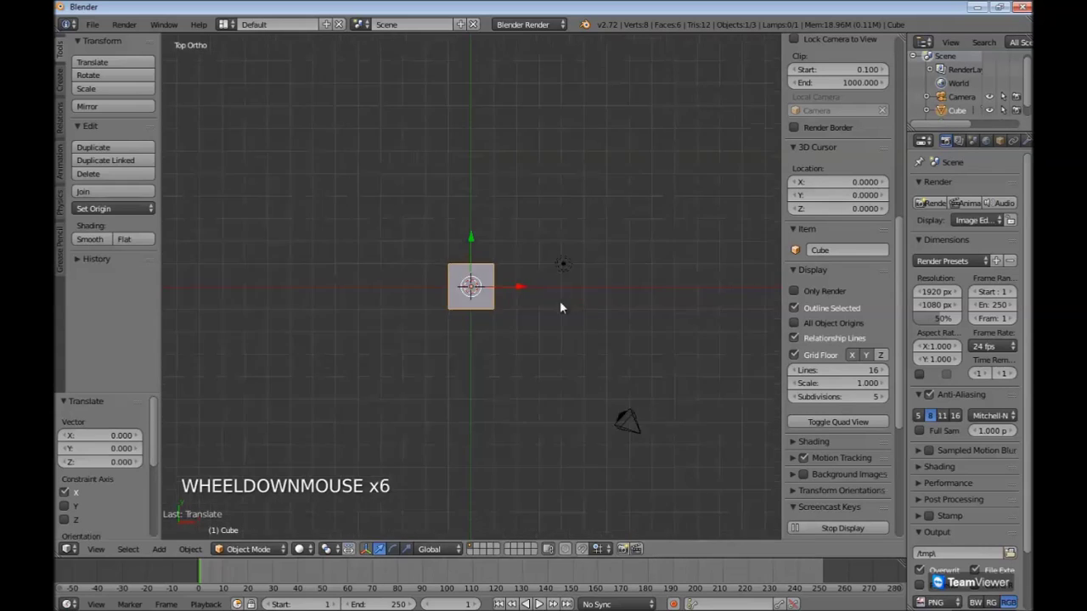
{"action": "scroll", "coordinate": [550, 307], "scroll_direction": "up", "scroll_amount": 5}
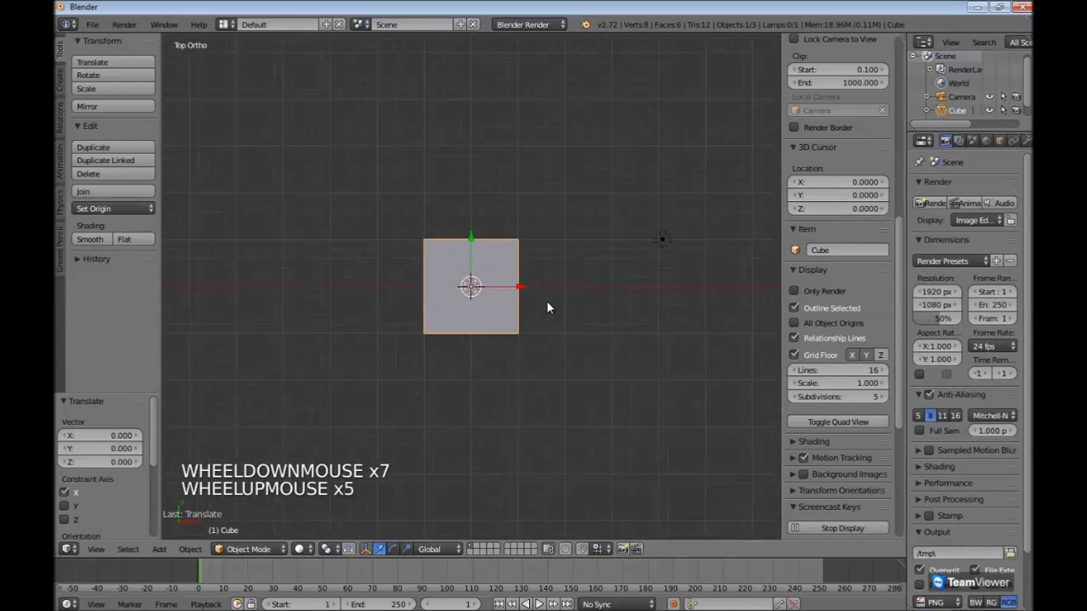
{"action": "scroll", "coordinate": [588, 291], "scroll_direction": "up", "scroll_amount": 3}
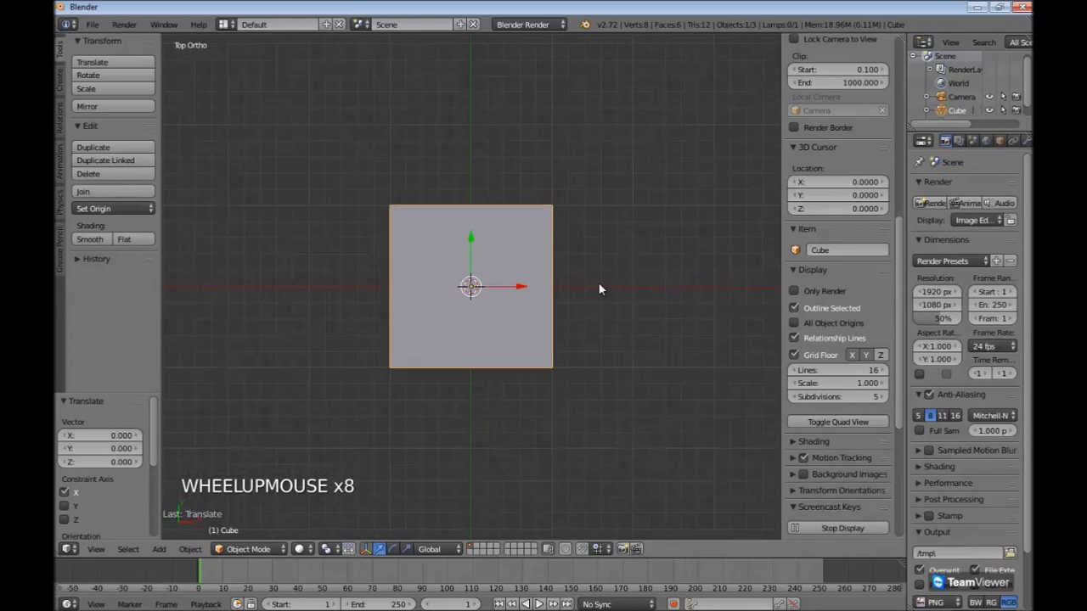
{"action": "scroll", "coordinate": [599, 281], "scroll_direction": "down", "scroll_amount": 4}
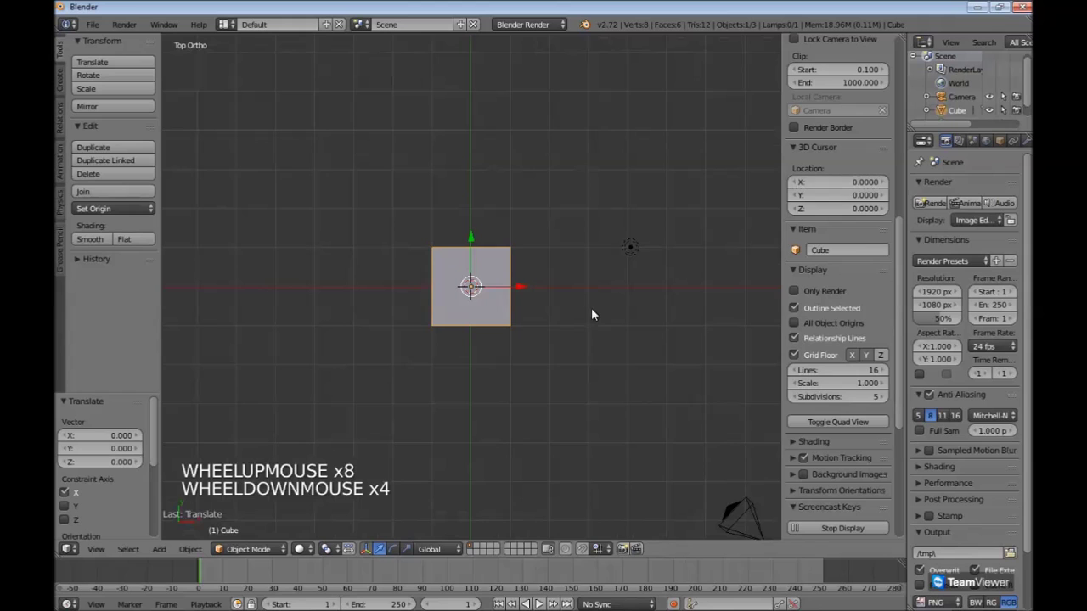
{"action": "scroll", "coordinate": [592, 315], "scroll_direction": "up", "scroll_amount": 6}
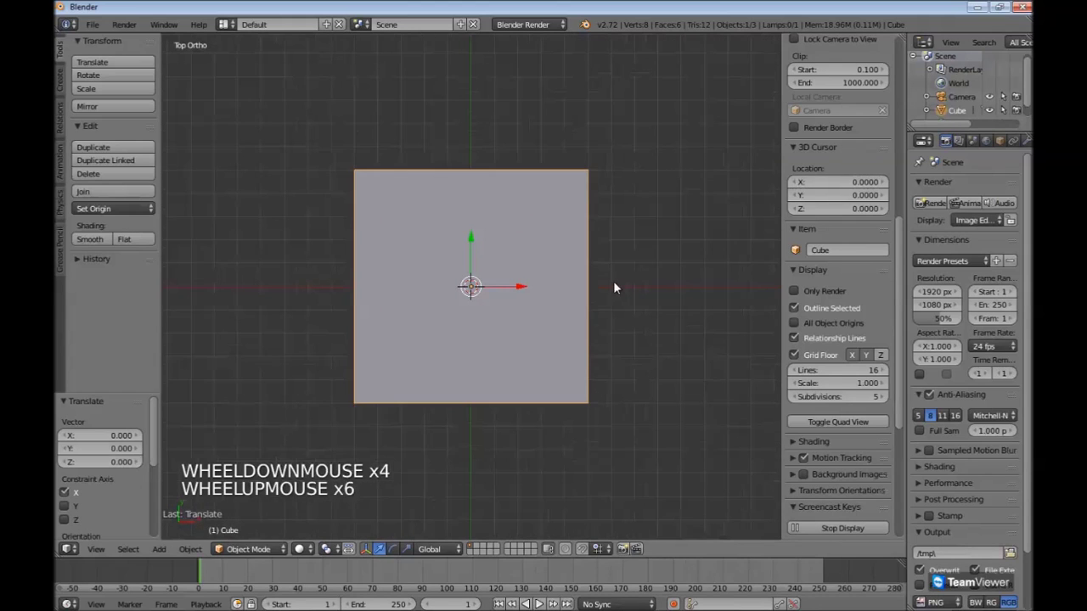
{"action": "scroll", "coordinate": [636, 282], "scroll_direction": "down", "scroll_amount": 4}
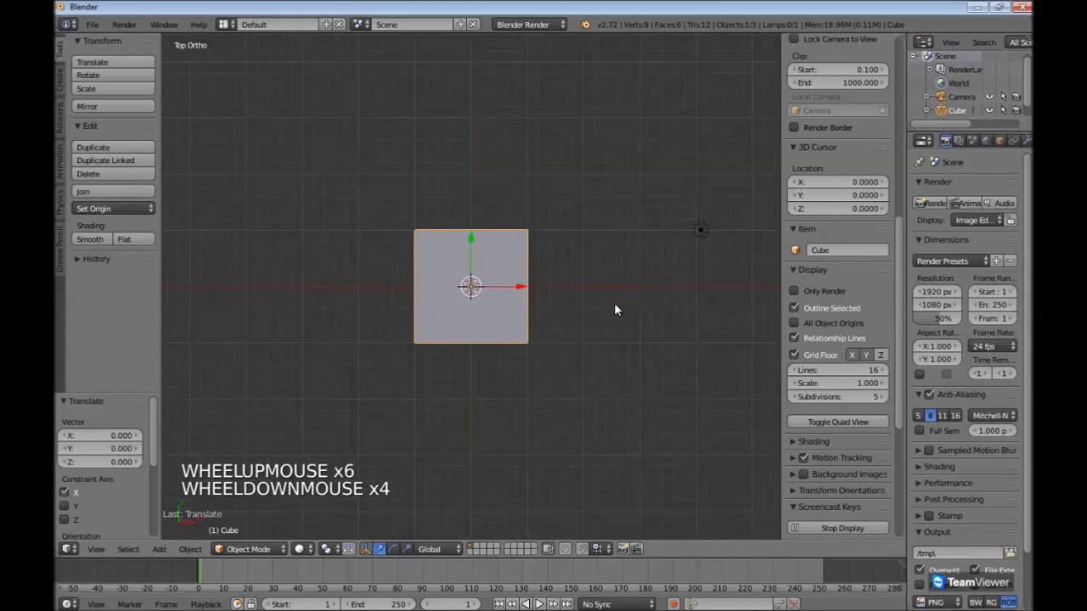
{"action": "scroll", "coordinate": [613, 308], "scroll_direction": "up", "scroll_amount": 4}
{"action": "scroll", "coordinate": [637, 285], "scroll_direction": "down", "scroll_amount": 4}
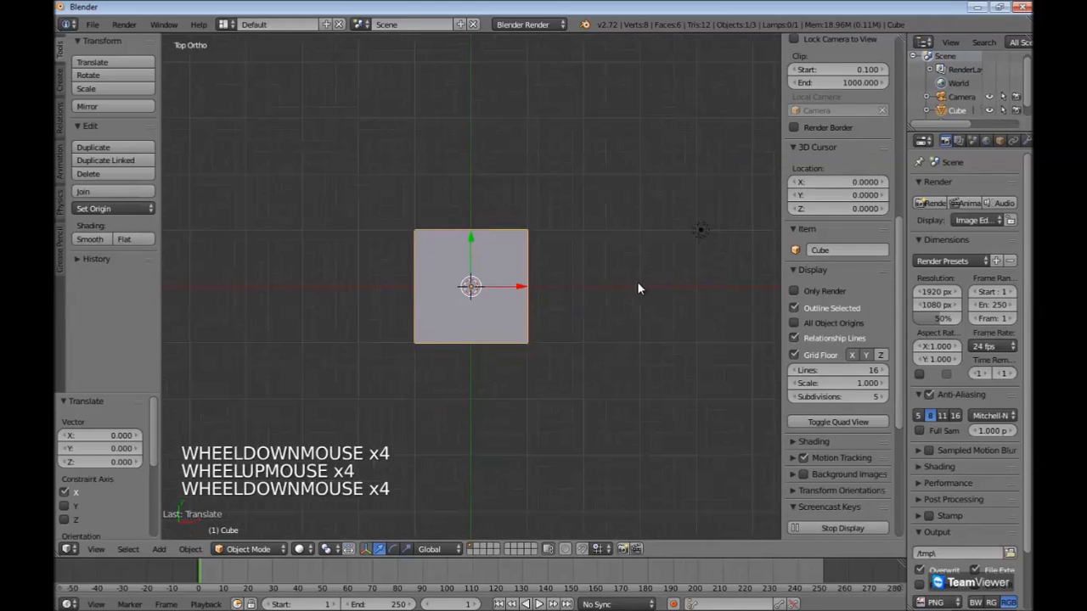
{"action": "scroll", "coordinate": [636, 285], "scroll_direction": "down", "scroll_amount": 3}
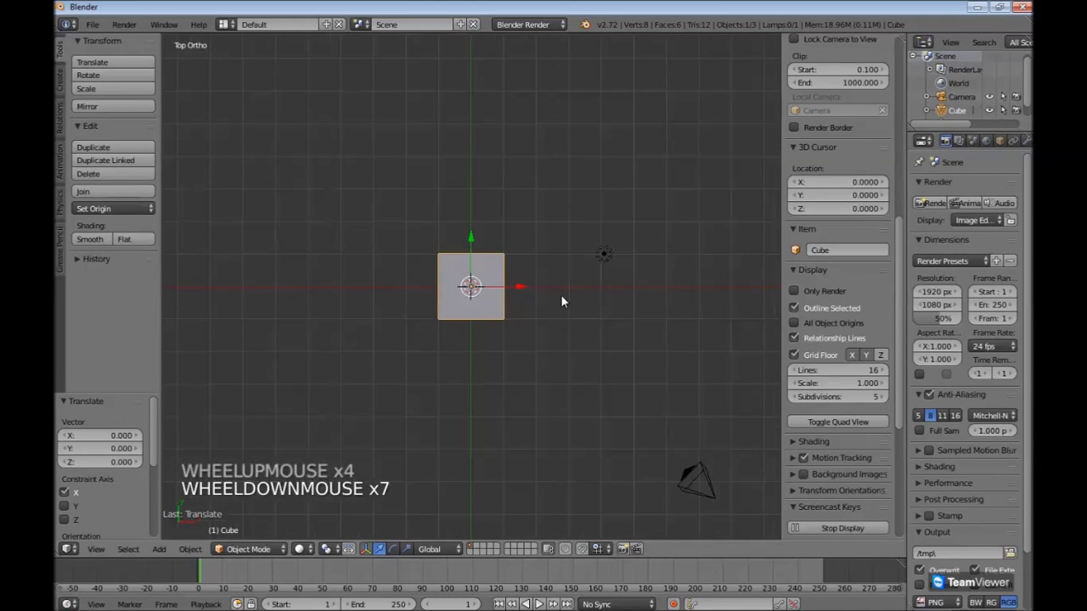
{"action": "scroll", "coordinate": [570, 290], "scroll_direction": "up", "scroll_amount": 4}
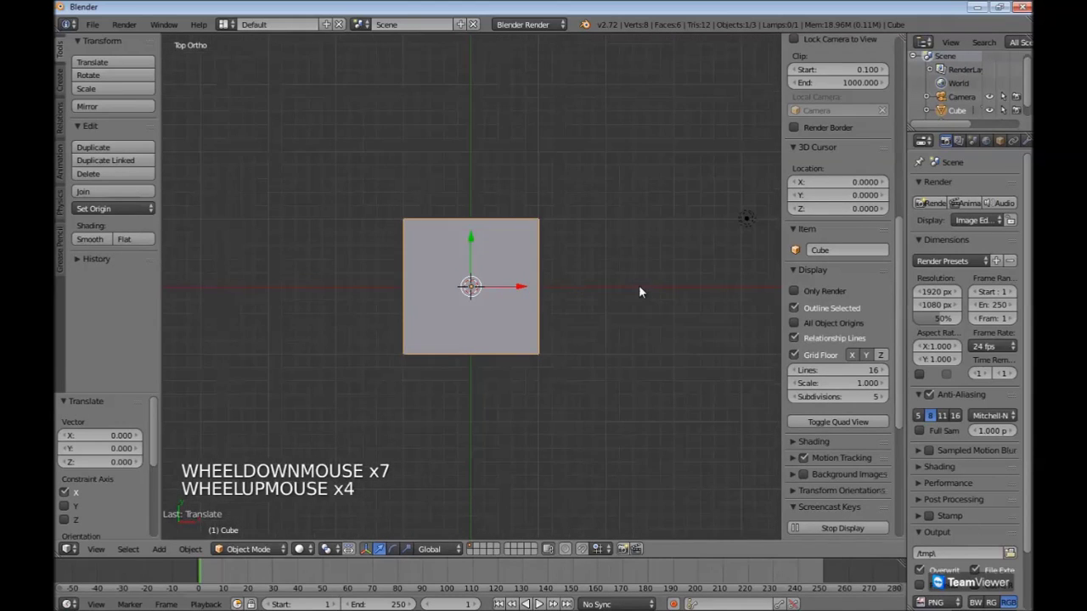
{"action": "scroll", "coordinate": [639, 287], "scroll_direction": "up", "scroll_amount": 3}
{"action": "scroll", "coordinate": [639, 286], "scroll_direction": "down", "scroll_amount": 6}
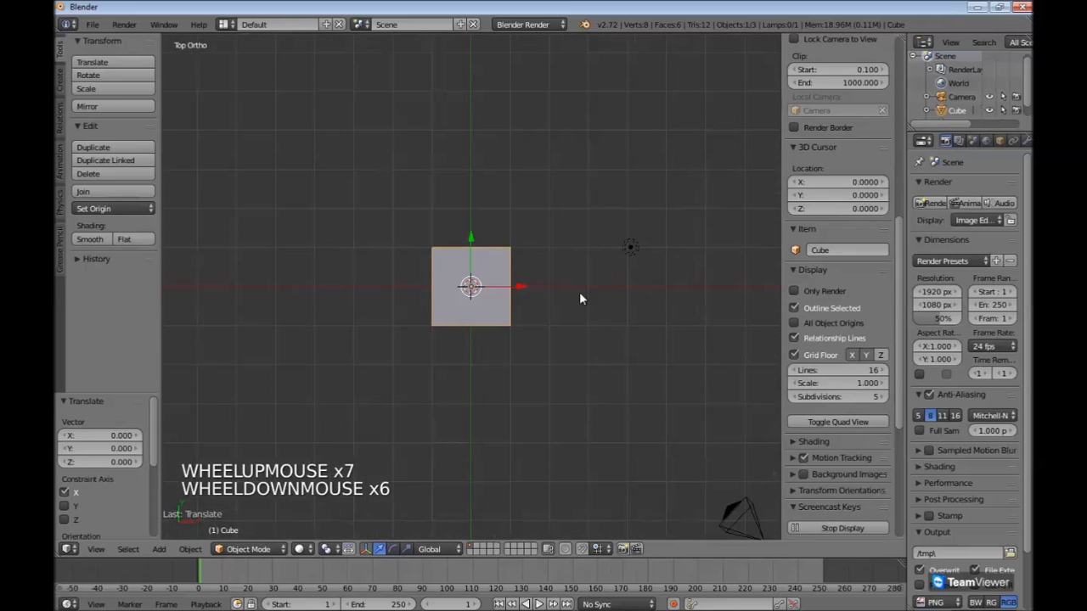
{"action": "scroll", "coordinate": [573, 291], "scroll_direction": "down", "scroll_amount": 1}
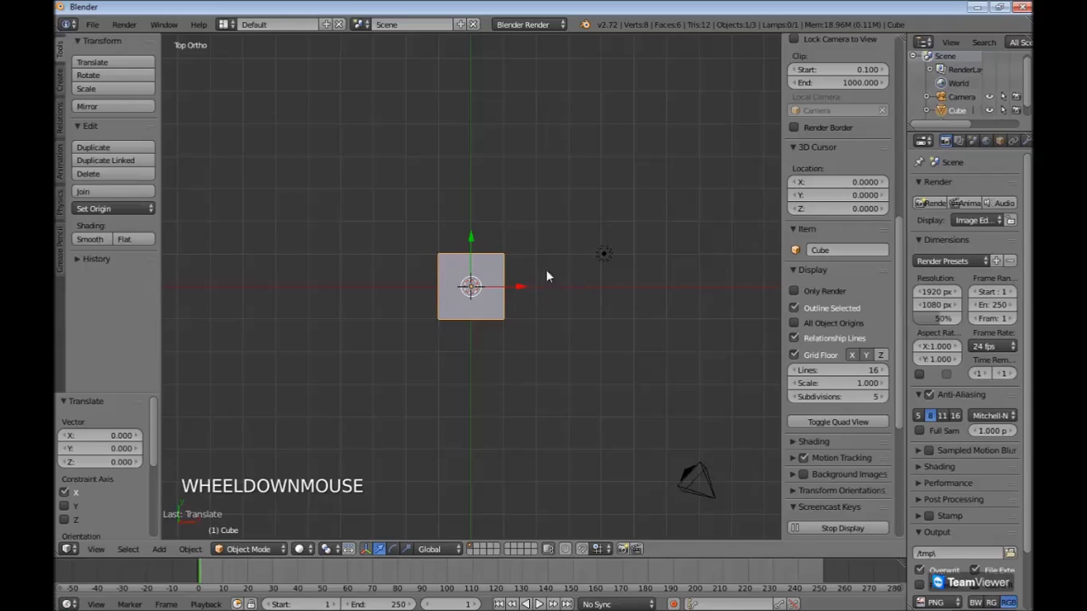
{"action": "scroll", "coordinate": [528, 317], "scroll_direction": "down", "scroll_amount": 1}
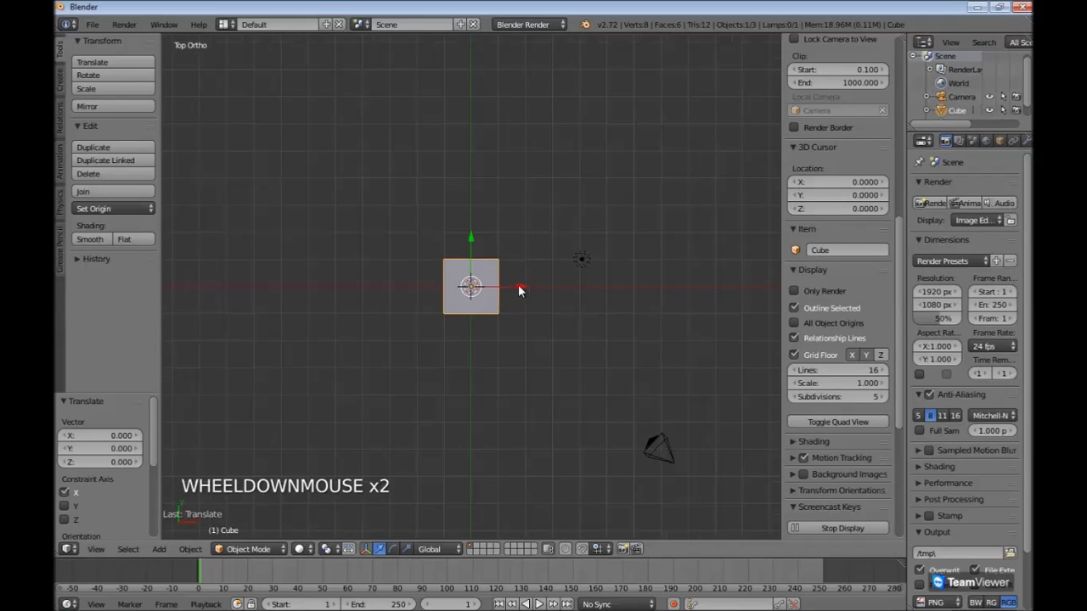
- Try moving the cube along X with and without grid snapping, checking its location values and returning it to the origin
{"action": "mouse_move", "coordinate": [519, 289]}
{"action": "left_mouse_down", "text": "ctrl"}
{"action": "mouse_move", "coordinate": [597, 295]}
{"action": "mouse_move", "coordinate": [531, 294]}
{"action": "left_mouse_up", "text": "ctrl"}
{"action": "left_click_drag", "start_coordinate": [898, 277], "coordinate": [862, 79]}
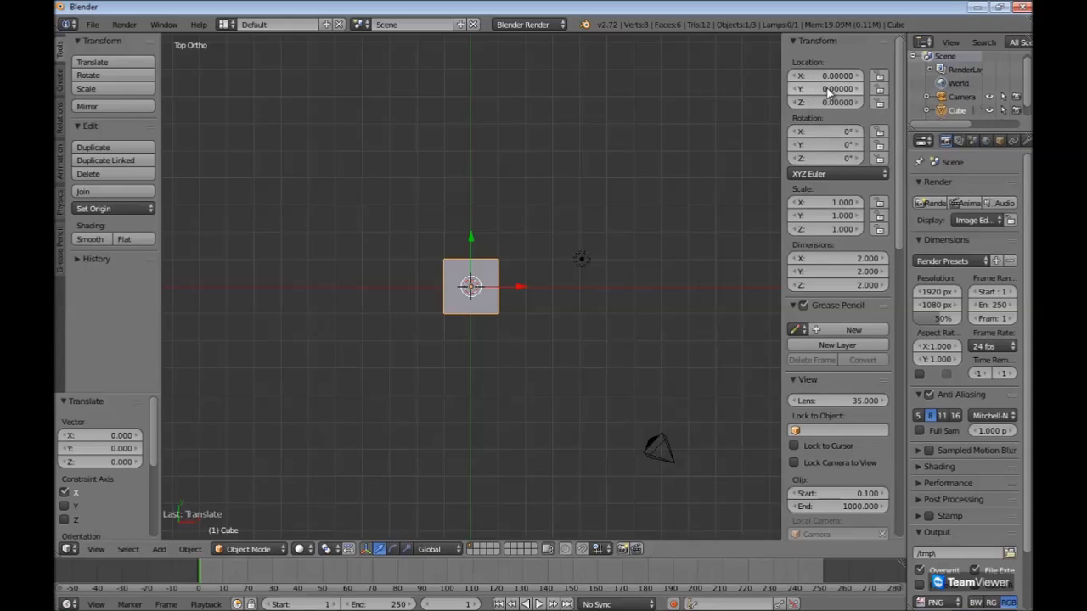
{"action": "left_click_drag", "start_coordinate": [519, 286], "coordinate": [537, 291]}
{"action": "left_click_drag", "start_coordinate": [538, 292], "coordinate": [517, 287]}
- Try grid-snapped moves of the cube along Y and across the XY plane, cancelling the move to keep it at the origin
{"action": "mouse_move", "coordinate": [469, 237]}
{"action": "left_mouse_down", "text": "ctrl"}
{"action": "mouse_move", "coordinate": [473, 161]}
{"action": "mouse_move", "coordinate": [477, 247]}
{"action": "left_mouse_up", "text": "ctrl"}
{"action": "key", "text": "g"}
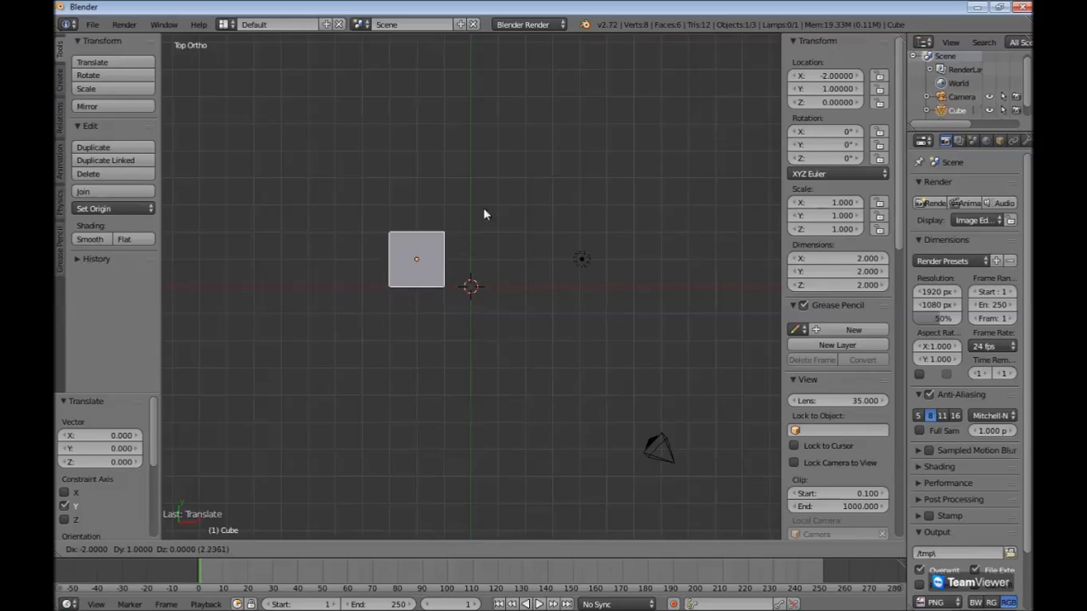
{"action": "key", "text": "Escape"}
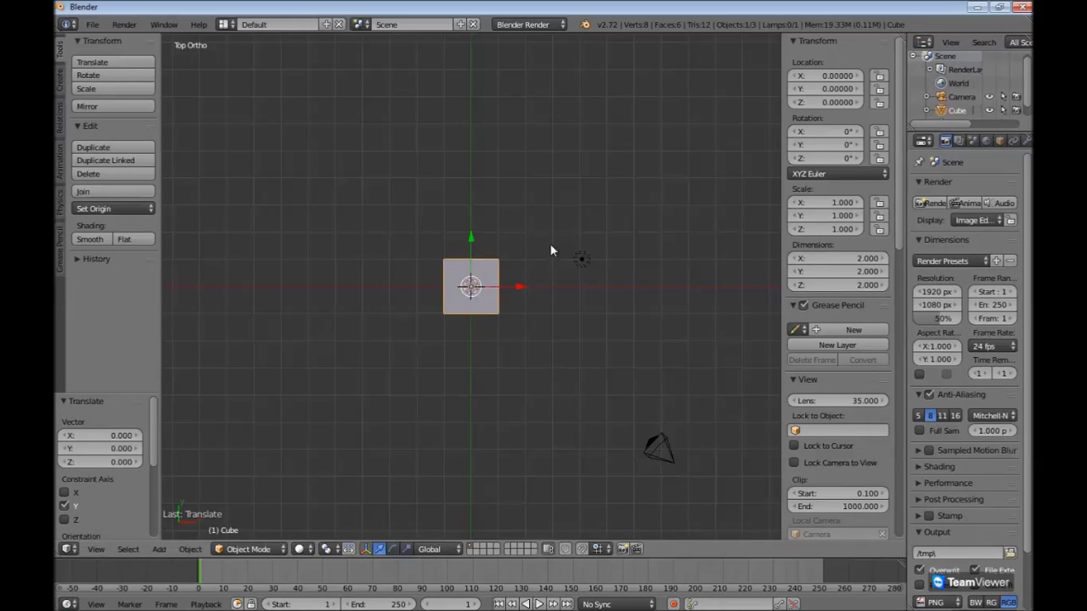
- Examine the coarser grid levels far from the cube in the top orthographic view and test moving the cube along X
{"action": "scroll", "coordinate": [577, 261], "scroll_direction": "down", "scroll_amount": 4}
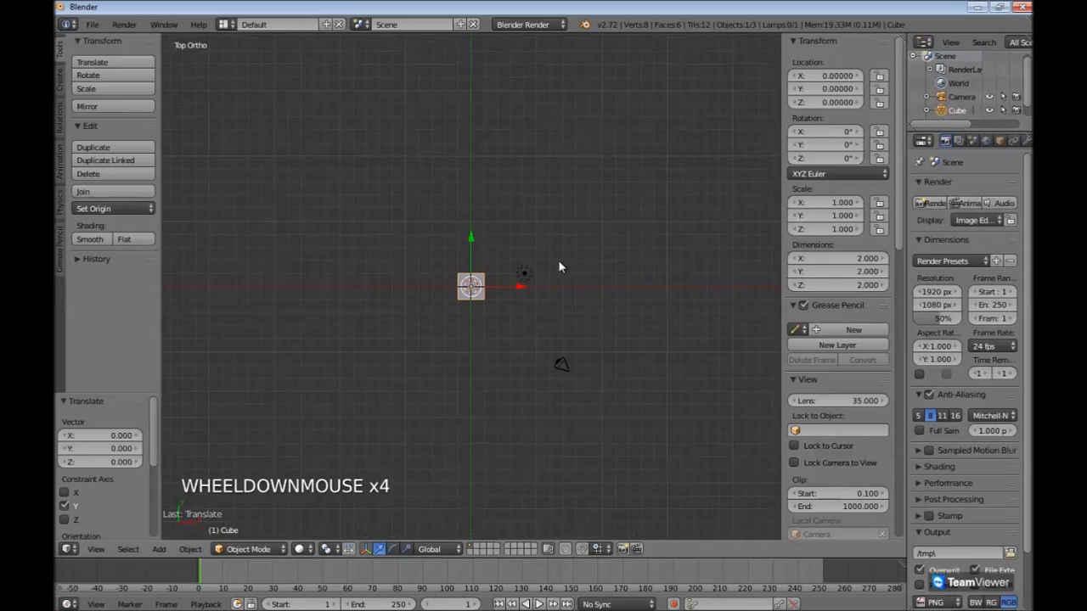
{"action": "scroll", "coordinate": [559, 266], "scroll_direction": "down", "scroll_amount": 1}
{"action": "scroll", "coordinate": [557, 266], "scroll_direction": "down", "scroll_amount": 3}
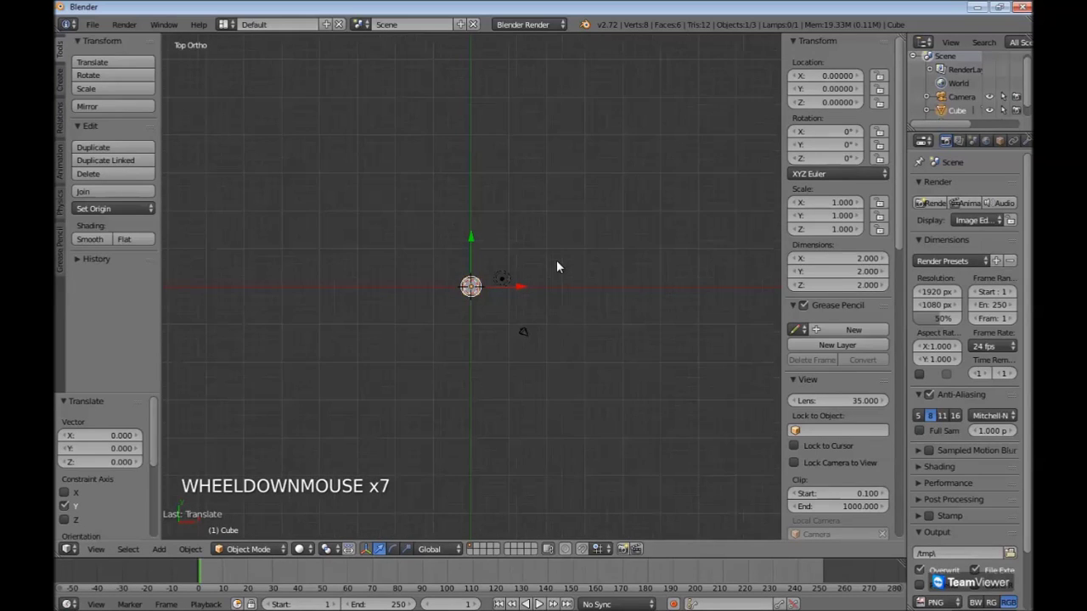
{"action": "scroll", "coordinate": [557, 266], "scroll_direction": "down", "scroll_amount": 1}
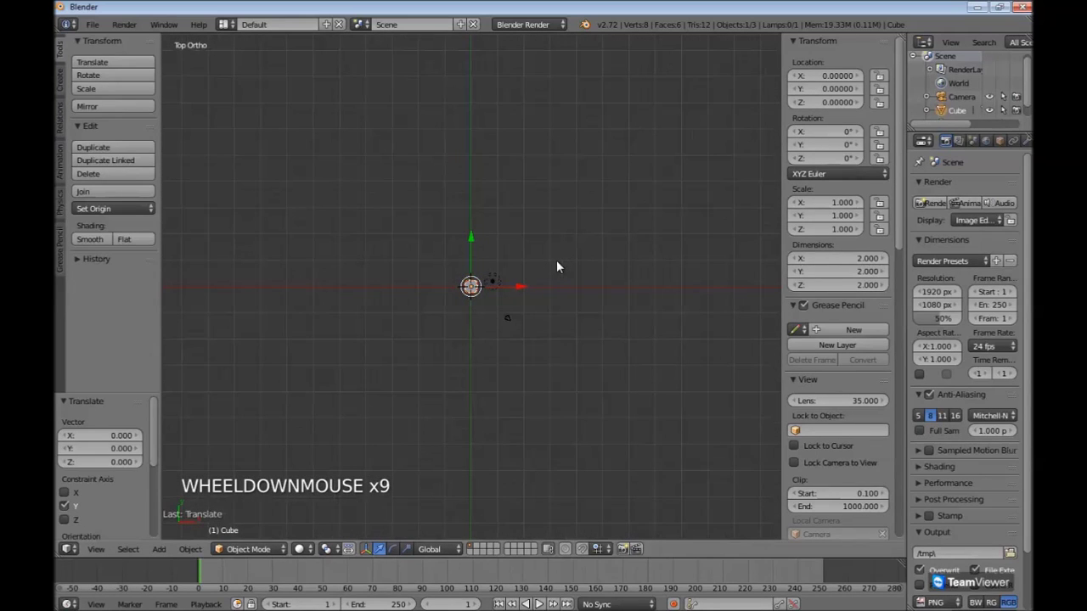
{"action": "scroll", "coordinate": [556, 266], "scroll_direction": "up", "scroll_amount": 3}
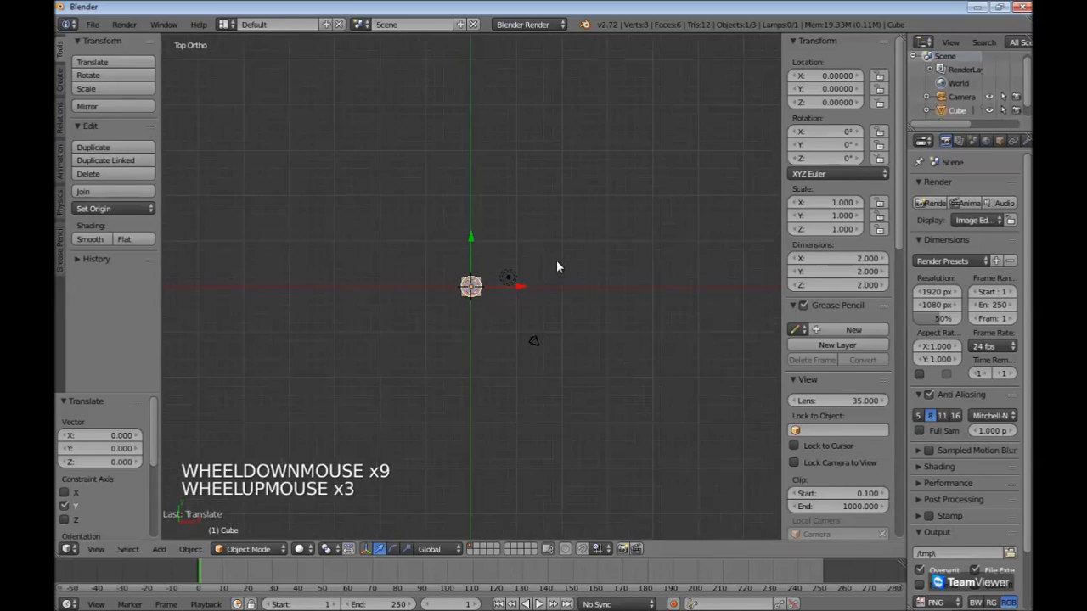
{"action": "scroll", "coordinate": [527, 283], "scroll_direction": "down", "scroll_amount": 5}
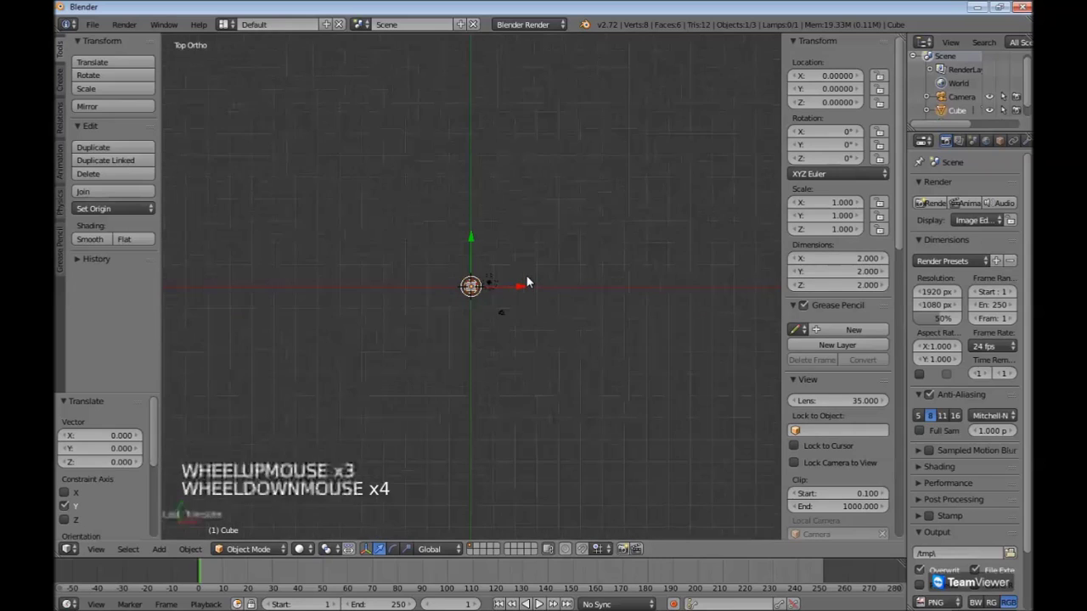
{"action": "scroll", "coordinate": [526, 282], "scroll_direction": "down", "scroll_amount": 1}
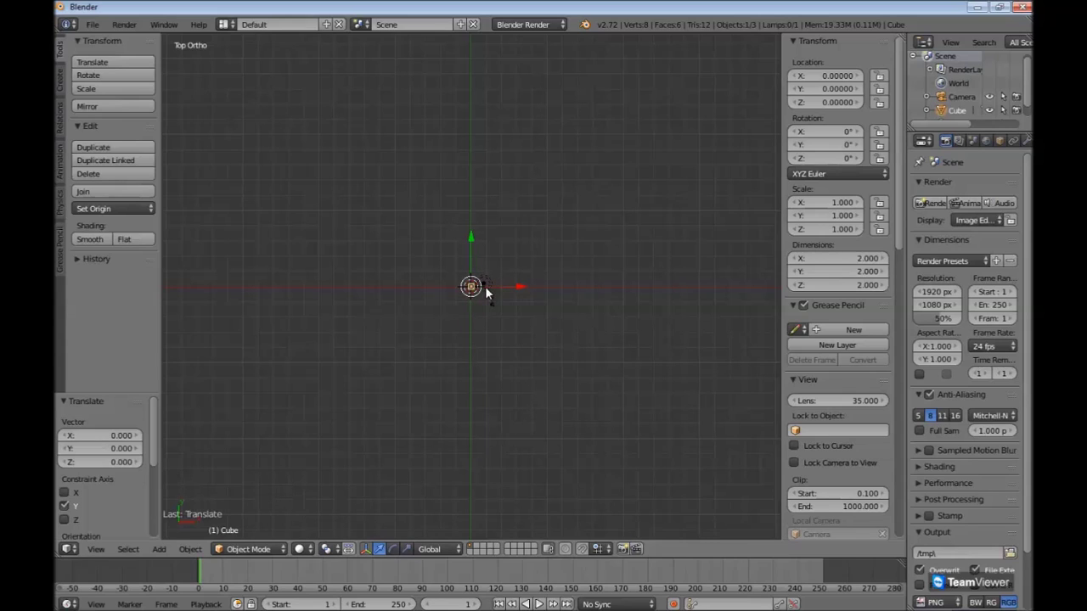
{"action": "mouse_move", "coordinate": [517, 287]}
{"action": "left_mouse_down"}
{"action": "mouse_move", "coordinate": [668, 293]}
{"action": "mouse_move", "coordinate": [520, 290]}
{"action": "left_mouse_up"}
{"action": "scroll", "coordinate": [569, 252], "scroll_direction": "down", "scroll_amount": 2}
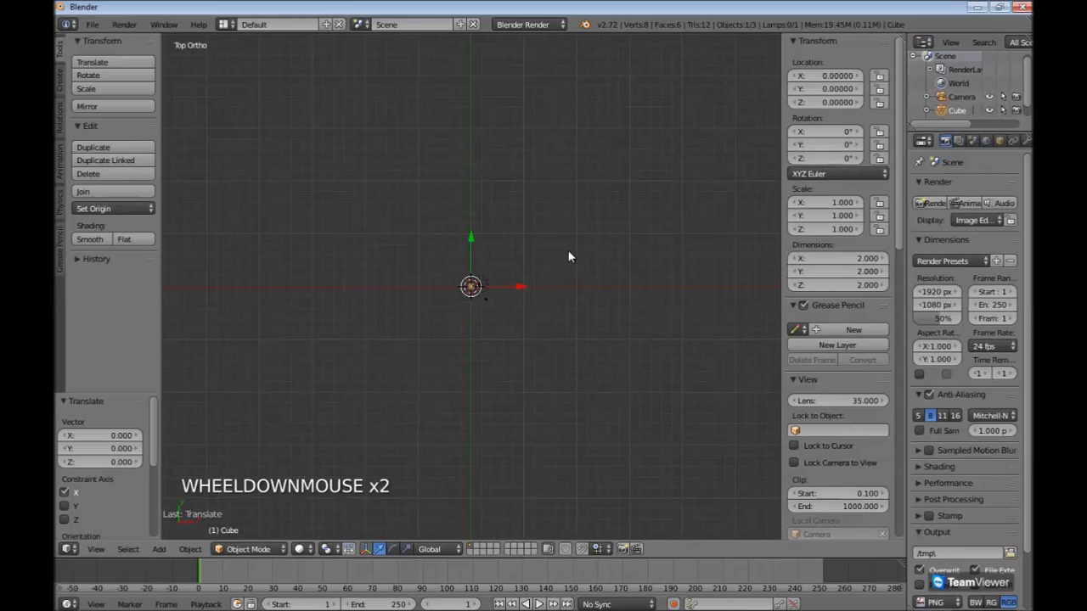
- Set the grid floor subdivisions to 10
{"action": "mouse_move", "coordinate": [899, 202]}
{"action": "left_mouse_down"}
{"action": "mouse_move", "coordinate": [894, 383]}
{"action": "mouse_move", "coordinate": [886, 379]}
{"action": "left_mouse_up"}
{"action": "left_click", "coordinate": [840, 374]}
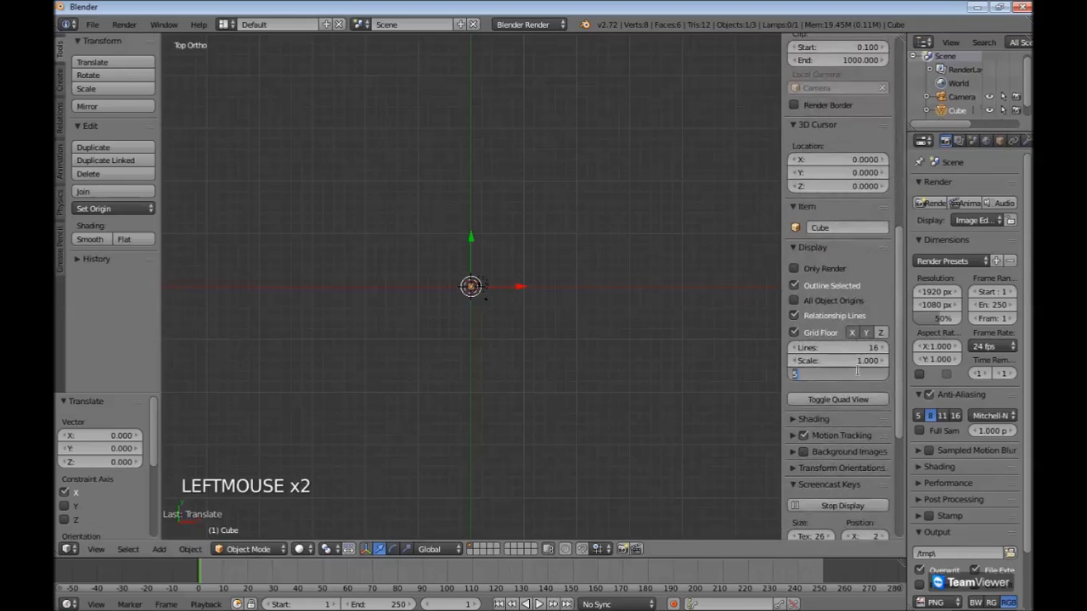
{"action": "type", "text": "10"}
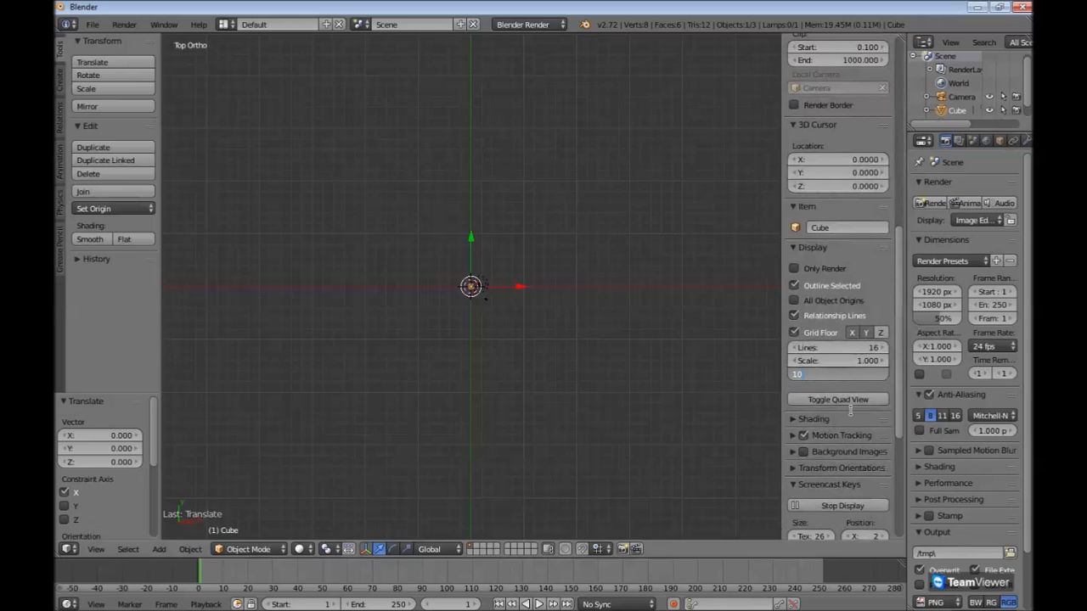
{"action": "key", "text": "Return"}
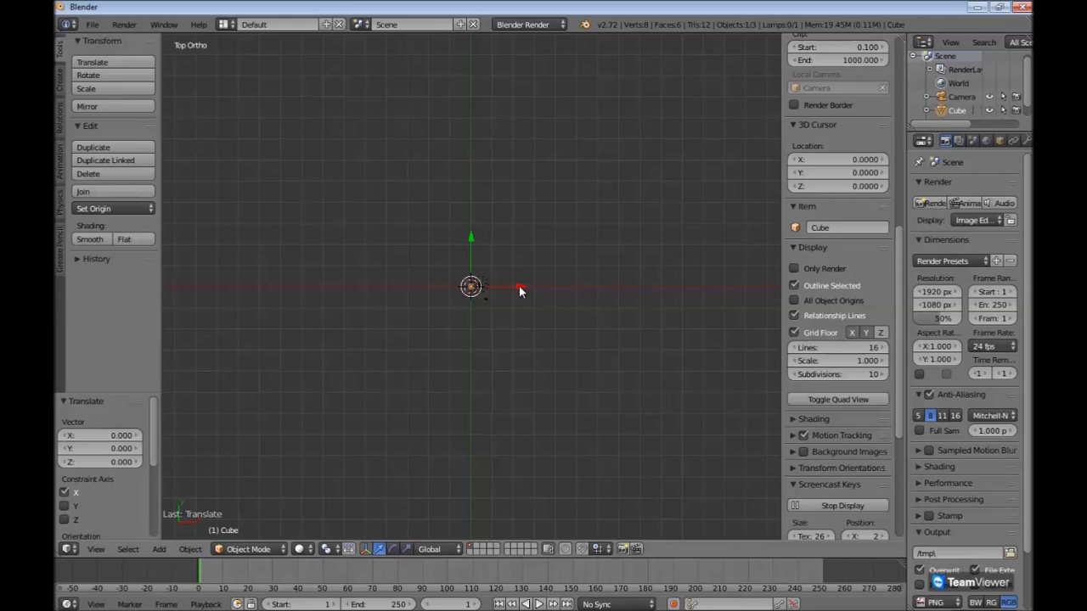
- Move the cube 10 units in positive X with grid snapping, check its location values, and move it back 10 units
{"action": "left_click_drag", "start_coordinate": [520, 291], "coordinate": [541, 286], "text": "ctrl"}
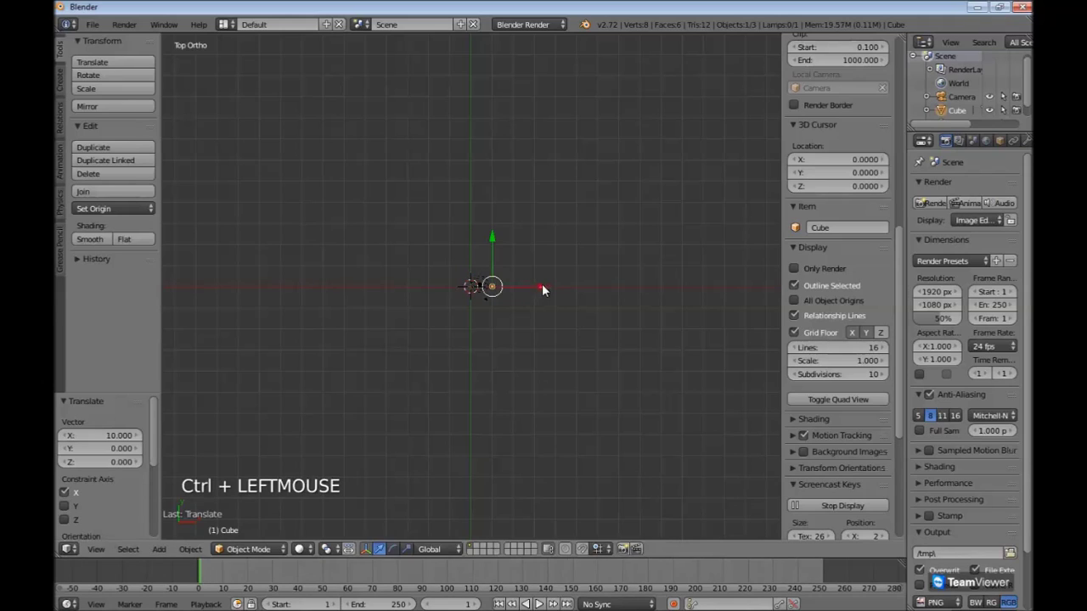
{"action": "left_click_drag", "start_coordinate": [903, 252], "coordinate": [901, 66]}
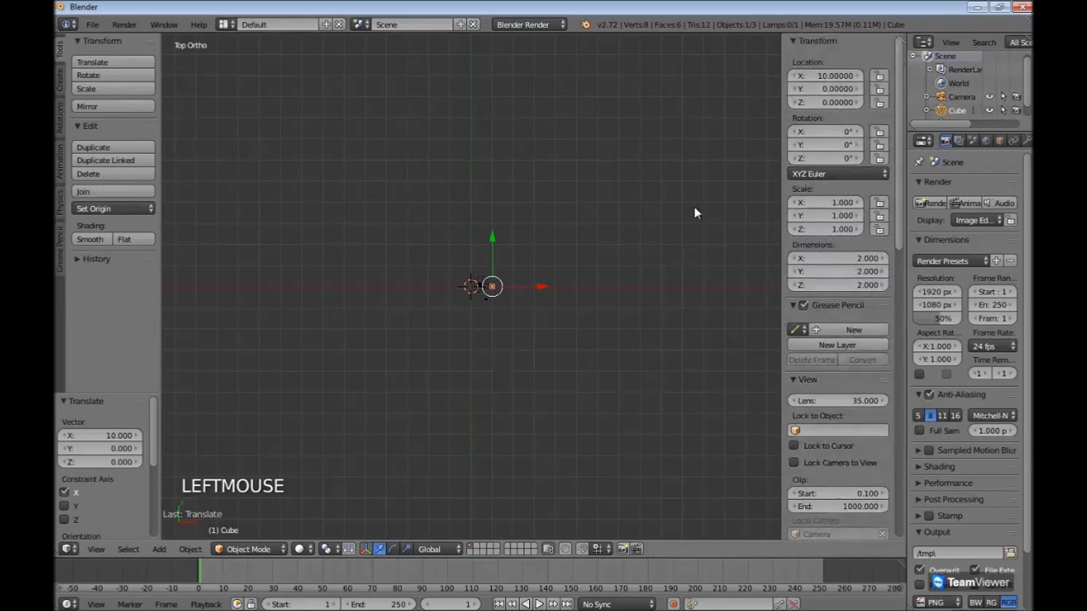
{"action": "left_click_drag", "start_coordinate": [539, 287], "coordinate": [514, 293], "text": "ctrl"}
- Try moving the cube freely and with grid snapping across the XY plane, placing it back at the origin
{"action": "key", "text": "g"}
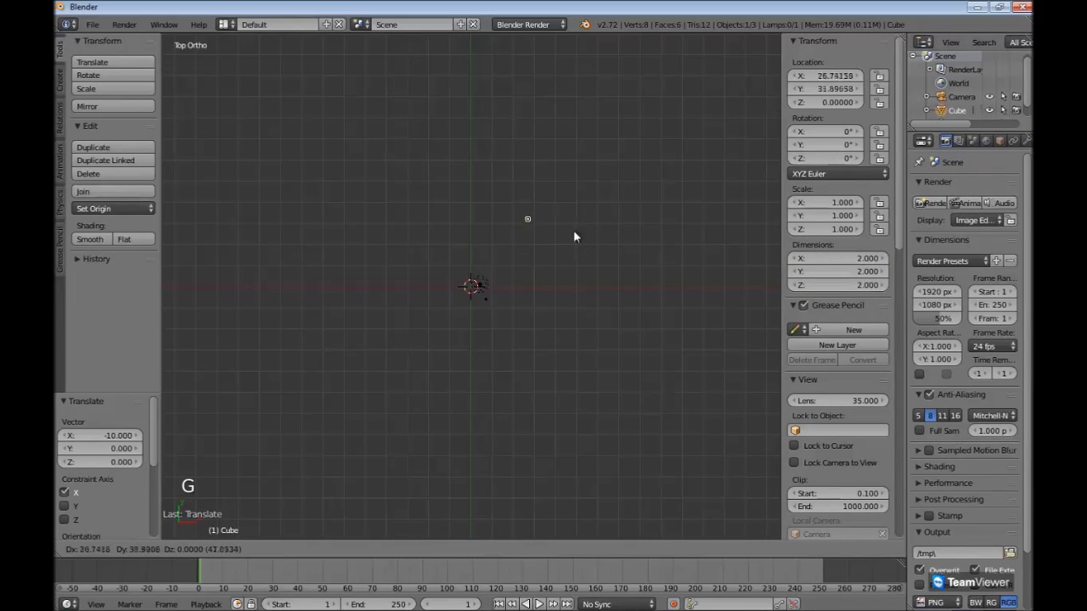
{"action": "key", "text": "ctrl"}
{"action": "key", "text": "ctrl"}
{"action": "left_click", "coordinate": [503, 284]}
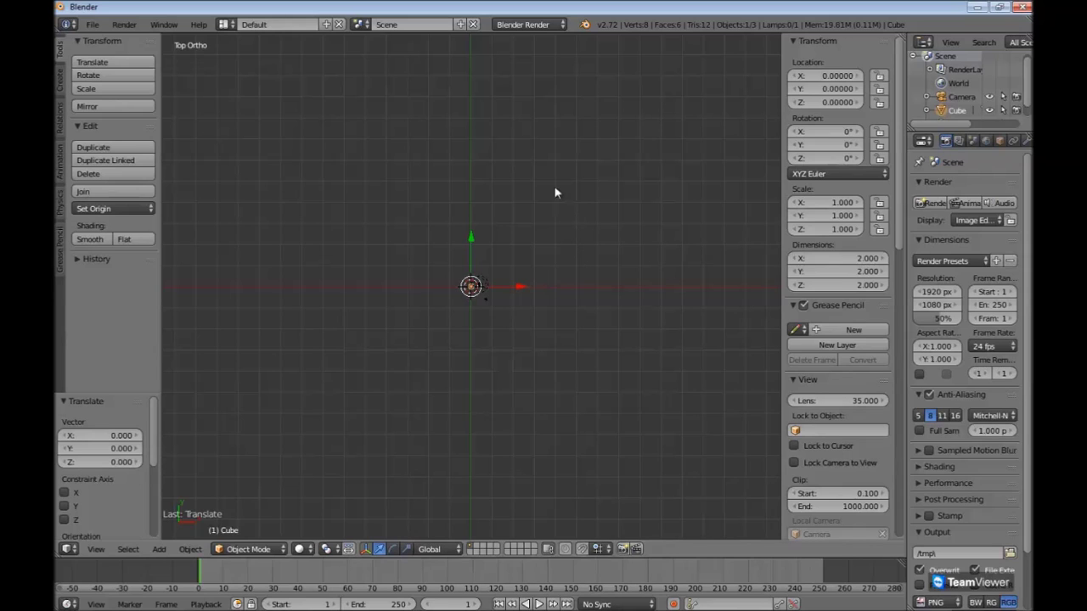
- Examine how the grid levels around the cube change at different zoom levels in the top orthographic view
{"action": "scroll", "coordinate": [542, 304], "scroll_direction": "up", "scroll_amount": 18}
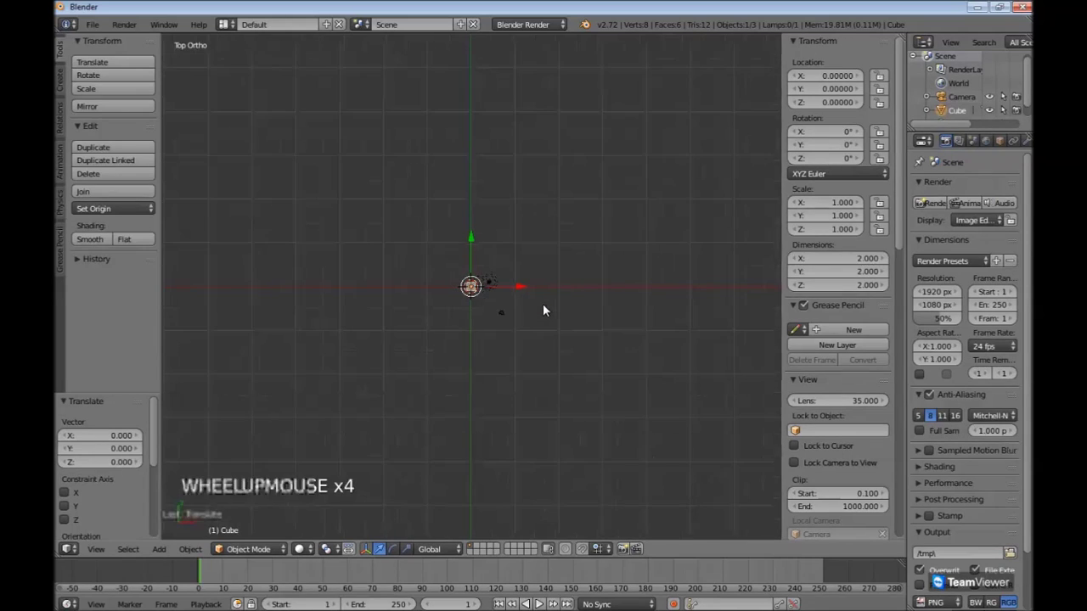
{"action": "scroll", "coordinate": [542, 304], "scroll_direction": "up", "scroll_amount": 2}
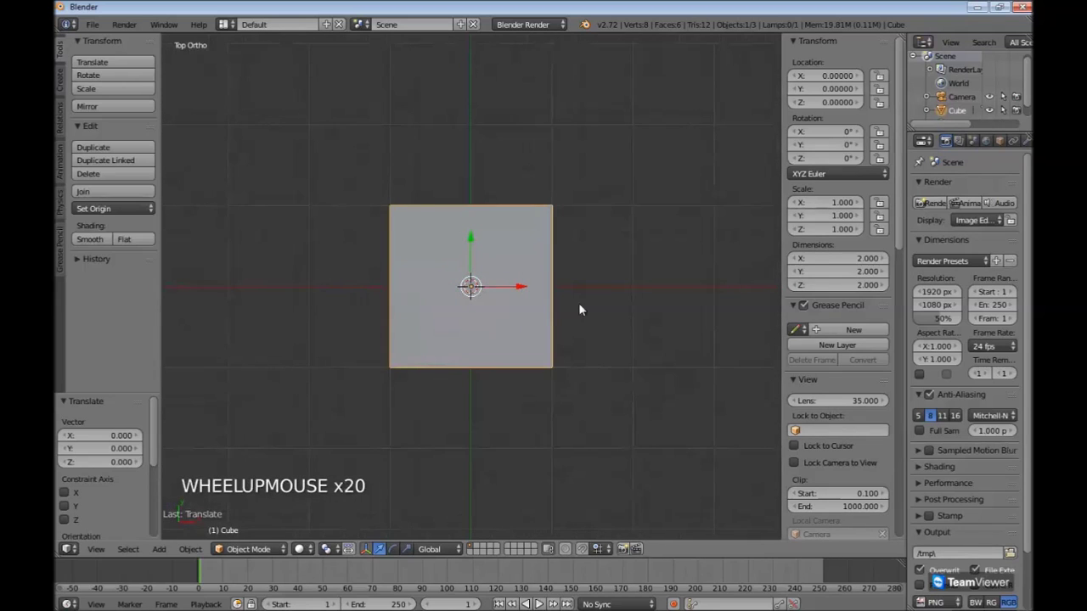
{"action": "scroll", "coordinate": [568, 305], "scroll_direction": "up", "scroll_amount": 1}
{"action": "scroll", "coordinate": [603, 253], "scroll_direction": "up", "scroll_amount": 1}
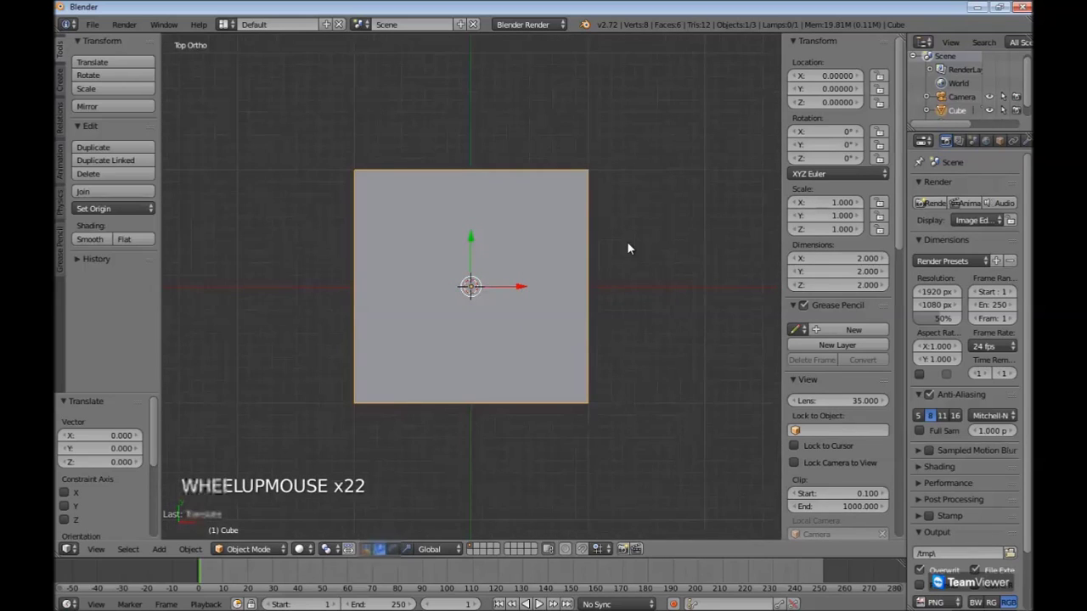
{"action": "scroll", "coordinate": [628, 243], "scroll_direction": "down", "scroll_amount": 7}
{"action": "scroll", "coordinate": [630, 243], "scroll_direction": "down", "scroll_amount": 5}
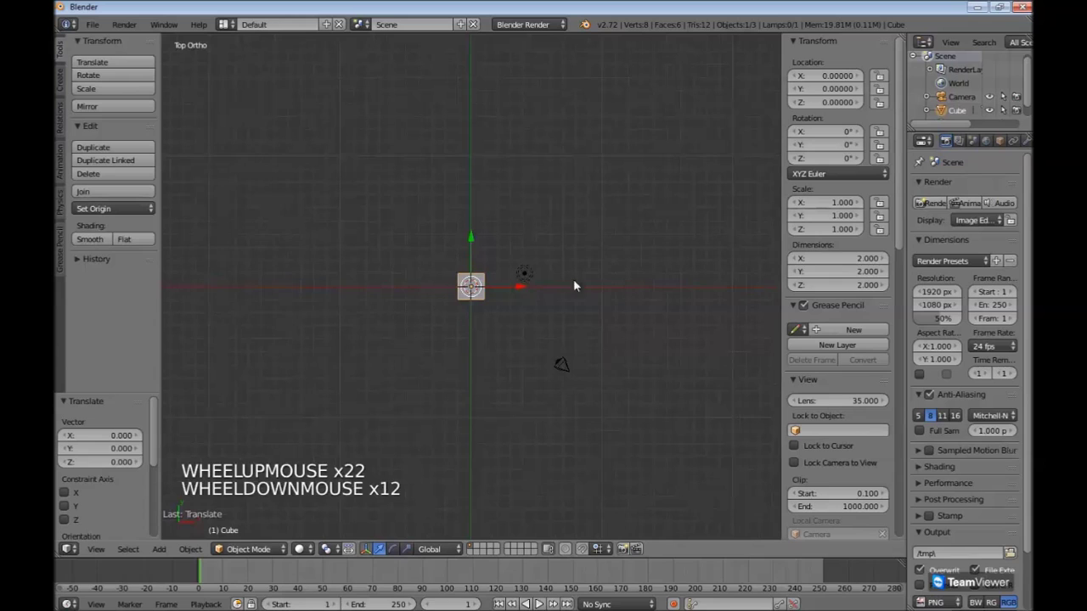
{"action": "scroll", "coordinate": [554, 280], "scroll_direction": "down", "scroll_amount": 1}
{"action": "scroll", "coordinate": [545, 285], "scroll_direction": "down", "scroll_amount": 1}
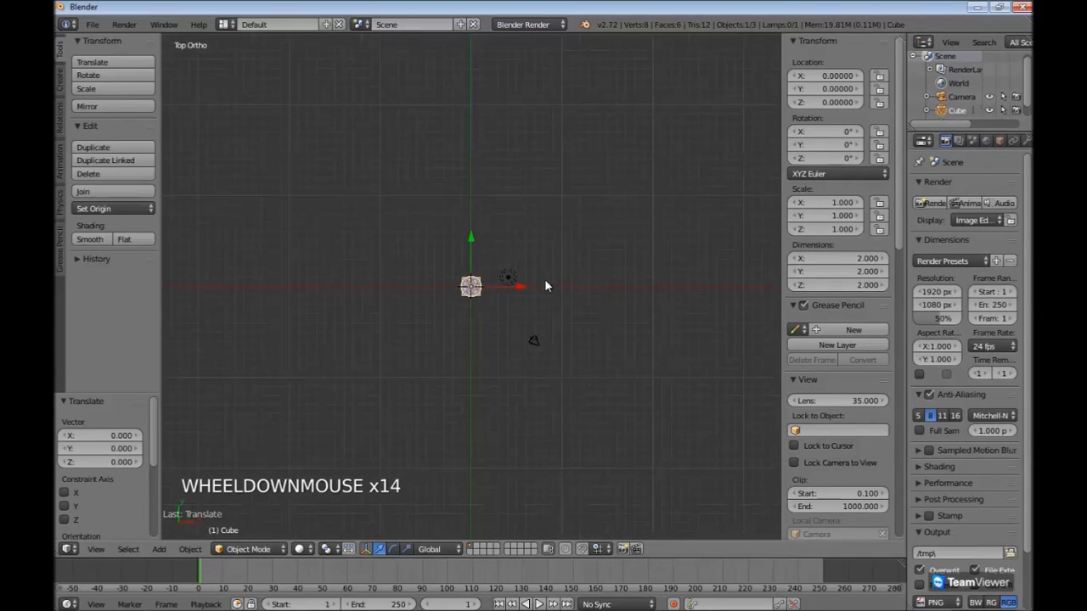
{"action": "scroll", "coordinate": [545, 285], "scroll_direction": "down", "scroll_amount": 1}
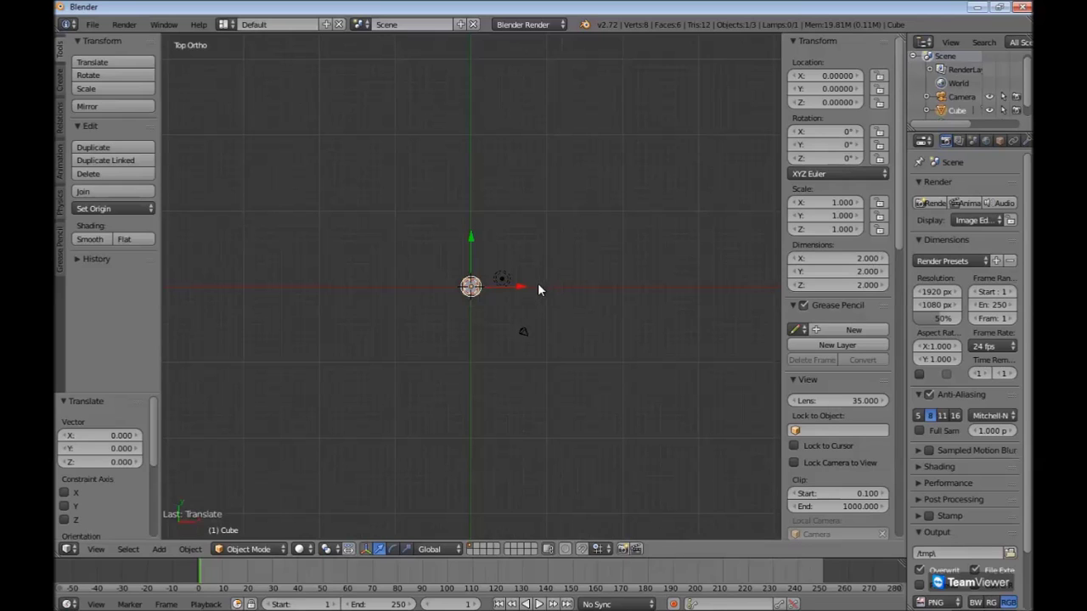
{"action": "scroll", "coordinate": [539, 288], "scroll_direction": "up", "scroll_amount": 7}
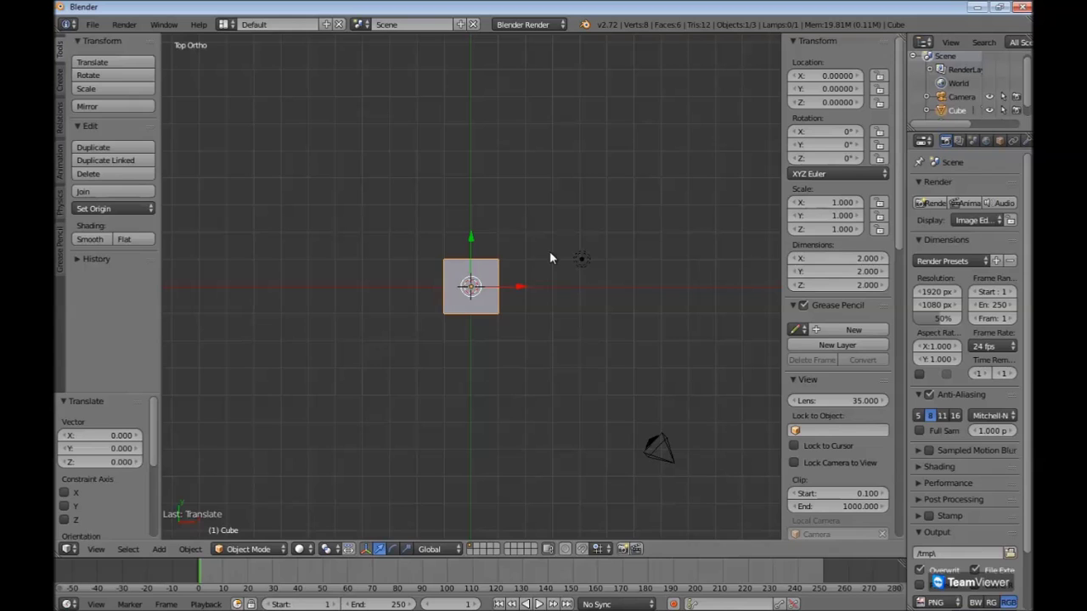
- Compare the grid in a perspective view and in the front, right and top orthographic views
{"action": "middle_click_drag", "start_coordinate": [550, 258], "coordinate": [501, 162]}
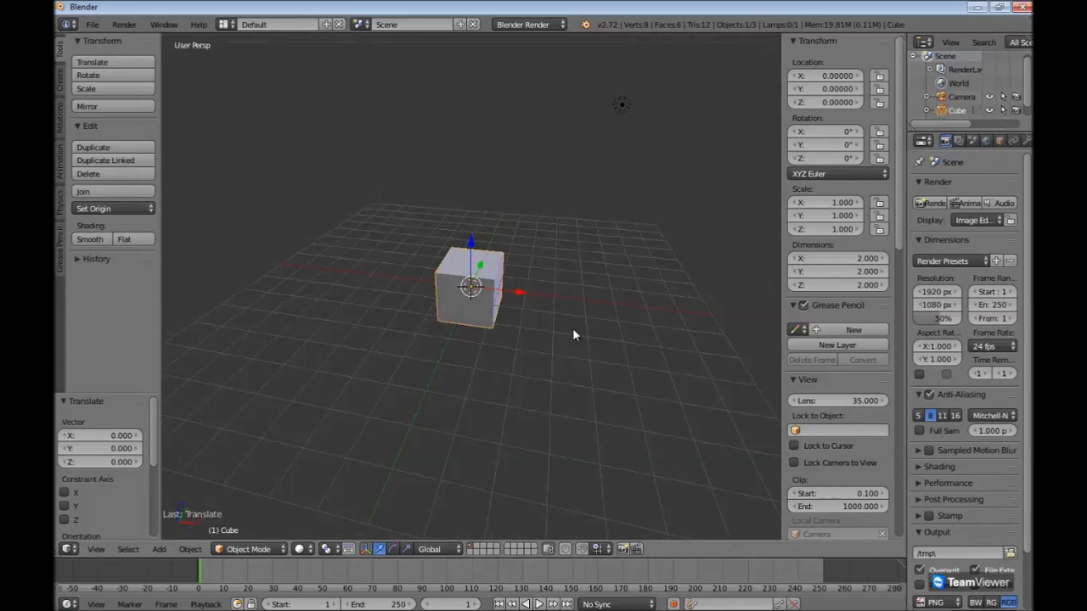
{"action": "key", "text": "KP_1"}
{"action": "key", "text": "KP_3"}
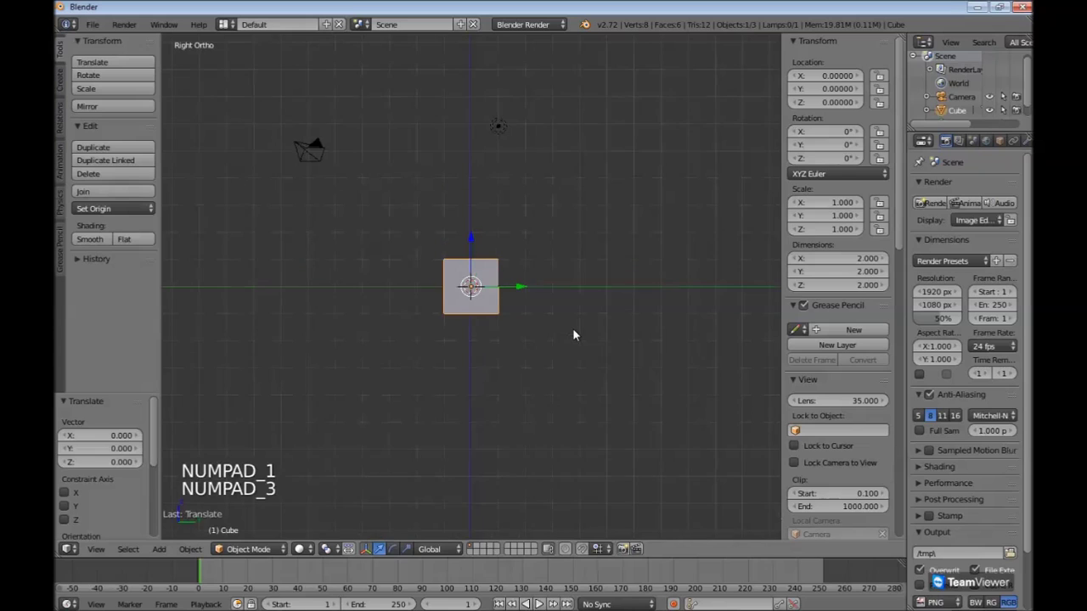
{"action": "key", "text": "KP_7"}
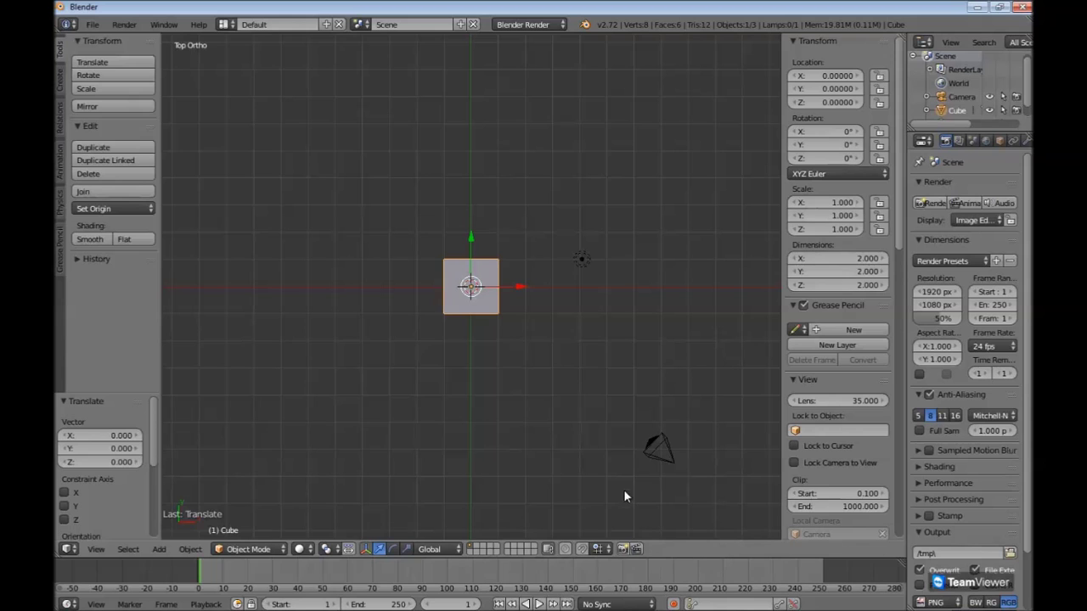
- Switch to the course PDF in Adobe Reader, consult the "Cursor 3D" section, and return to Blender
{"action": "mouse_move", "coordinate": [597, 608]}
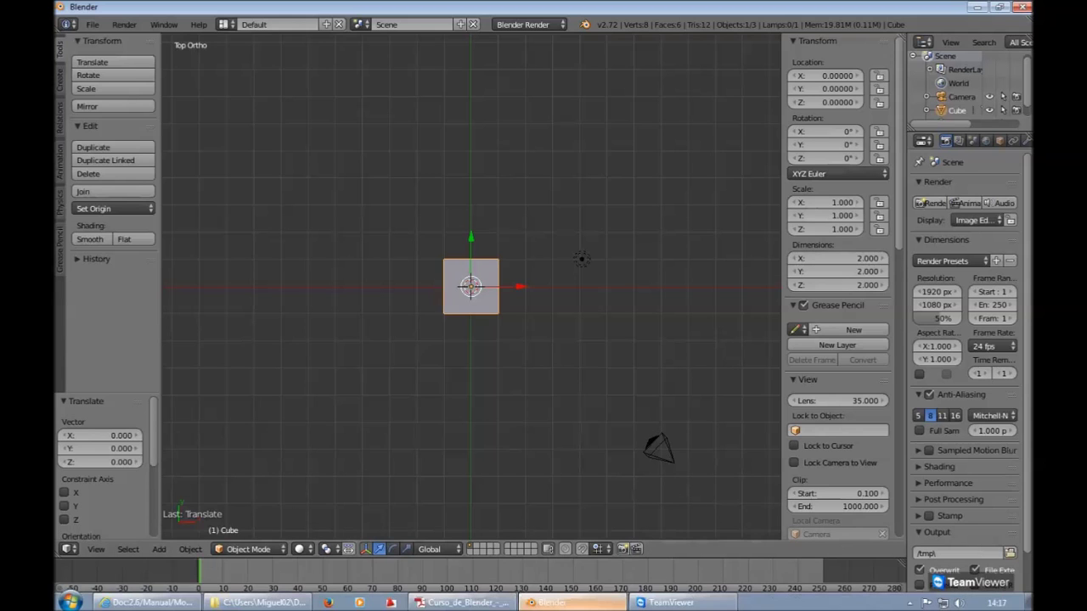
{"action": "left_click", "coordinate": [462, 602]}
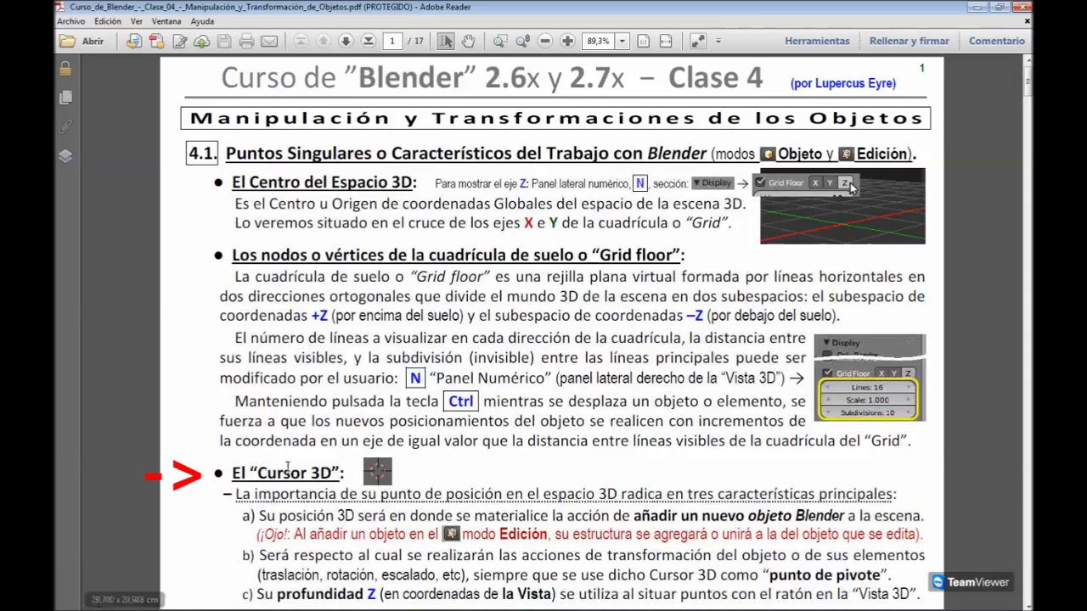
{"action": "key", "text": "ctrl"}
{"action": "key", "text": "ctrl"}
{"action": "key", "text": "ctrl"}
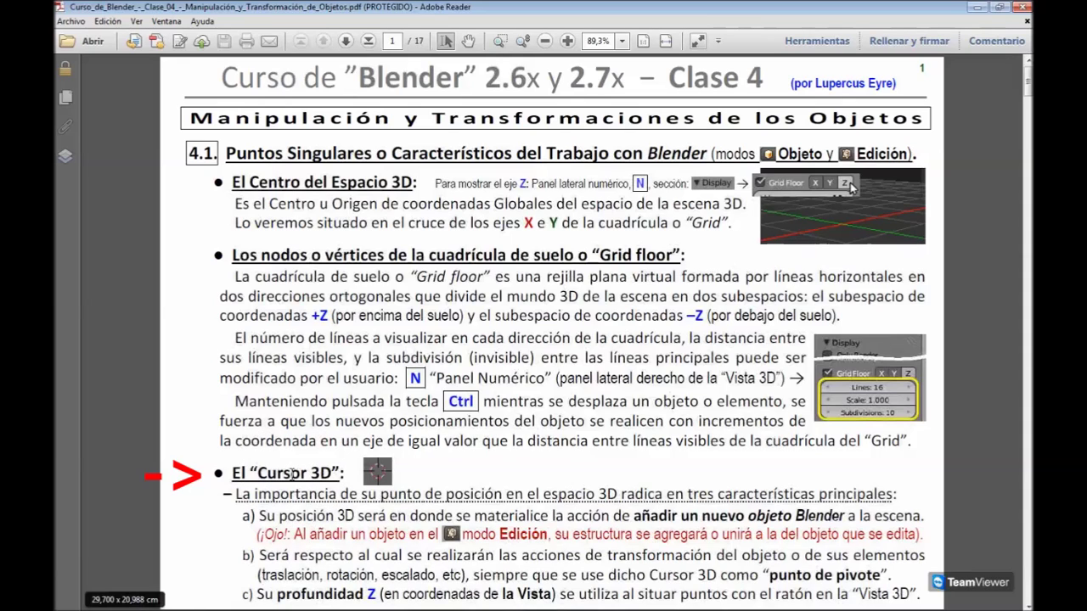
{"action": "mouse_move", "coordinate": [535, 603]}
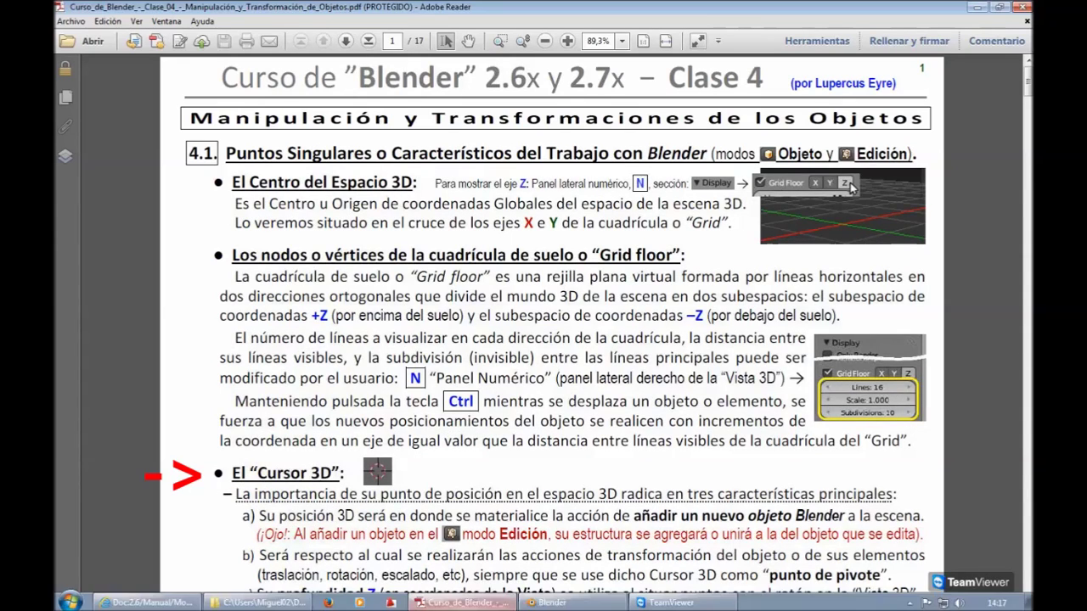
{"action": "left_click", "coordinate": [535, 604]}
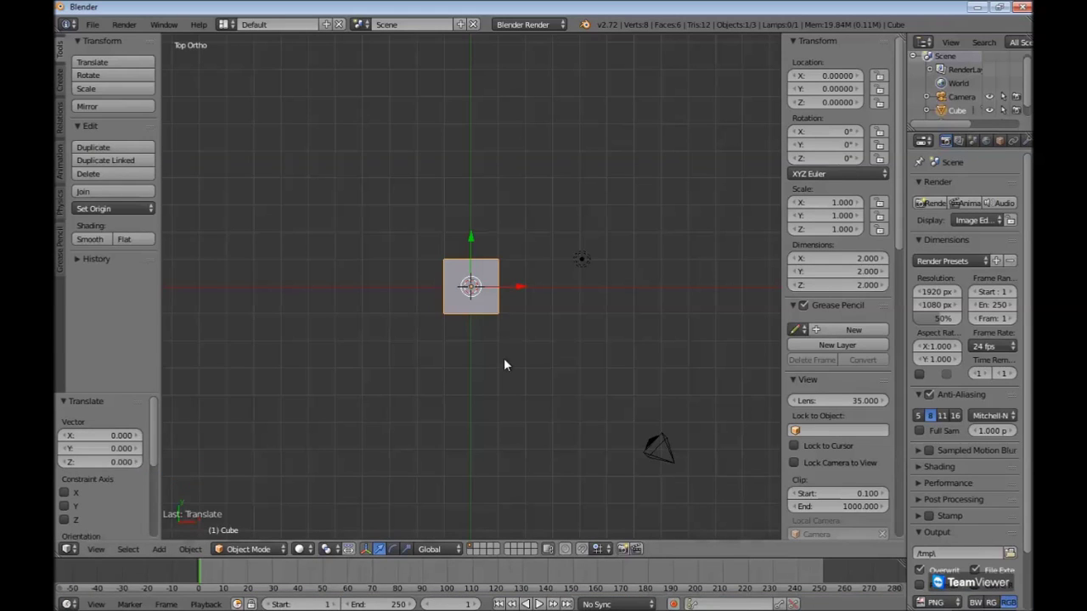
- Place the 3D cursor at various points around the cube in perspective view, ending at about X 3.99, Y 2.70, Z 0
{"action": "middle_click_drag", "start_coordinate": [539, 344], "coordinate": [473, 273]}
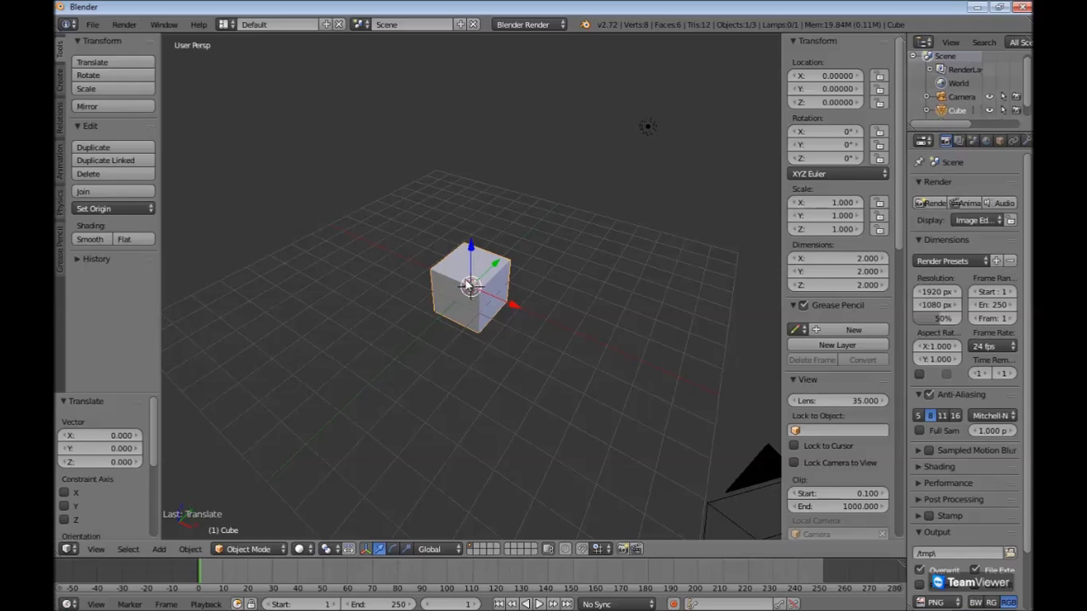
{"action": "left_click", "coordinate": [567, 304]}
{"action": "left_click", "coordinate": [604, 298]}
{"action": "left_click", "coordinate": [590, 246]}
{"action": "left_click", "coordinate": [525, 221]}
{"action": "left_click", "coordinate": [373, 268]}
{"action": "left_click", "coordinate": [363, 279]}
{"action": "left_click", "coordinate": [353, 363]}
{"action": "left_click", "coordinate": [400, 402]}
{"action": "left_click", "coordinate": [542, 416]}
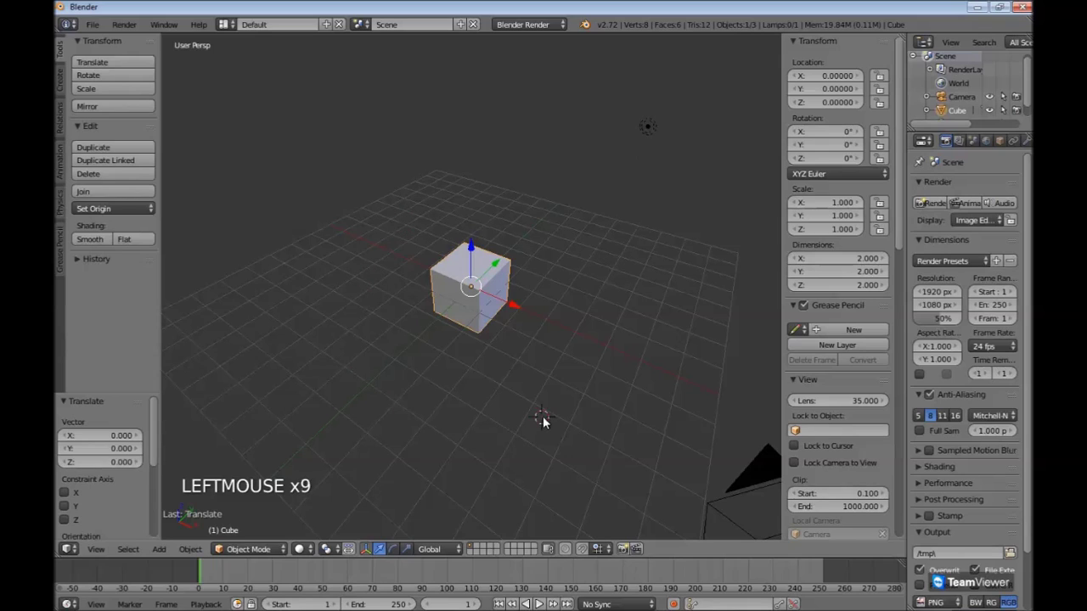
{"action": "left_click", "coordinate": [593, 377]}
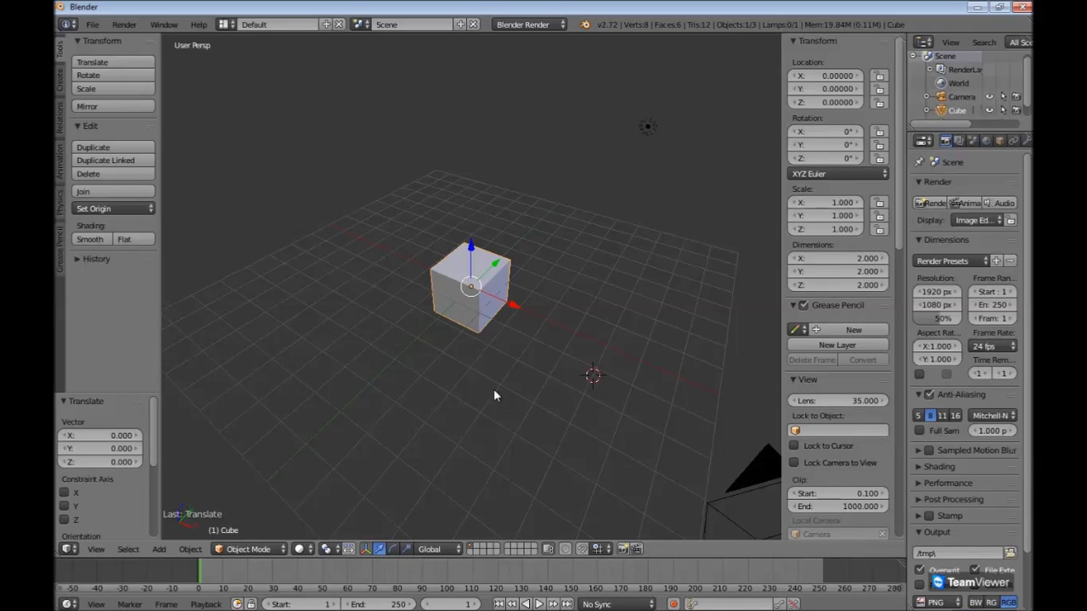
{"action": "left_click", "coordinate": [620, 334]}
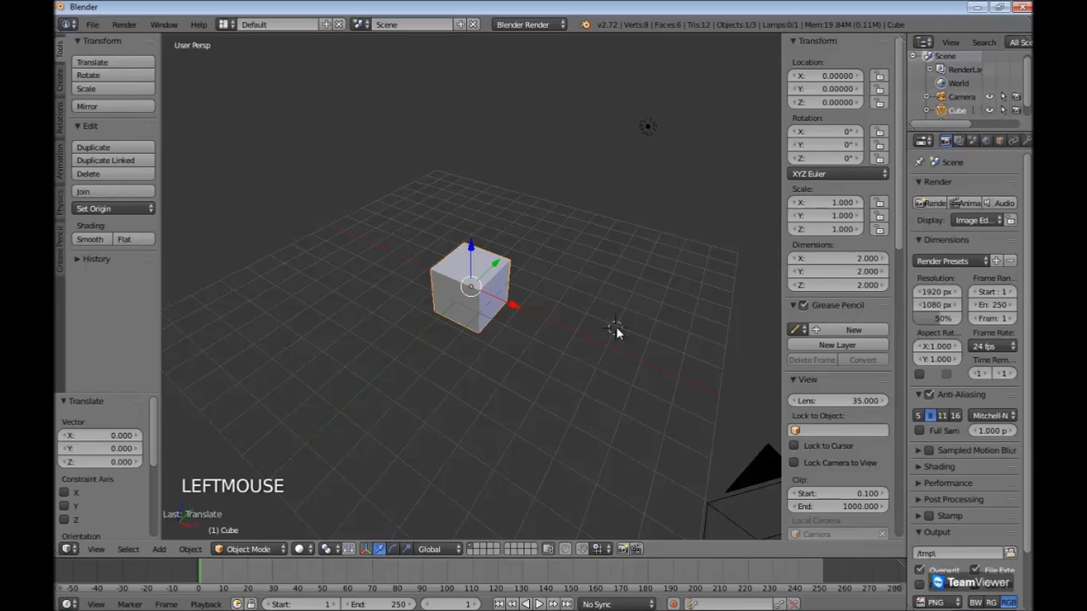
{"action": "left_click", "coordinate": [612, 270]}
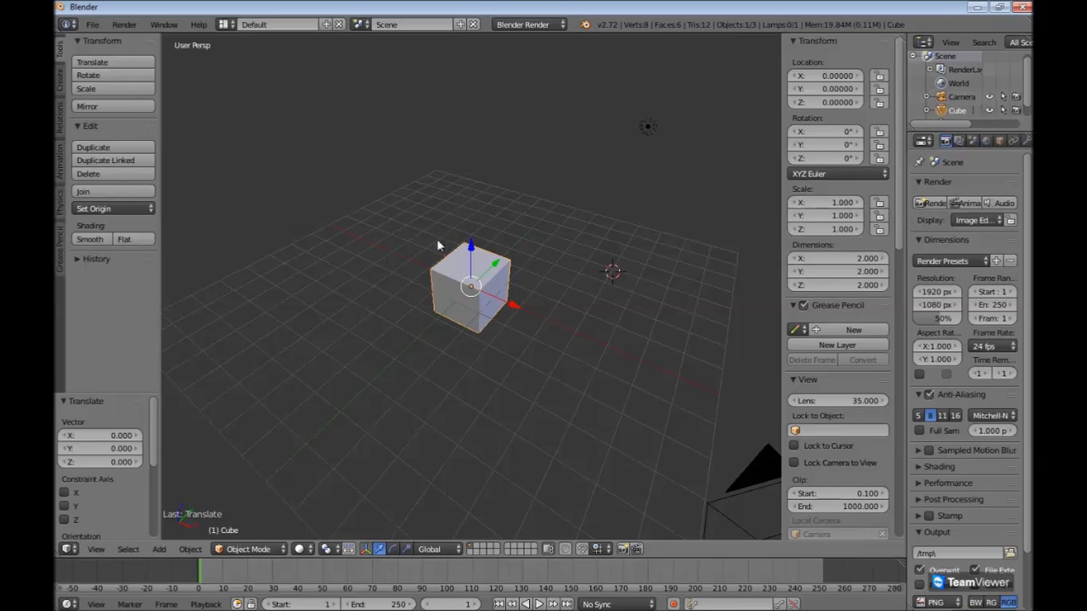
{"action": "left_click", "coordinate": [357, 331]}
{"action": "left_click", "coordinate": [331, 423]}
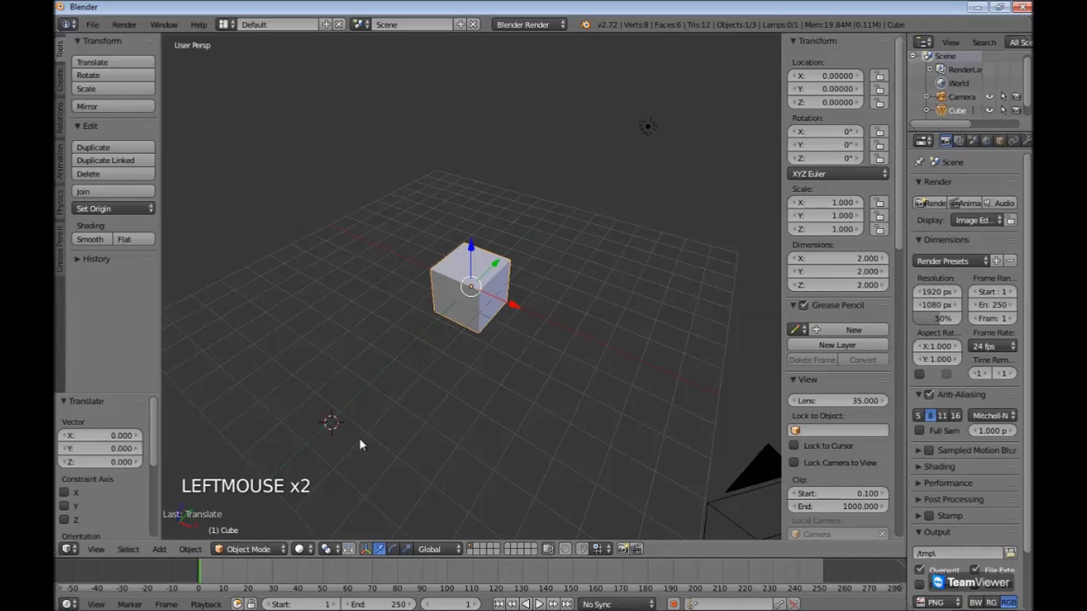
{"action": "left_click", "coordinate": [472, 442]}
{"action": "left_click", "coordinate": [592, 394]}
{"action": "left_click", "coordinate": [601, 287]}
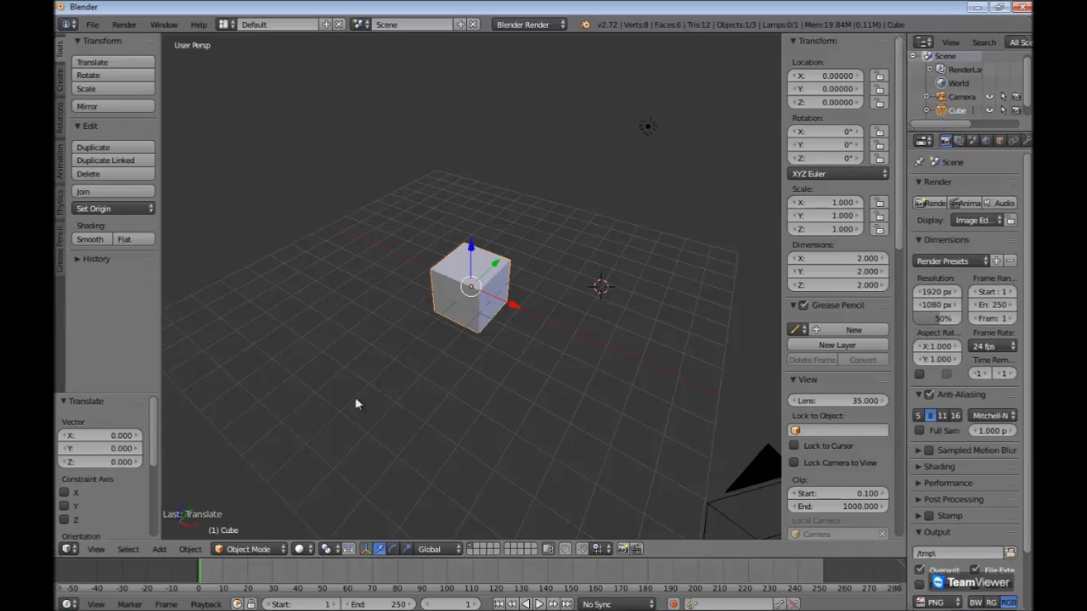
- Add a mesh cube at the 3D cursor and undo the addition
{"action": "key", "text": "ctrl+a"}
{"action": "key", "text": "shift+a"}
{"action": "mouse_move", "coordinate": [349, 359]}
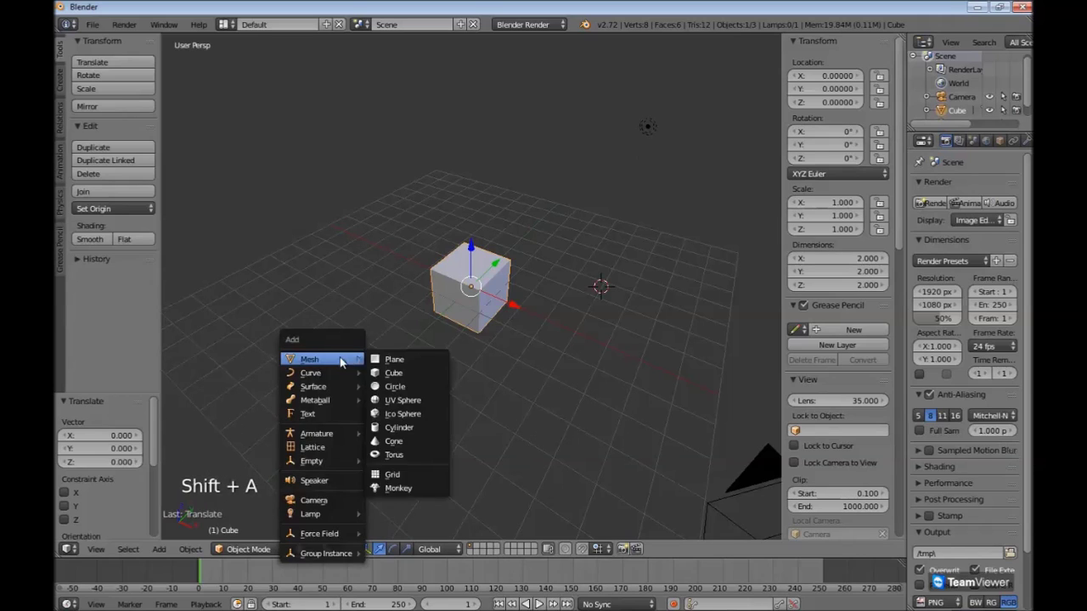
{"action": "left_click", "coordinate": [397, 375]}
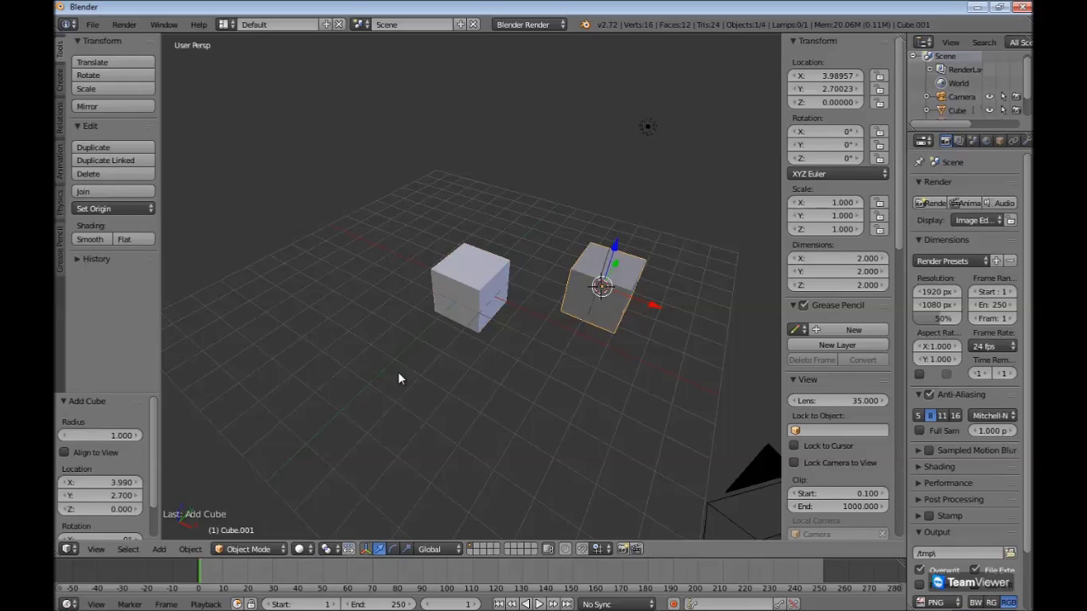
{"action": "key", "text": "ctrl+z"}
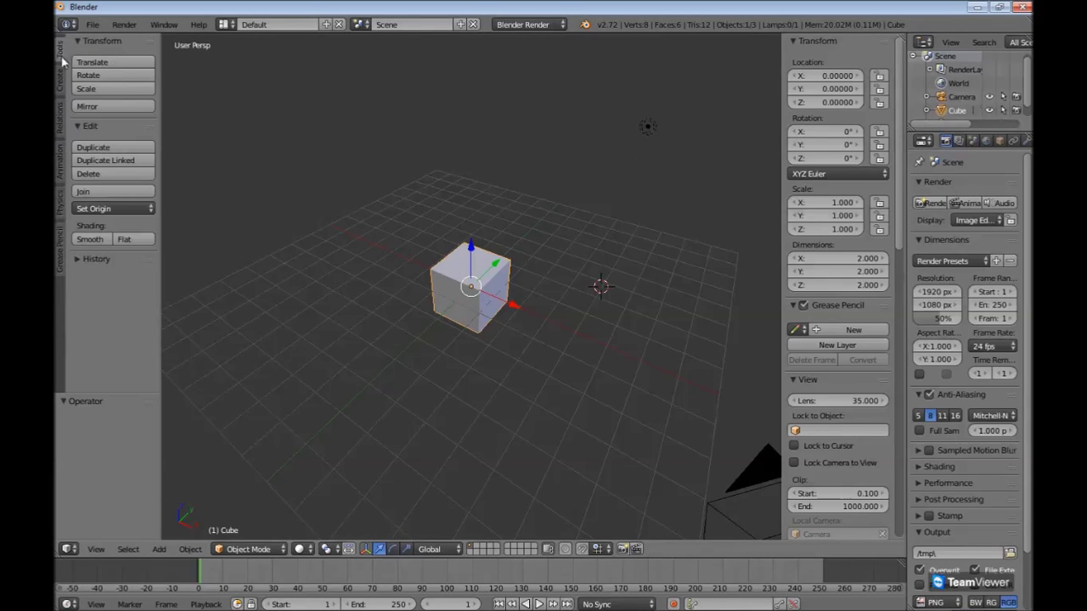
- Check the camera view, return to the user view, and frame the selected camera object from an angled perspective
{"action": "key", "text": "KP_0"}
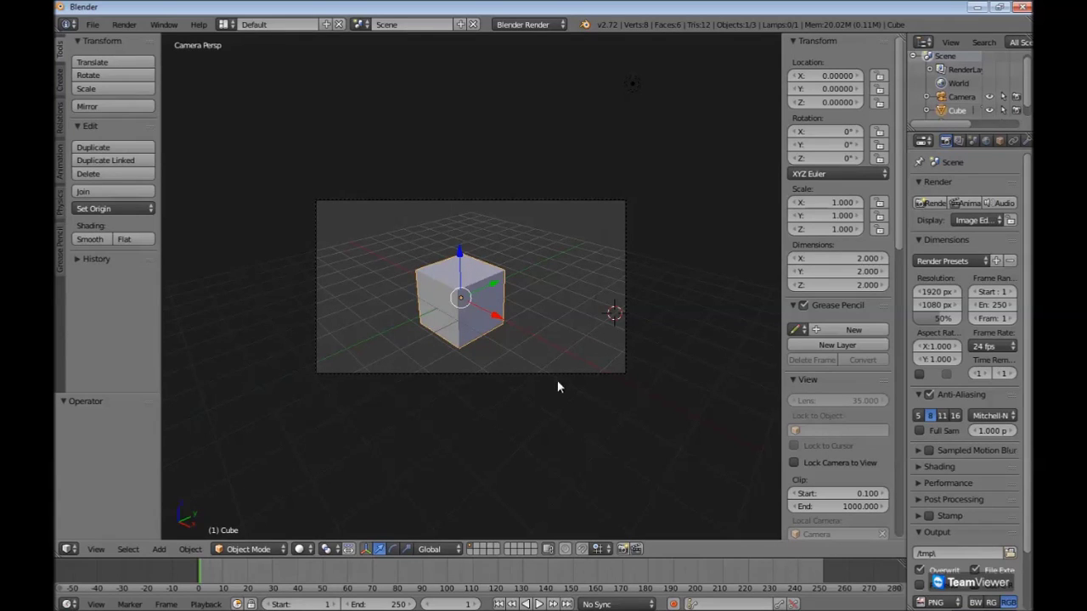
{"action": "key", "text": "KP_0"}
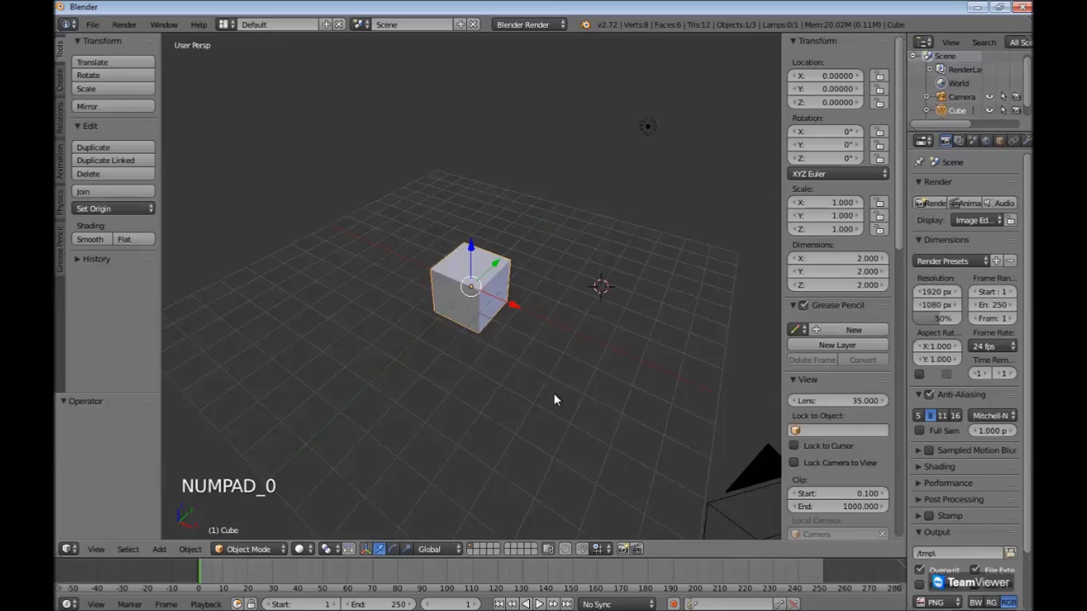
{"action": "scroll", "coordinate": [555, 400], "scroll_direction": "down", "scroll_amount": 2}
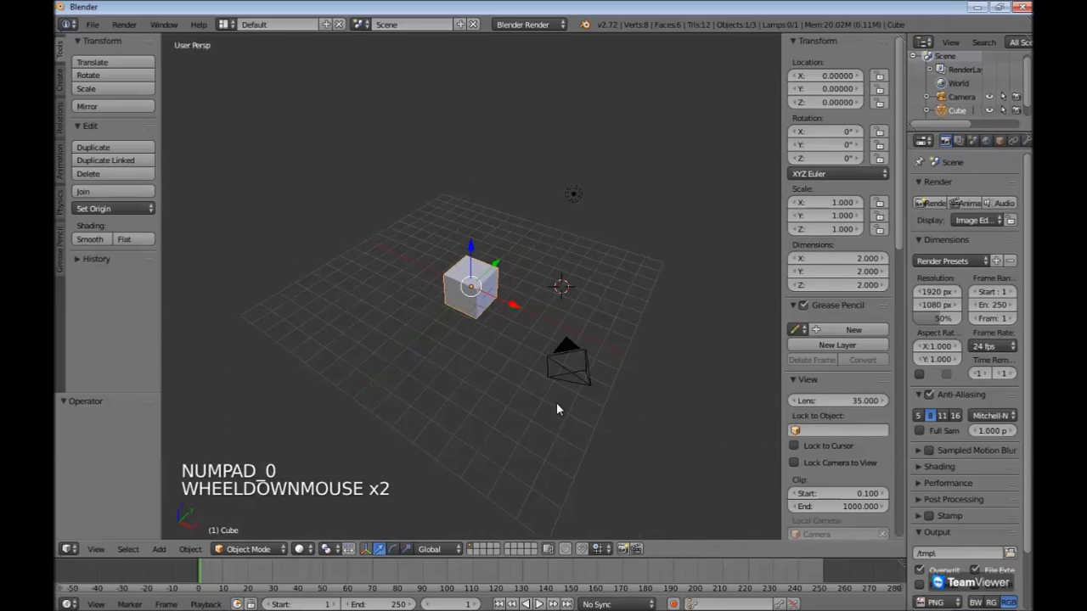
{"action": "right_click", "coordinate": [570, 355]}
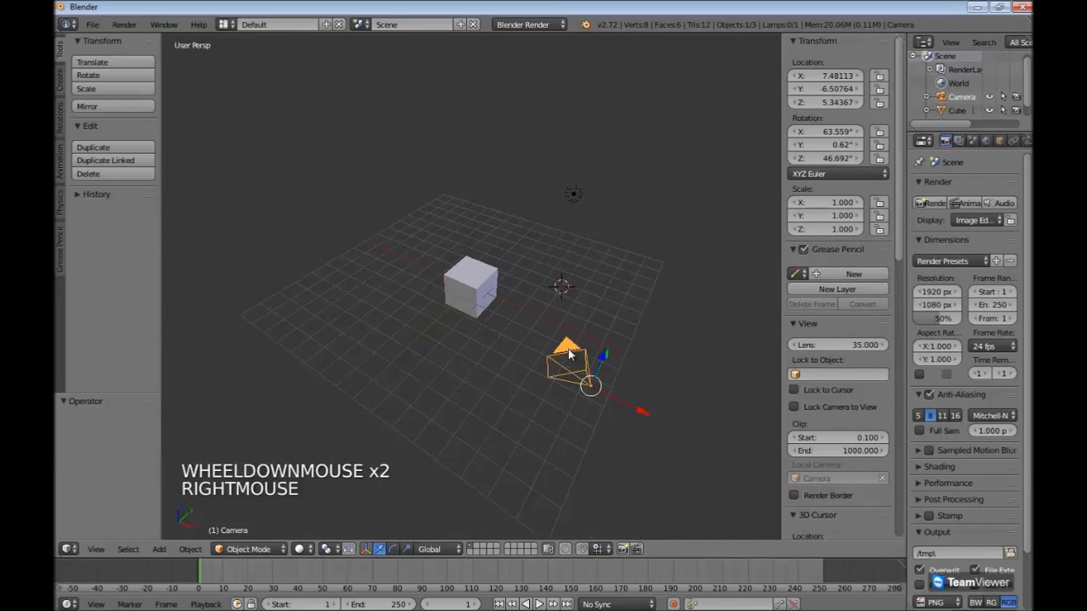
{"action": "key", "text": "KP_Decimal"}
{"action": "middle_click_drag", "start_coordinate": [520, 317], "coordinate": [555, 322]}
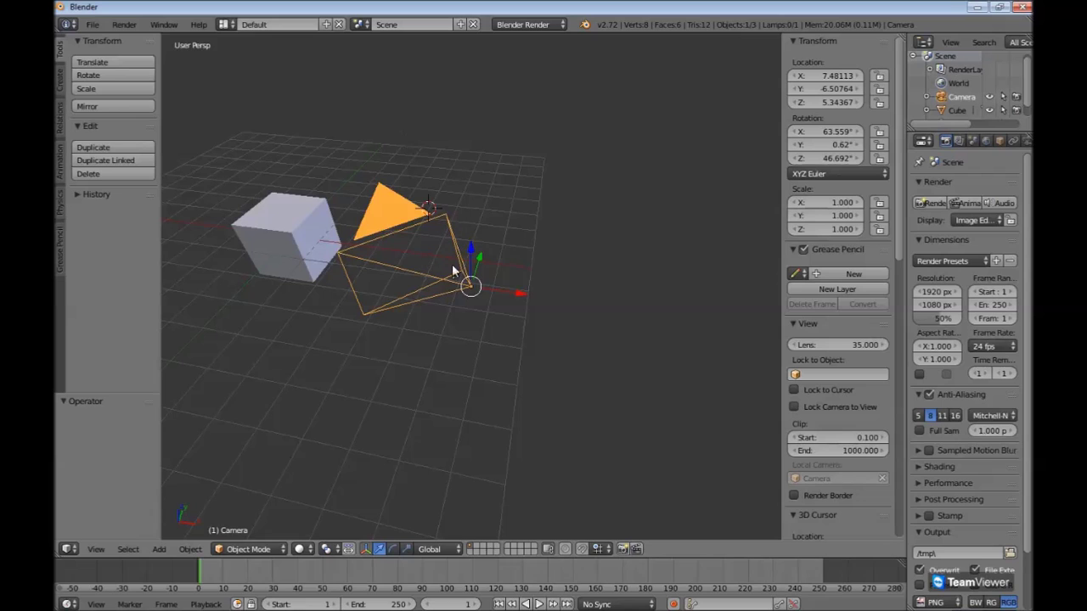
- Look through the selected camera once more, return to the user view, and select the cube
{"action": "key", "text": "KP_0"}
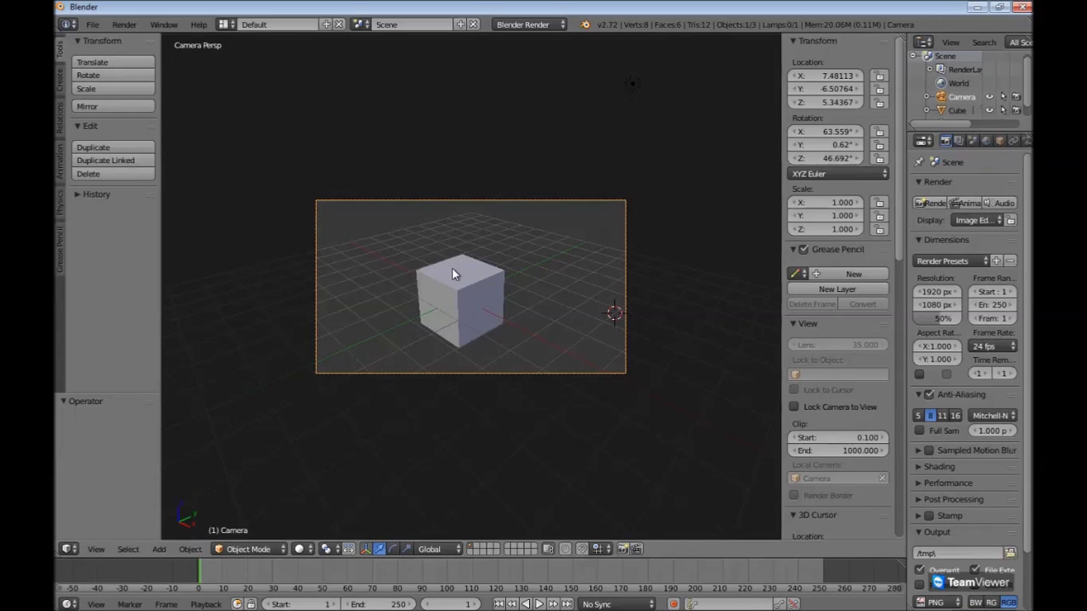
{"action": "key", "text": "KP_0"}
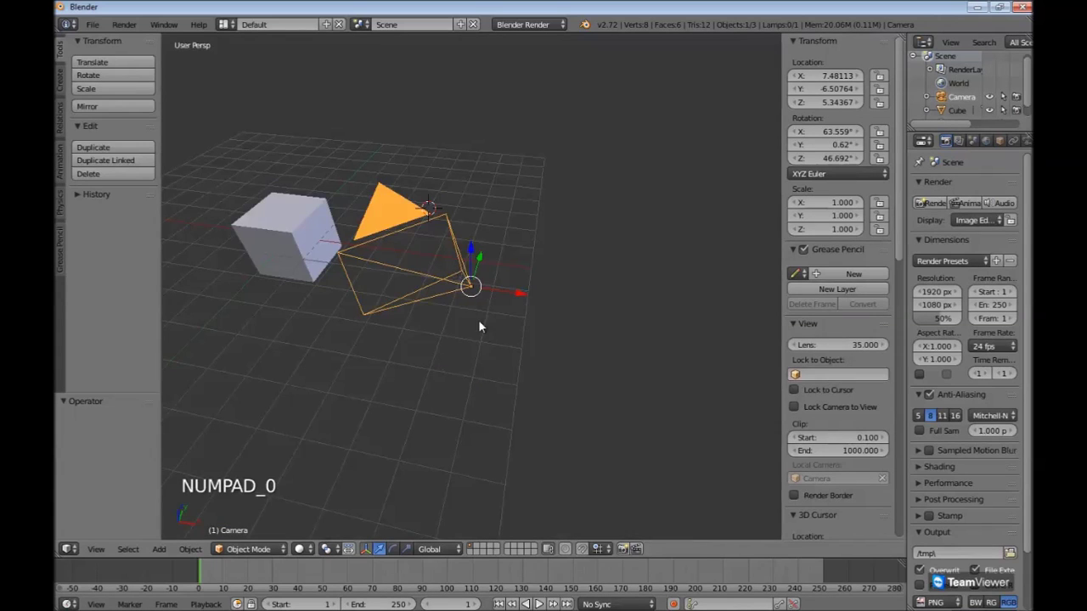
{"action": "right_click", "coordinate": [286, 235]}
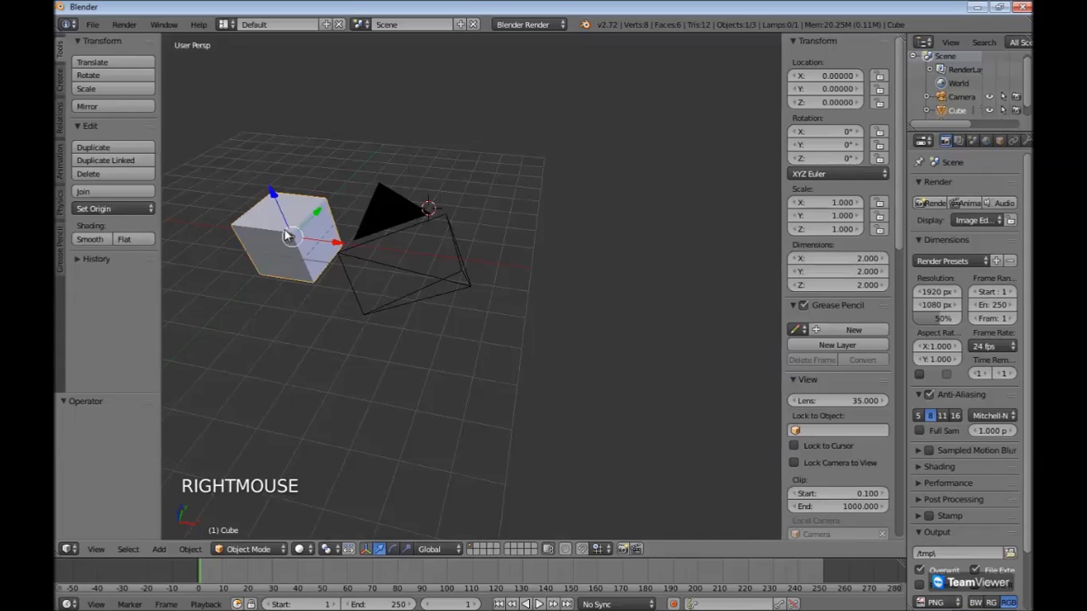
- Frame the selected cube and place the 3D cursor at successive points circling it, ending on the grid near the positive X axis
{"action": "key", "text": "KP_Decimal"}
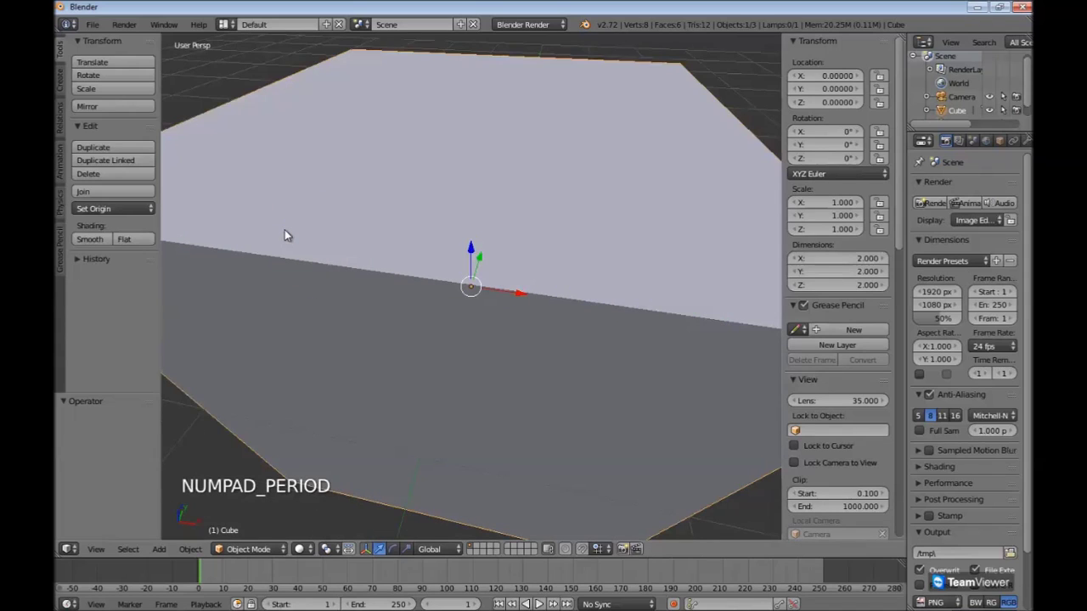
{"action": "scroll", "coordinate": [289, 238], "scroll_direction": "down", "scroll_amount": 6}
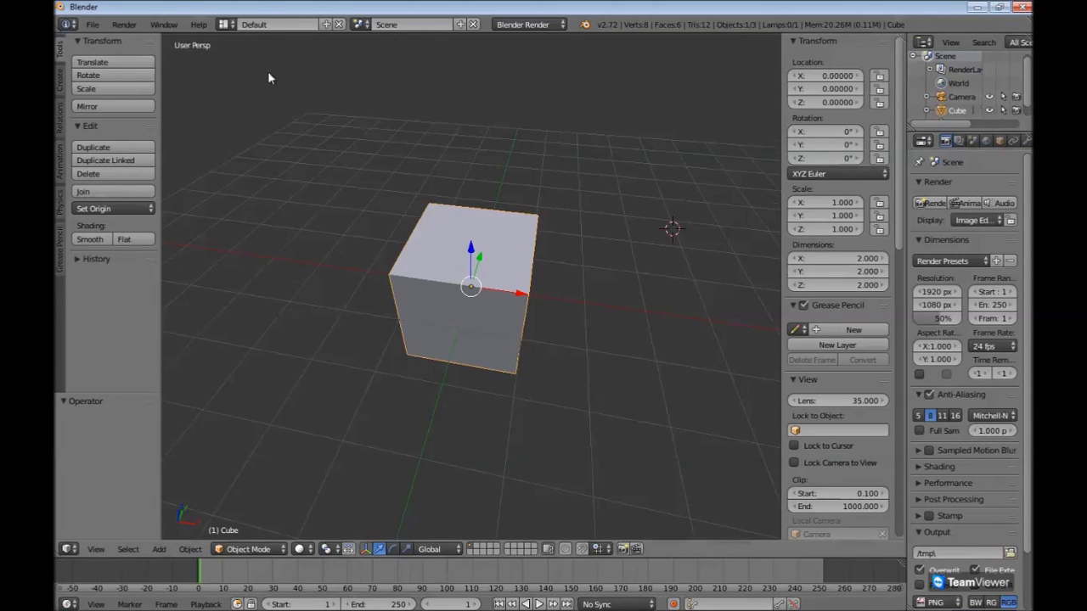
{"action": "scroll", "coordinate": [327, 318], "scroll_direction": "down", "scroll_amount": 2}
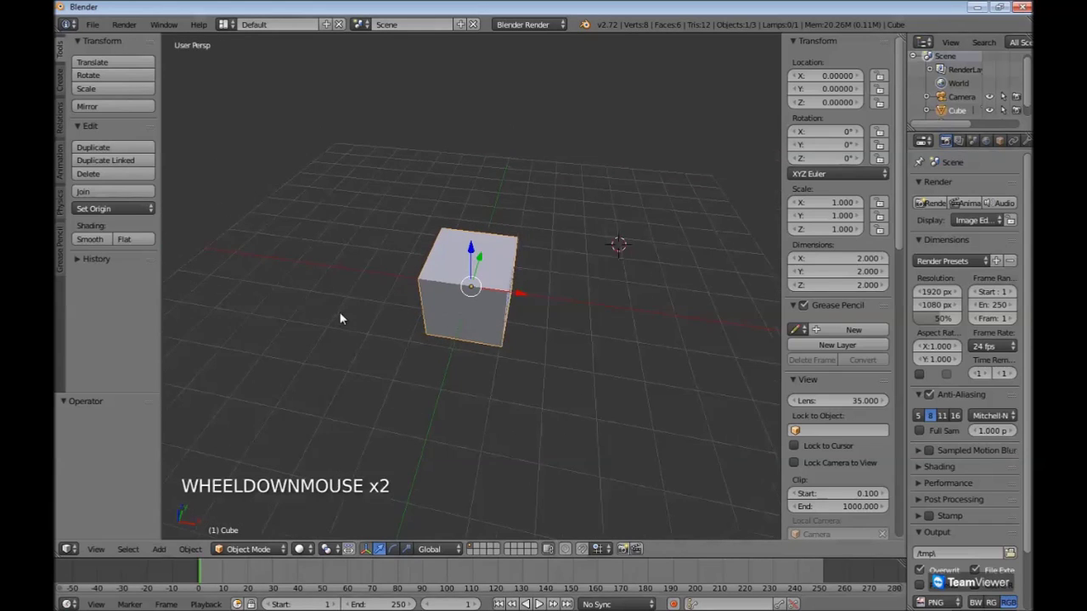
{"action": "middle_click_drag", "start_coordinate": [342, 318], "coordinate": [262, 338]}
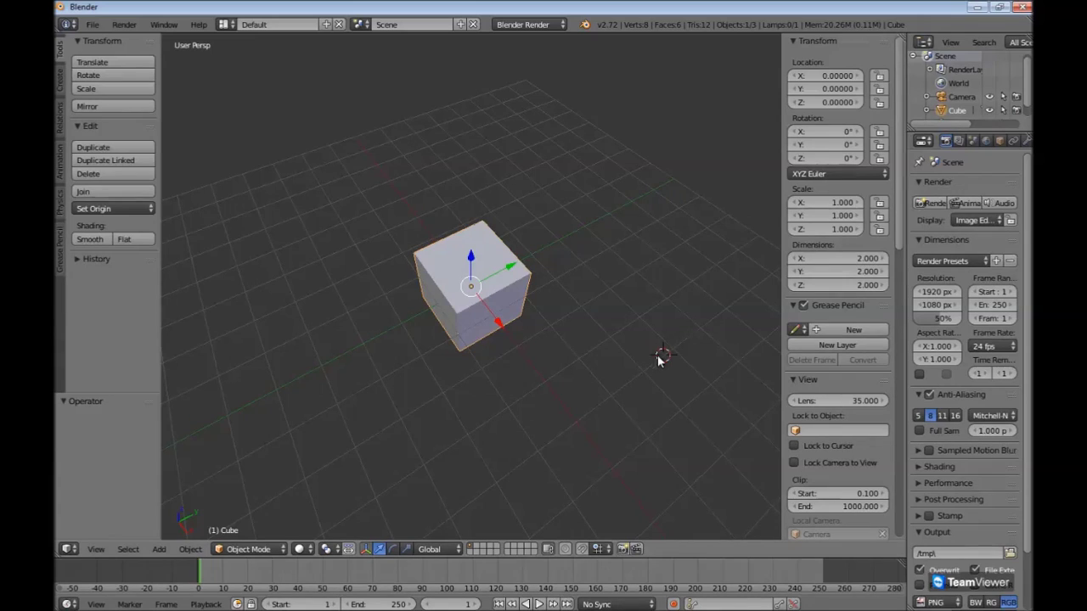
{"action": "left_click", "coordinate": [622, 241]}
{"action": "left_click", "coordinate": [564, 154]}
{"action": "left_click", "coordinate": [357, 183]}
{"action": "left_click", "coordinate": [275, 283]}
{"action": "left_click", "coordinate": [332, 406]}
{"action": "left_click", "coordinate": [522, 429]}
{"action": "left_click", "coordinate": [691, 333]}
{"action": "left_click", "coordinate": [577, 164]}
{"action": "left_click", "coordinate": [648, 201]}
{"action": "left_click", "coordinate": [508, 141]}
{"action": "left_click", "coordinate": [340, 179]}
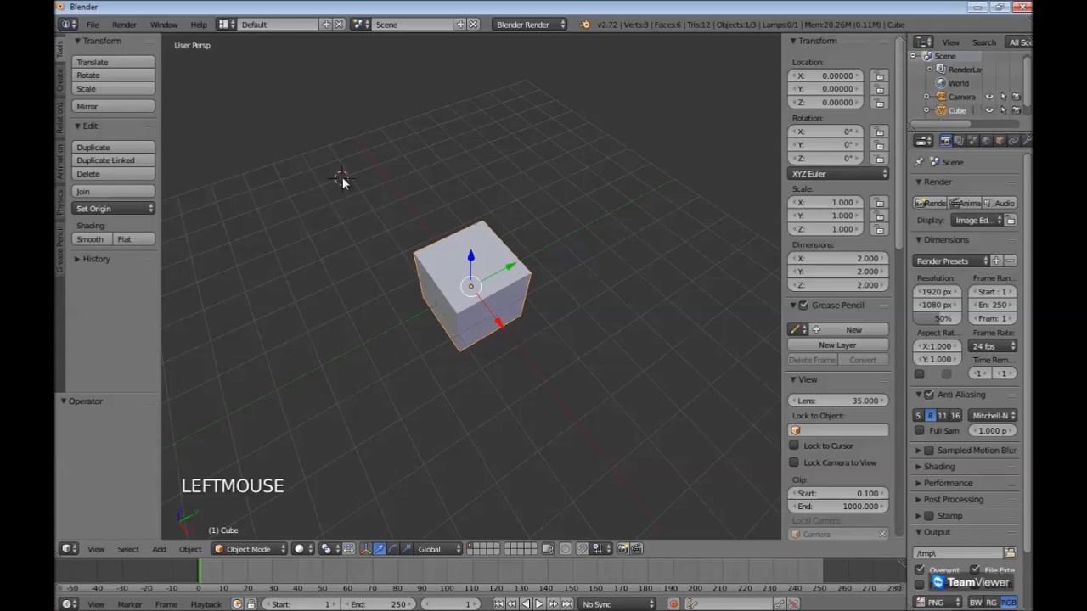
{"action": "left_click", "coordinate": [274, 254]}
{"action": "left_click", "coordinate": [271, 337]}
{"action": "left_click", "coordinate": [308, 419]}
{"action": "left_click", "coordinate": [442, 438]}
{"action": "left_click", "coordinate": [601, 408]}
{"action": "left_click", "coordinate": [640, 253]}
{"action": "left_click", "coordinate": [497, 146]}
{"action": "left_click", "coordinate": [387, 161]}
{"action": "left_click", "coordinate": [320, 197]}
{"action": "left_click", "coordinate": [260, 255]}
{"action": "left_click", "coordinate": [323, 156]}
{"action": "left_click", "coordinate": [441, 132]}
{"action": "left_click", "coordinate": [589, 146]}
{"action": "left_click", "coordinate": [688, 231]}
{"action": "left_click", "coordinate": [697, 336]}
{"action": "left_click", "coordinate": [610, 414]}
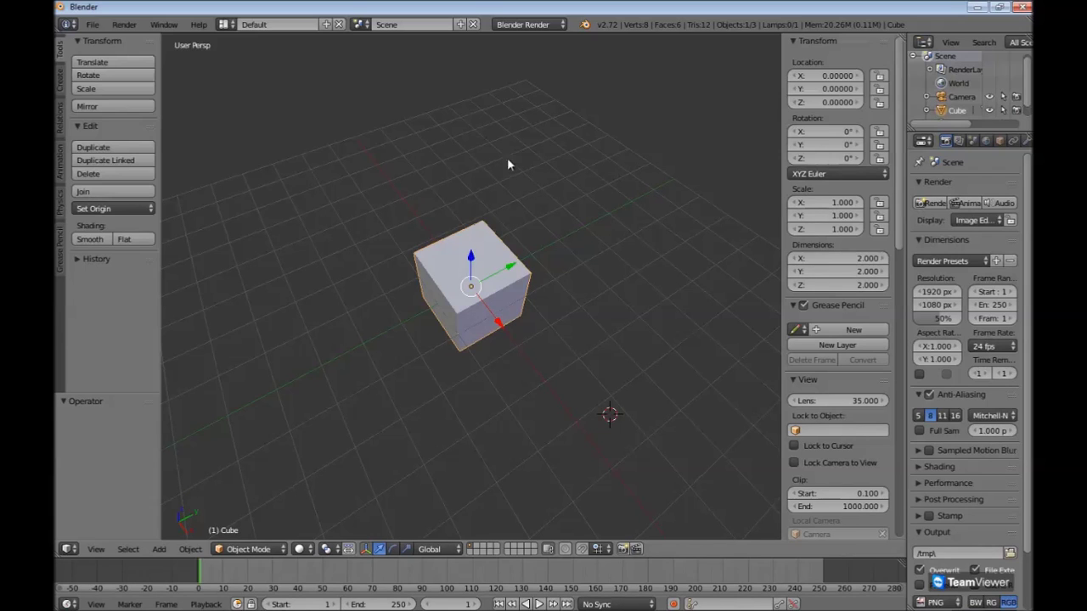
- Place the 3D cursor at points on the far side of the cube and compare its position from different viewing angles
{"action": "left_click", "coordinate": [328, 185]}
{"action": "left_click", "coordinate": [405, 151]}
{"action": "middle_click_drag", "start_coordinate": [480, 252], "coordinate": [660, 209]}
{"action": "left_click", "coordinate": [222, 307]}
{"action": "middle_click_drag", "start_coordinate": [274, 315], "coordinate": [762, 379]}
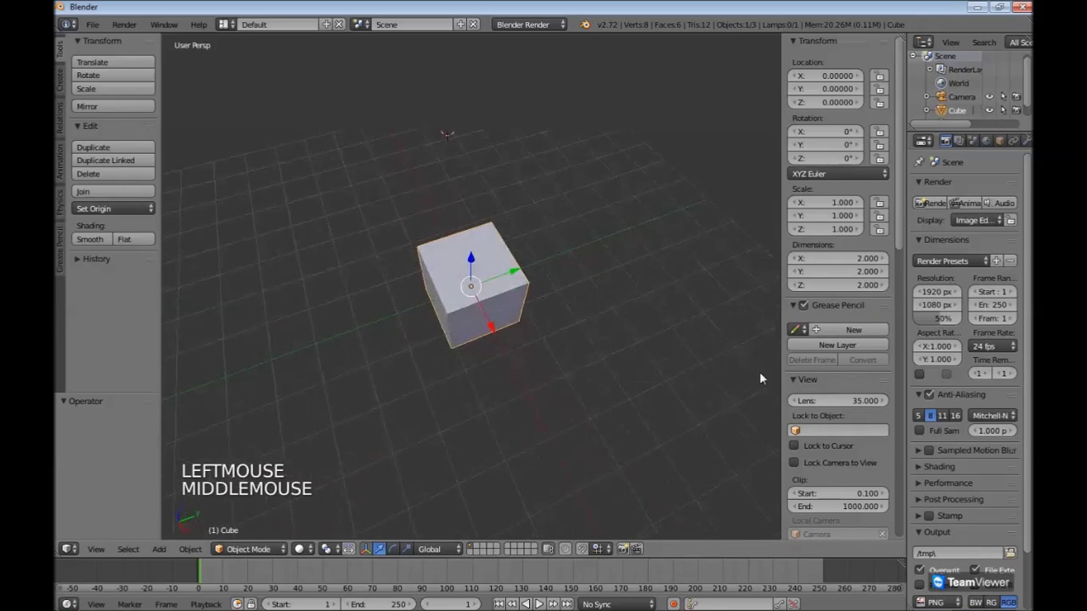
- Circle the cube with further 3D cursor placements, ending on the grid on the negative X and negative Y side
{"action": "left_click", "coordinate": [292, 173]}
{"action": "left_click", "coordinate": [612, 175]}
{"action": "left_click", "coordinate": [513, 134]}
{"action": "left_click", "coordinate": [654, 264]}
{"action": "left_click", "coordinate": [717, 385]}
{"action": "left_click", "coordinate": [602, 445]}
{"action": "left_click", "coordinate": [308, 417]}
{"action": "left_click", "coordinate": [267, 260]}
{"action": "left_click", "coordinate": [362, 177]}
{"action": "left_click", "coordinate": [513, 133]}
{"action": "left_click", "coordinate": [619, 141]}
{"action": "left_click", "coordinate": [688, 245]}
{"action": "left_click", "coordinate": [686, 359]}
{"action": "left_click", "coordinate": [577, 443]}
{"action": "left_click", "coordinate": [339, 395]}
{"action": "left_click", "coordinate": [298, 251]}
{"action": "left_click", "coordinate": [394, 153]}
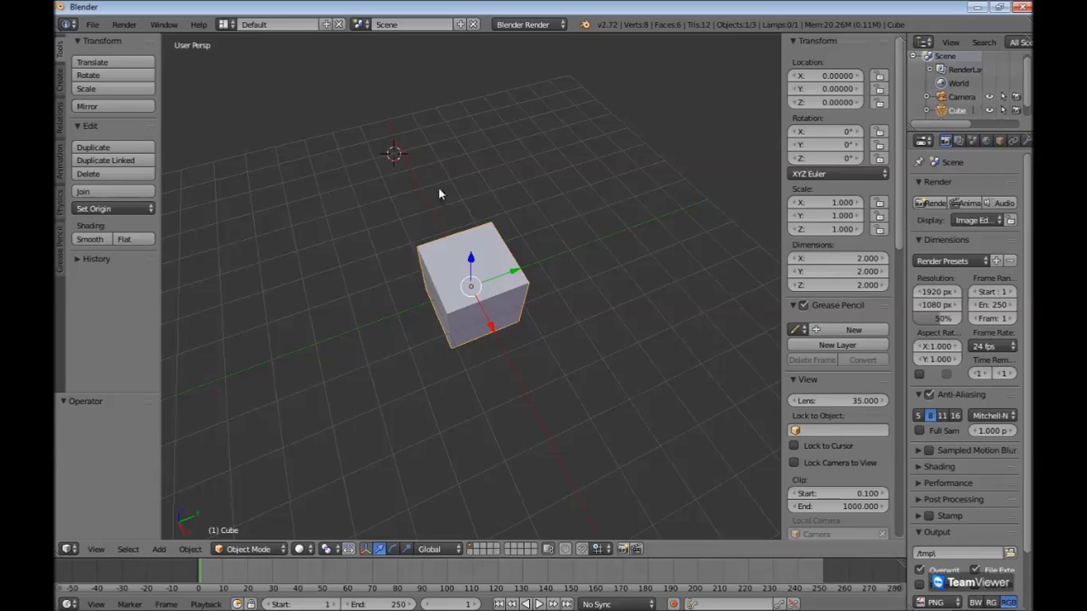
{"action": "left_click", "coordinate": [254, 205]}
{"action": "left_click", "coordinate": [418, 138]}
{"action": "left_click", "coordinate": [559, 139]}
{"action": "left_click", "coordinate": [693, 339]}
{"action": "left_click", "coordinate": [617, 185]}
{"action": "left_click", "coordinate": [490, 171]}
{"action": "left_click", "coordinate": [362, 182]}
{"action": "left_click", "coordinate": [289, 225]}
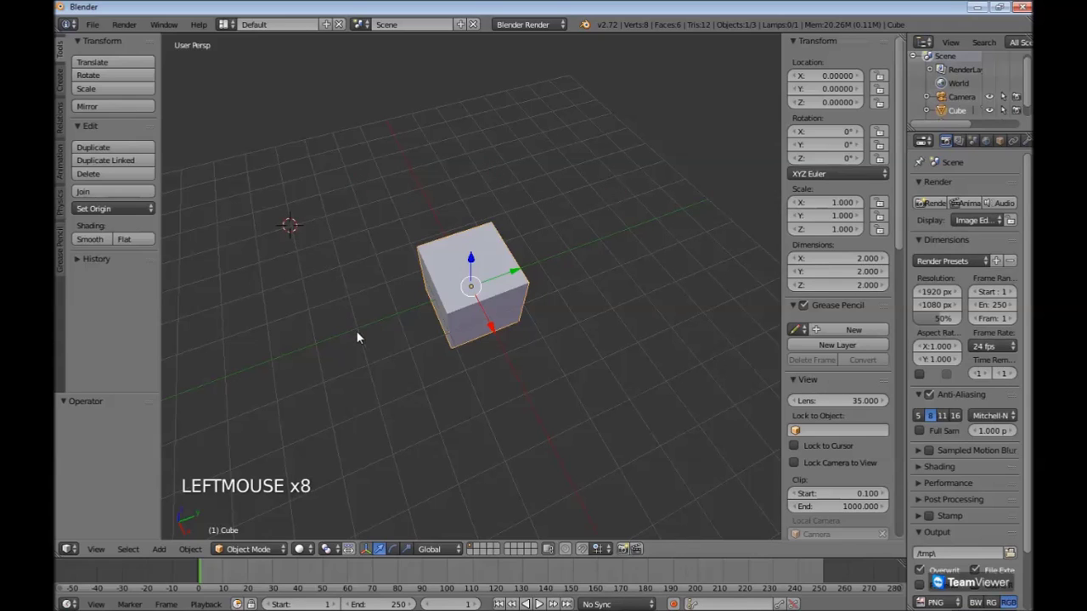
- Check the 3D cursor from below the grid floor, and place it around the cube again, ending behind the cube near the negative X axis
{"action": "middle_click_drag", "start_coordinate": [357, 337], "coordinate": [376, 235]}
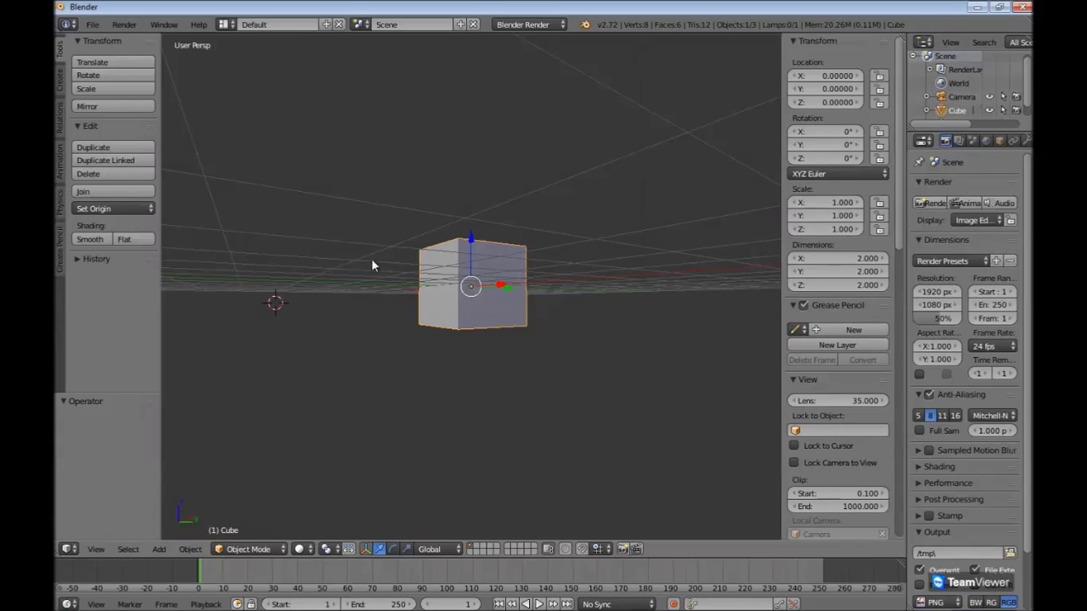
{"action": "middle_click_drag", "start_coordinate": [367, 260], "coordinate": [372, 349]}
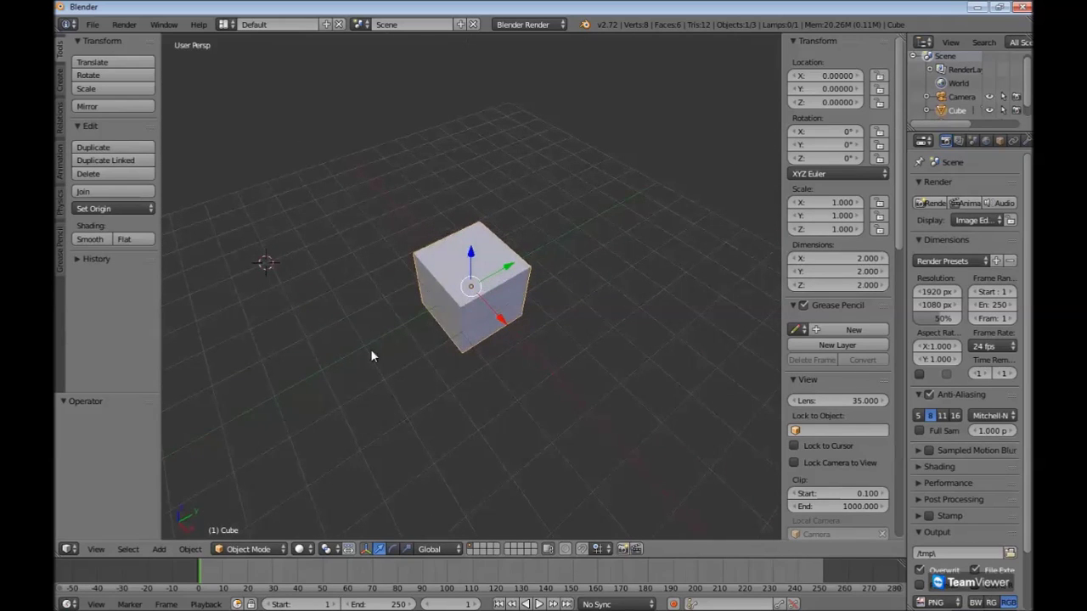
{"action": "left_click", "coordinate": [297, 199]}
{"action": "left_click", "coordinate": [425, 151]}
{"action": "left_click", "coordinate": [529, 155]}
{"action": "left_click", "coordinate": [693, 230]}
{"action": "left_click", "coordinate": [694, 230]}
{"action": "left_click", "coordinate": [642, 415]}
{"action": "left_click", "coordinate": [505, 449]}
{"action": "left_click", "coordinate": [504, 448]}
{"action": "left_click", "coordinate": [259, 297]}
{"action": "left_click", "coordinate": [278, 203]}
{"action": "left_click", "coordinate": [371, 167]}
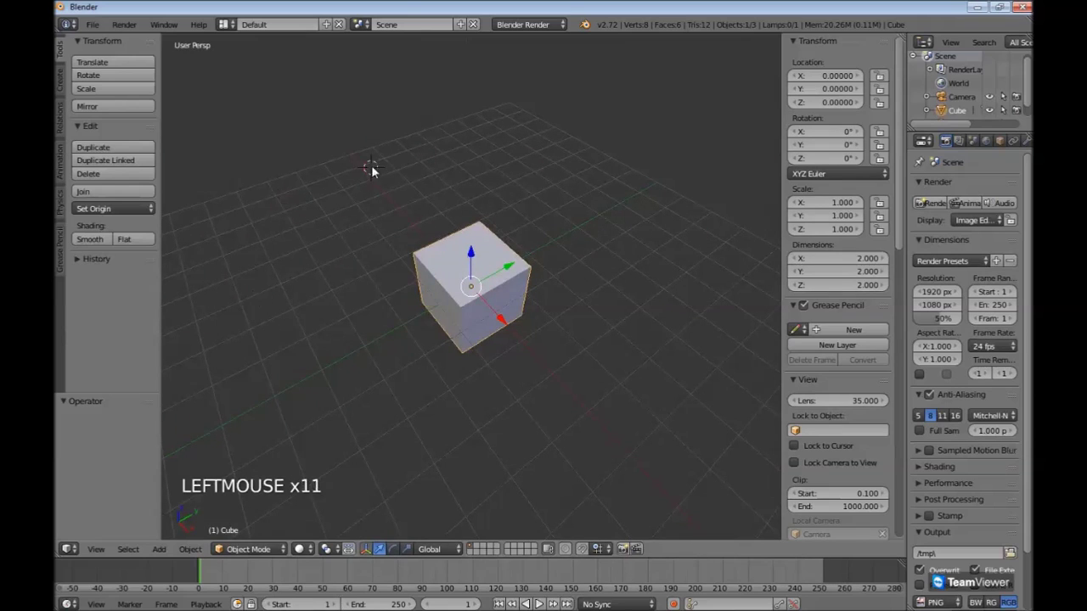
{"action": "left_click", "coordinate": [460, 146]}
{"action": "left_click", "coordinate": [644, 213]}
{"action": "left_click", "coordinate": [643, 213]}
{"action": "left_click", "coordinate": [663, 331]}
{"action": "left_click", "coordinate": [667, 199]}
{"action": "left_click", "coordinate": [487, 160]}
{"action": "left_click", "coordinate": [342, 183]}
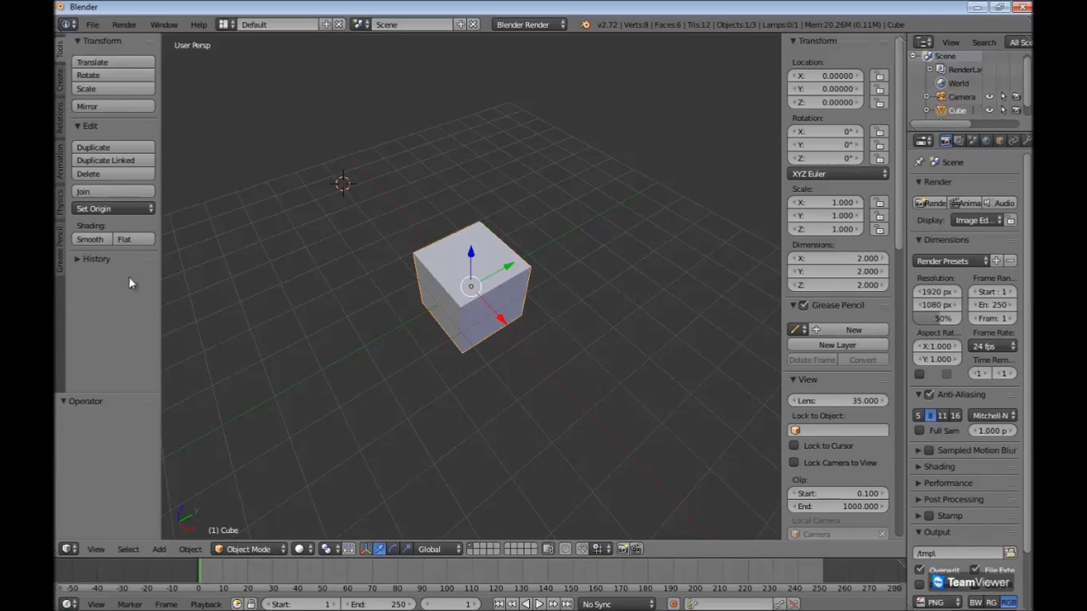
- Draw a large freehand grease pencil rectangle across the cube and inspect its plane relative to the 3D cursor from other angles
{"action": "left_click", "coordinate": [60, 263]}
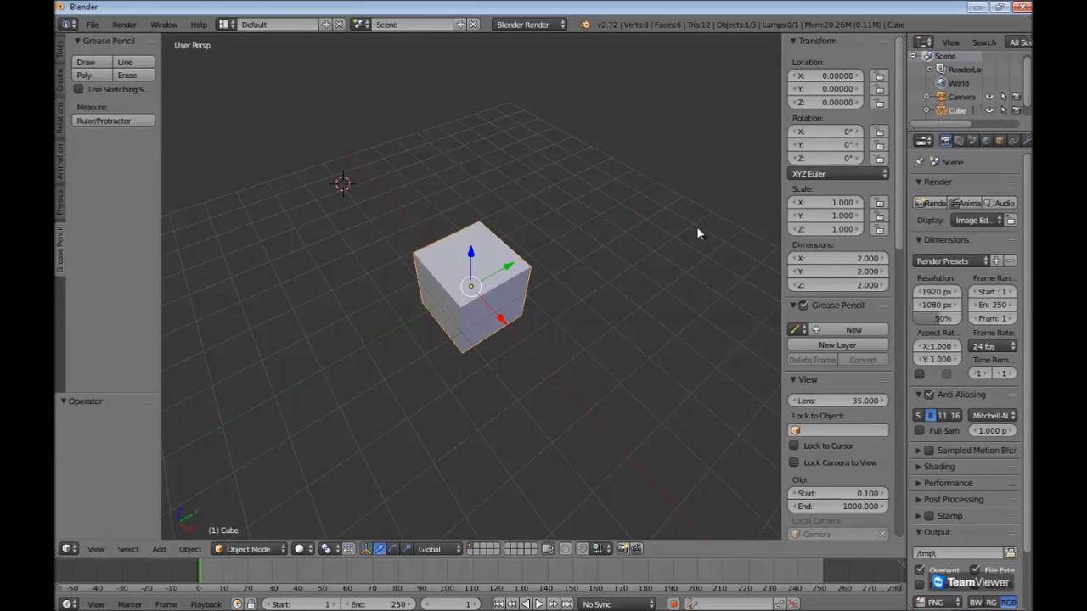
{"action": "mouse_move", "coordinate": [899, 224]}
{"action": "left_mouse_down"}
{"action": "mouse_move", "coordinate": [934, 437]}
{"action": "mouse_move", "coordinate": [935, 416]}
{"action": "mouse_move", "coordinate": [902, 418]}
{"action": "mouse_move", "coordinate": [900, 450]}
{"action": "mouse_move", "coordinate": [921, 231]}
{"action": "left_mouse_up"}
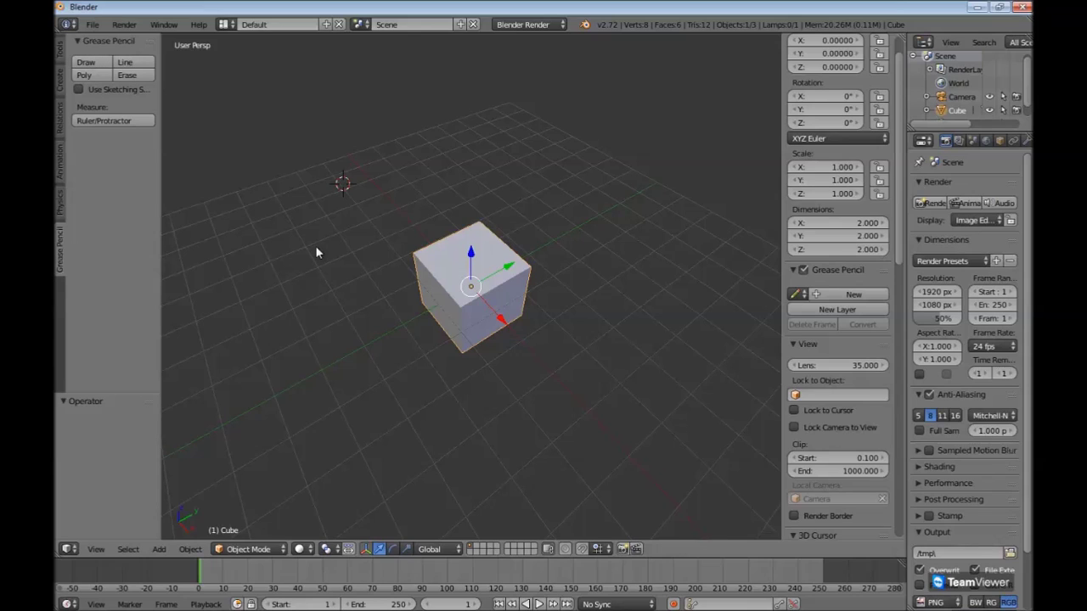
{"action": "key", "text": "d"}
{"action": "left_click", "coordinate": [316, 246]}
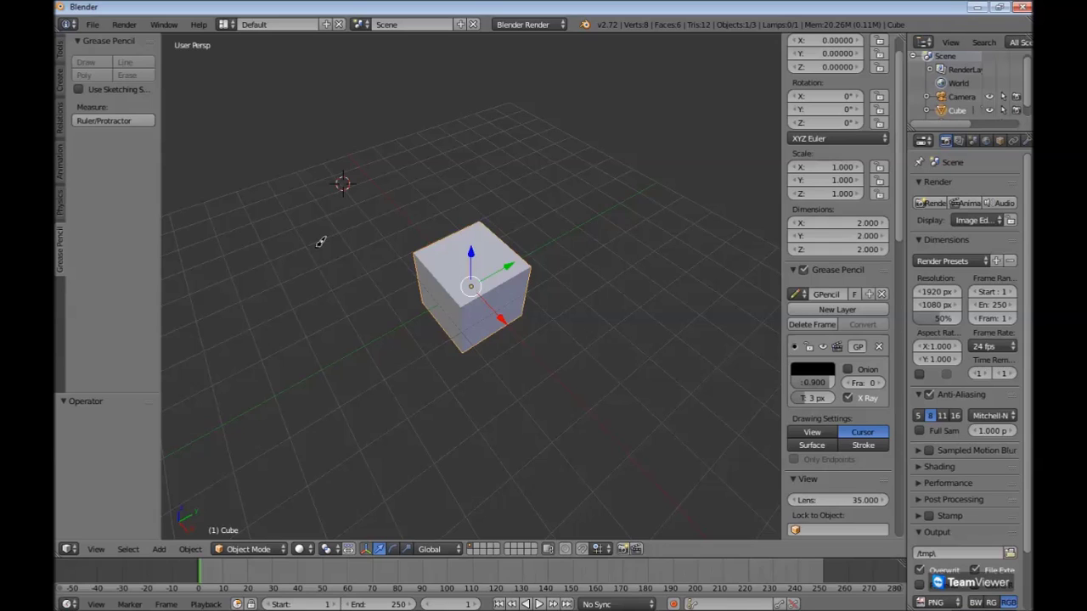
{"action": "mouse_move", "coordinate": [317, 246]}
{"action": "left_mouse_down"}
{"action": "mouse_move", "coordinate": [704, 246]}
{"action": "mouse_move", "coordinate": [706, 439]}
{"action": "mouse_move", "coordinate": [322, 438]}
{"action": "mouse_move", "coordinate": [308, 295]}
{"action": "mouse_move", "coordinate": [309, 243]}
{"action": "mouse_move", "coordinate": [324, 243]}
{"action": "left_mouse_up"}
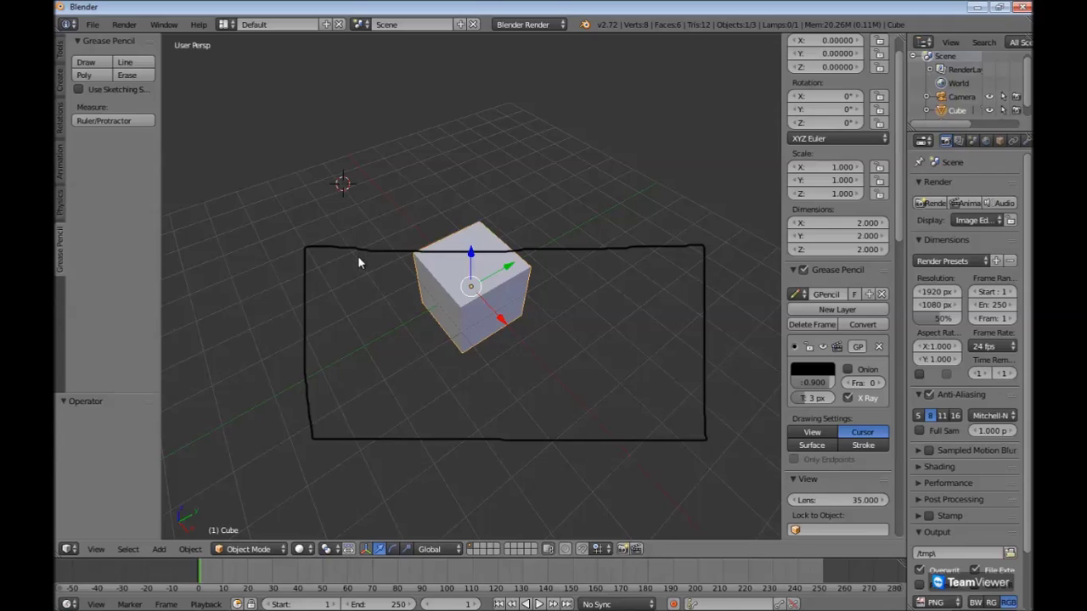
{"action": "mouse_move", "coordinate": [367, 283]}
{"action": "middle_mouse_down"}
{"action": "mouse_move", "coordinate": [364, 296]}
{"action": "mouse_move", "coordinate": [296, 332]}
{"action": "mouse_move", "coordinate": [214, 284]}
{"action": "mouse_move", "coordinate": [160, 226]}
{"action": "mouse_move", "coordinate": [755, 221]}
{"action": "mouse_move", "coordinate": [583, 225]}
{"action": "middle_mouse_up"}
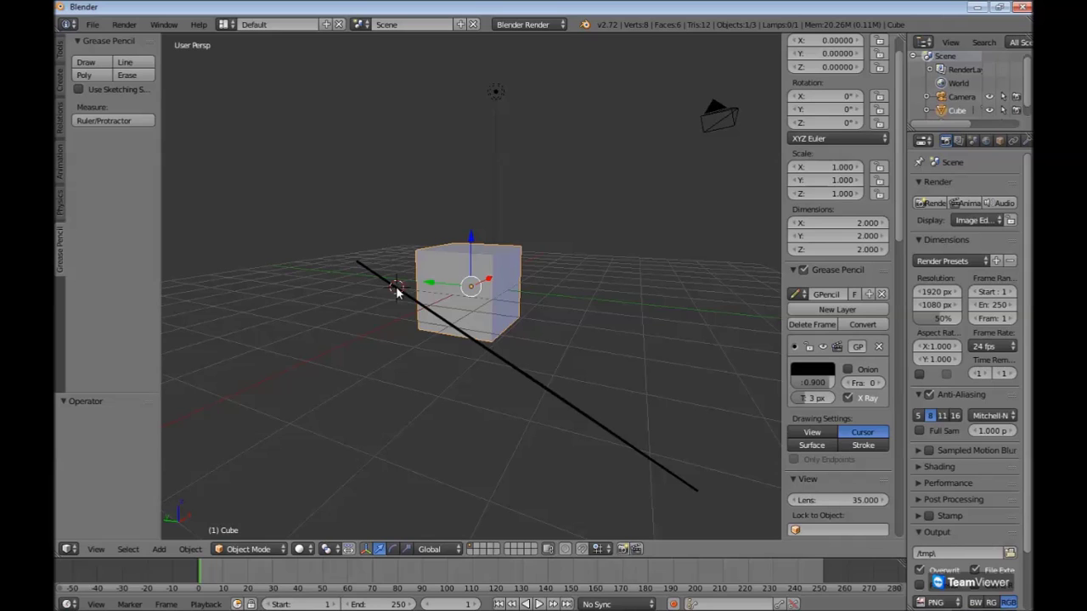
{"action": "mouse_move", "coordinate": [531, 359]}
{"action": "middle_mouse_down"}
{"action": "mouse_move", "coordinate": [487, 358]}
{"action": "mouse_move", "coordinate": [512, 359]}
{"action": "middle_mouse_up"}
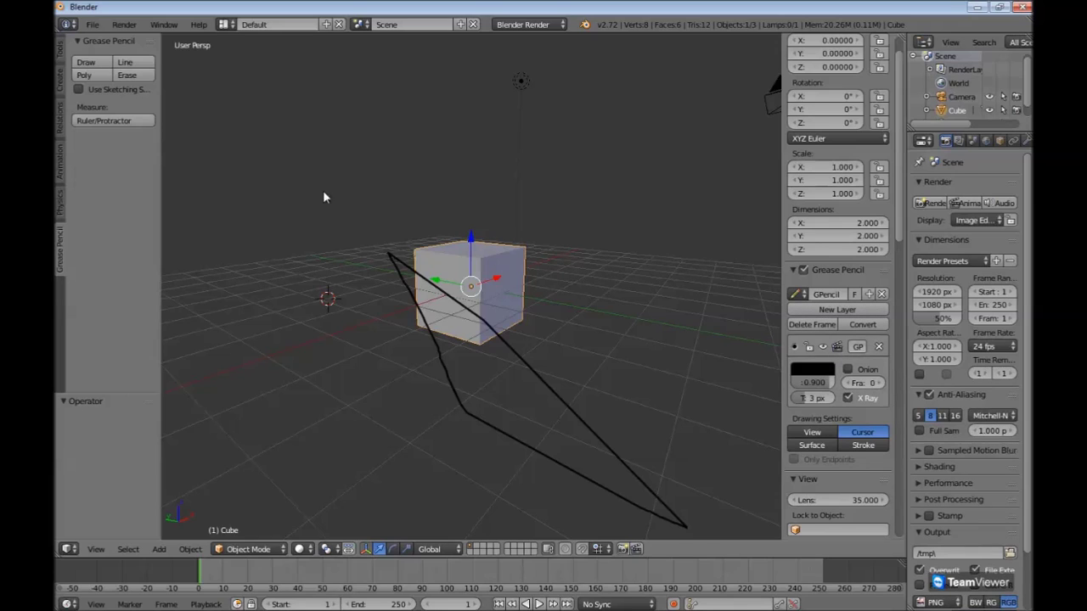
- Add a second grease pencil layer and set its stroke colour to red
{"action": "left_click", "coordinate": [836, 311]}
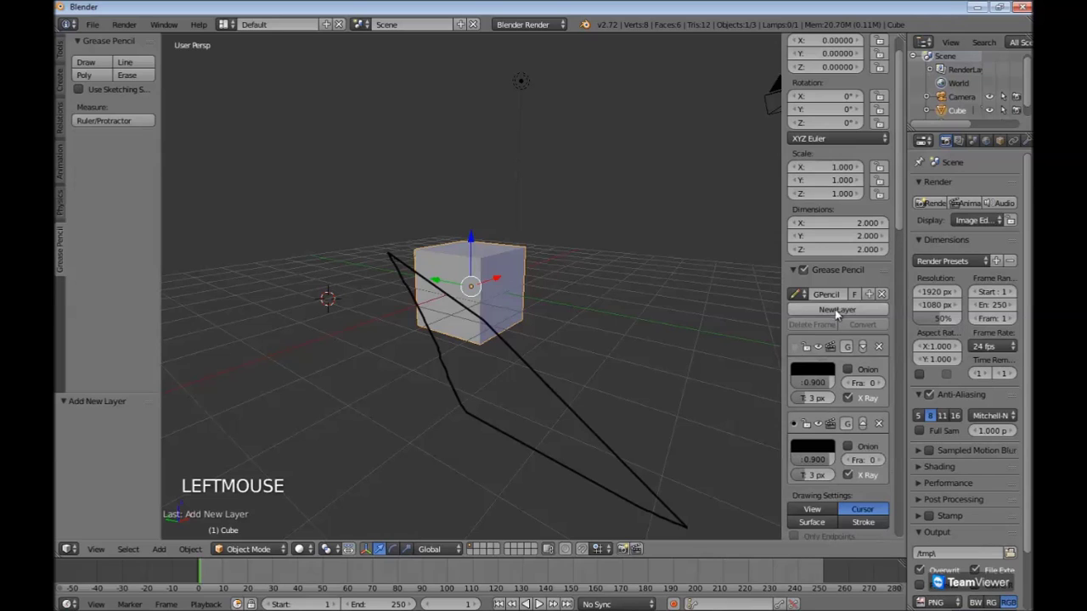
{"action": "left_click", "coordinate": [810, 374]}
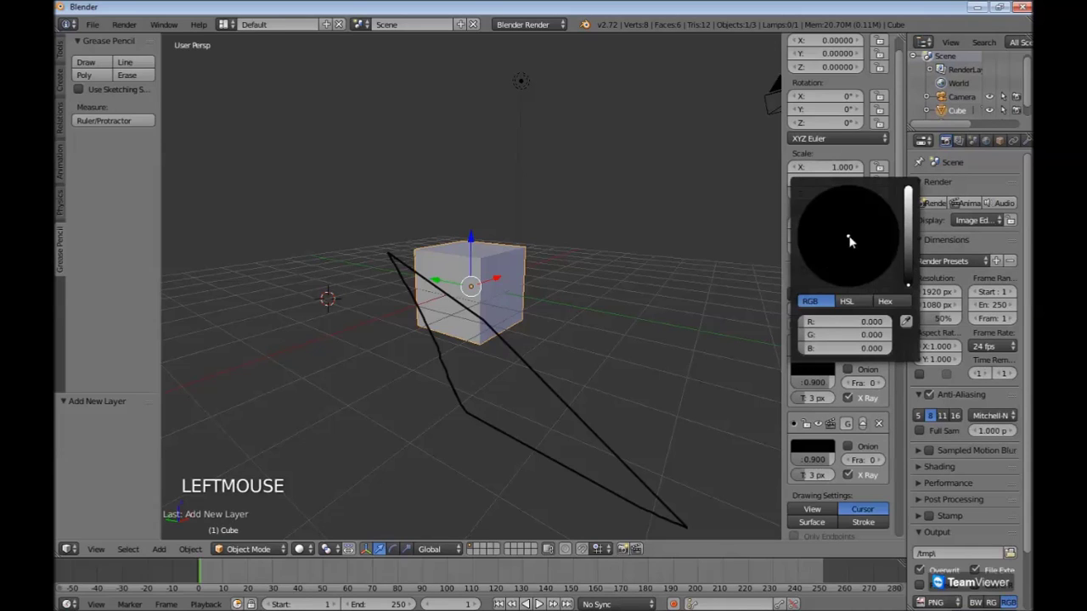
{"action": "mouse_move", "coordinate": [808, 323]}
{"action": "left_mouse_down"}
{"action": "mouse_move", "coordinate": [859, 322]}
{"action": "mouse_move", "coordinate": [800, 323]}
{"action": "left_mouse_up"}
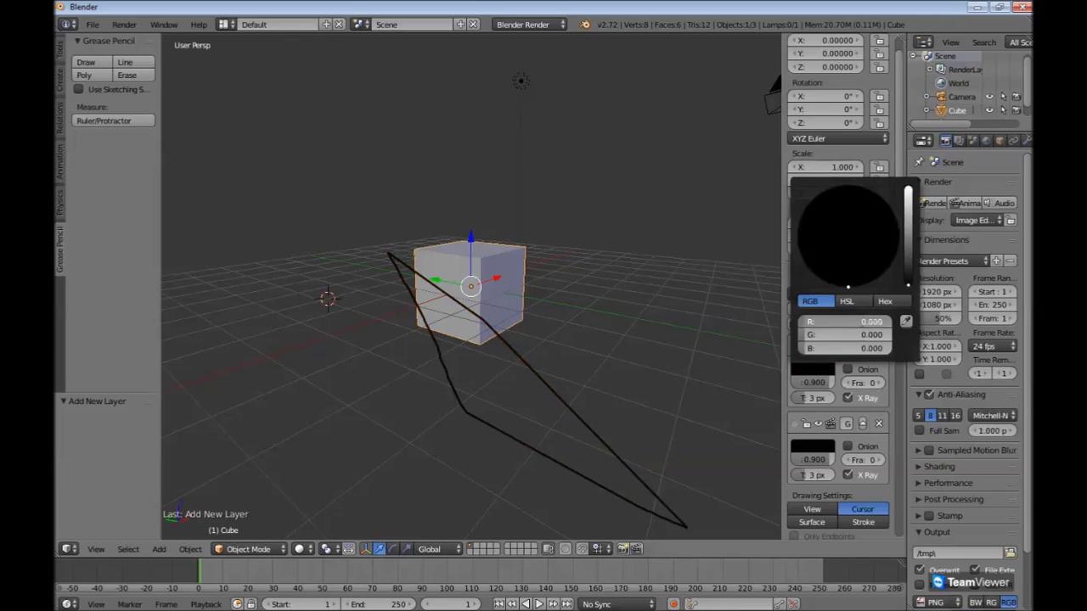
{"action": "left_click", "coordinate": [814, 447]}
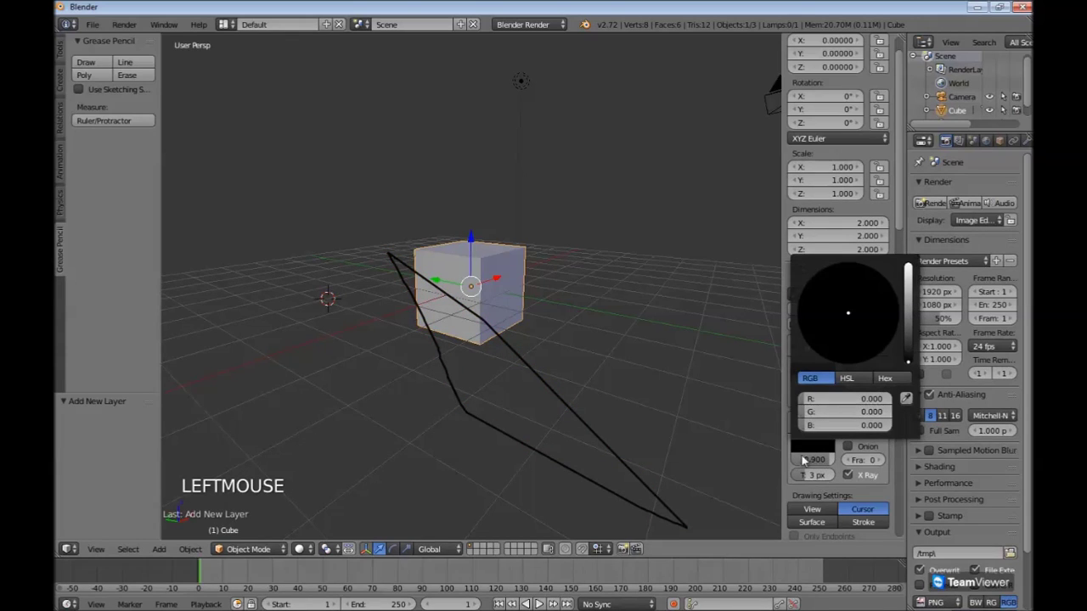
{"action": "left_click_drag", "start_coordinate": [812, 402], "coordinate": [868, 414]}
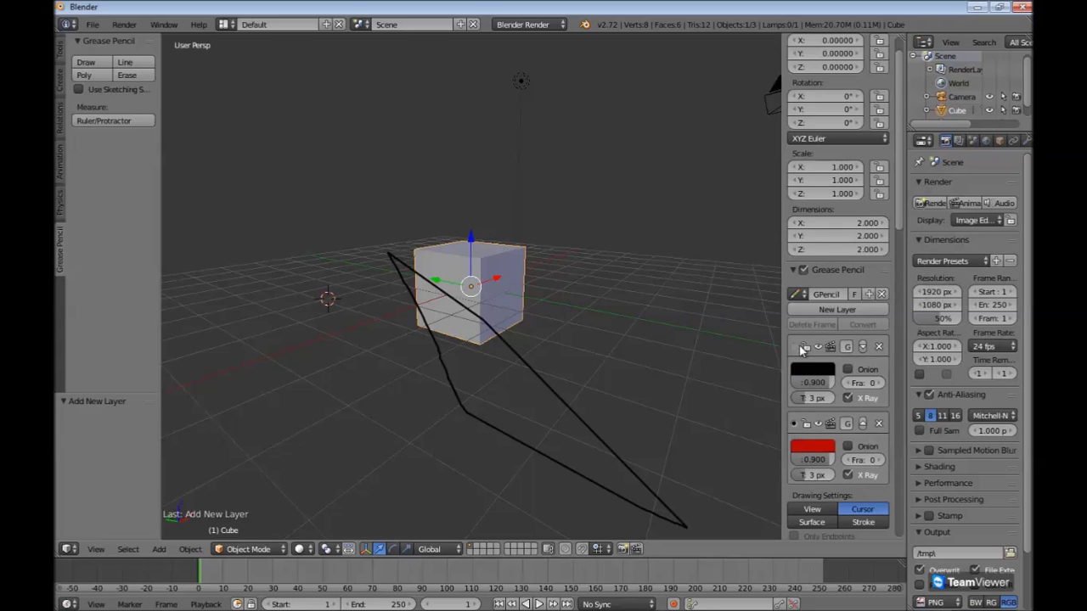
- Switch the active grease pencil layer between the black and red layers, leaving the red layer active
{"action": "left_click", "coordinate": [795, 351]}
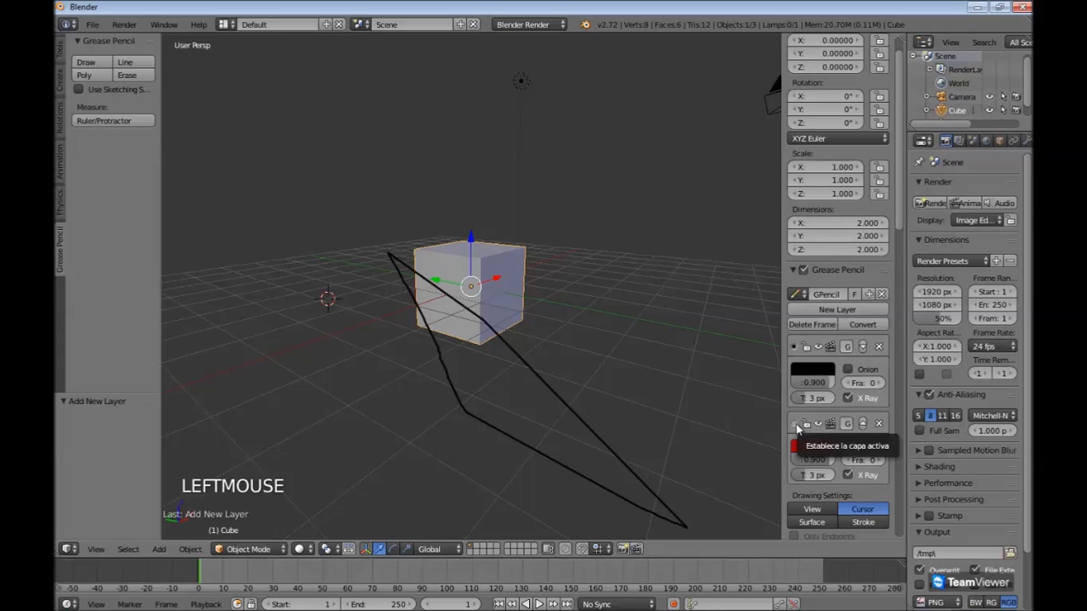
{"action": "left_click", "coordinate": [796, 431]}
{"action": "left_click", "coordinate": [795, 350]}
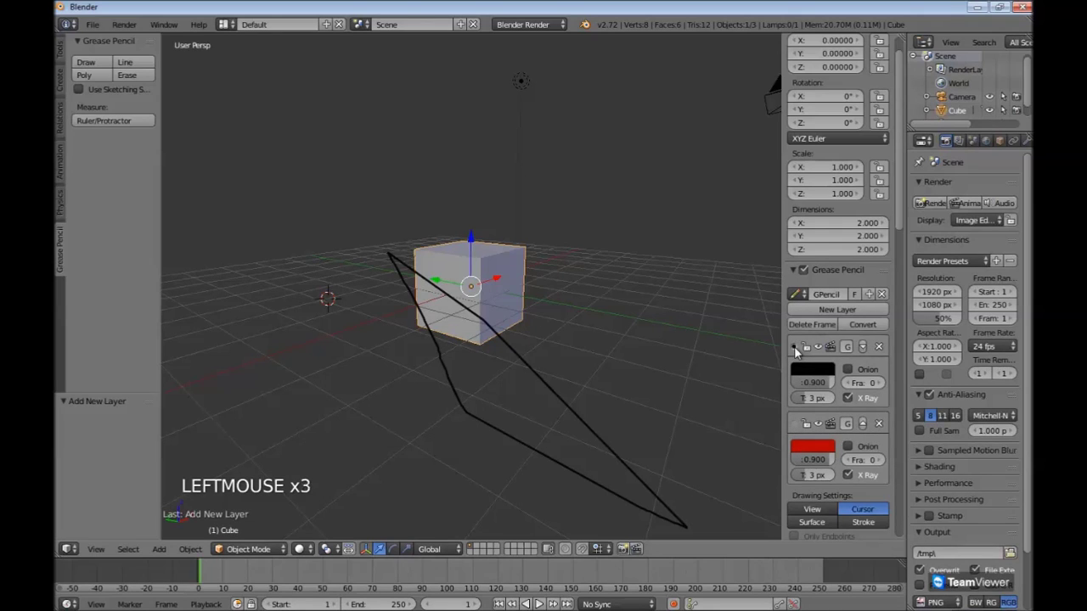
{"action": "left_click", "coordinate": [797, 429]}
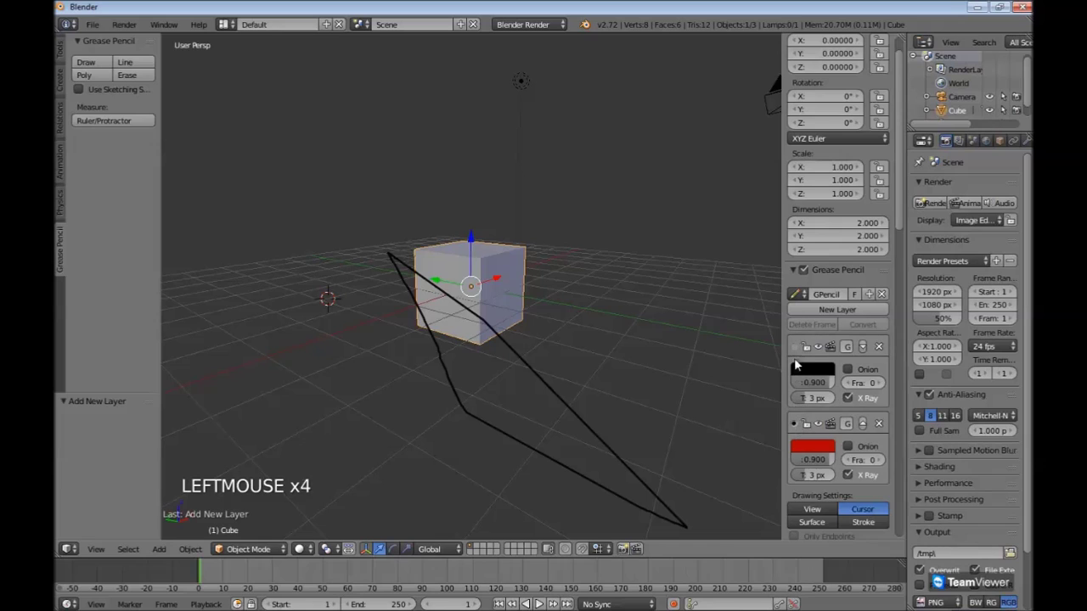
{"action": "left_click", "coordinate": [796, 349]}
{"action": "left_click", "coordinate": [808, 457]}
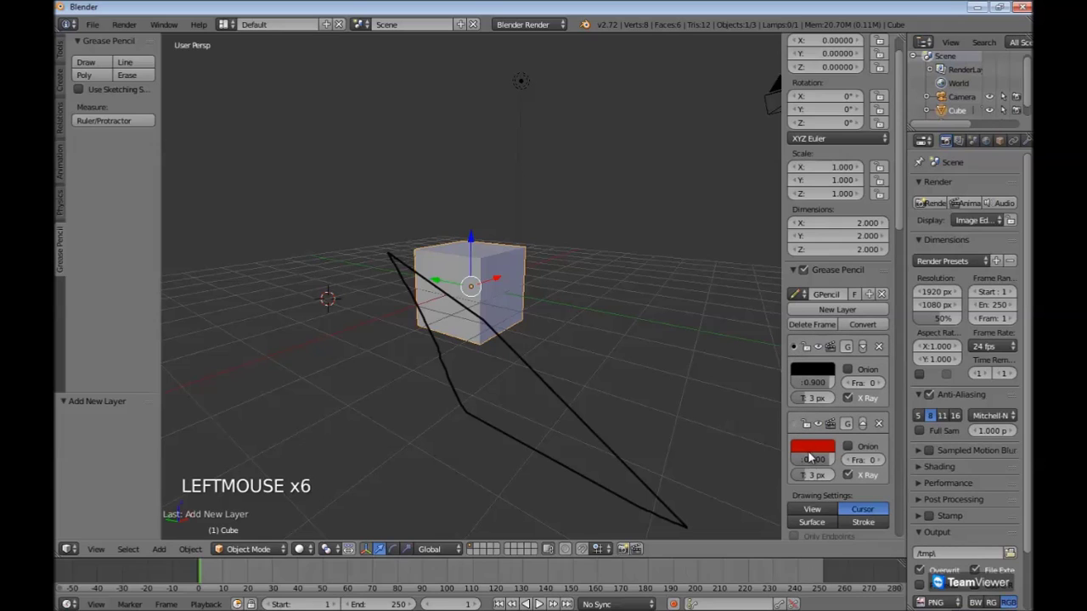
{"action": "left_click", "coordinate": [812, 450]}
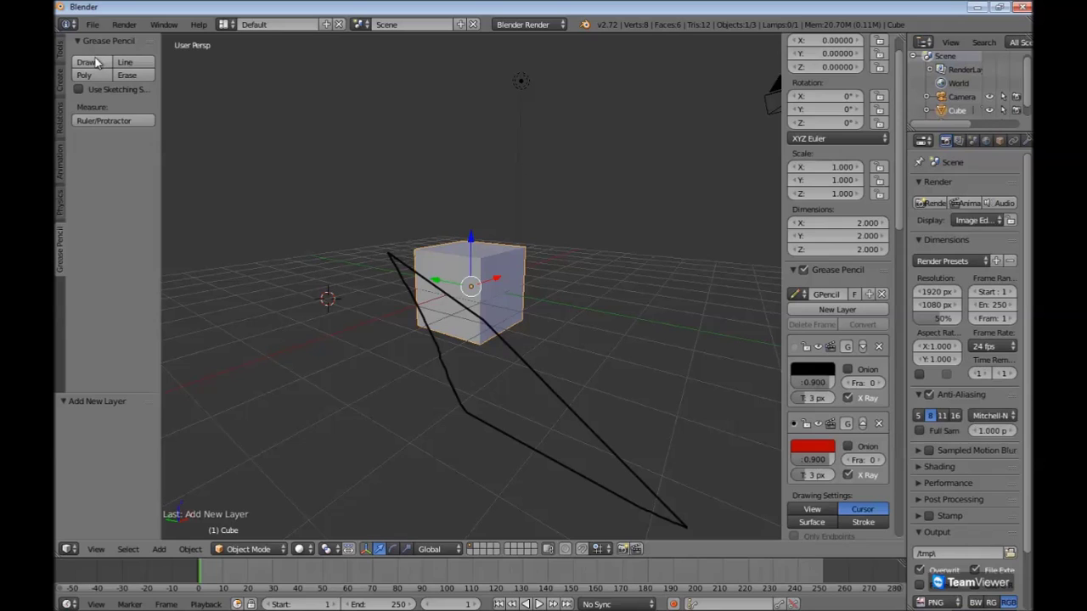
- Draw a closed straight-sided rectangle around the cube on the red layer with the grease pencil Poly tool
{"action": "key", "text": "ctrl"}
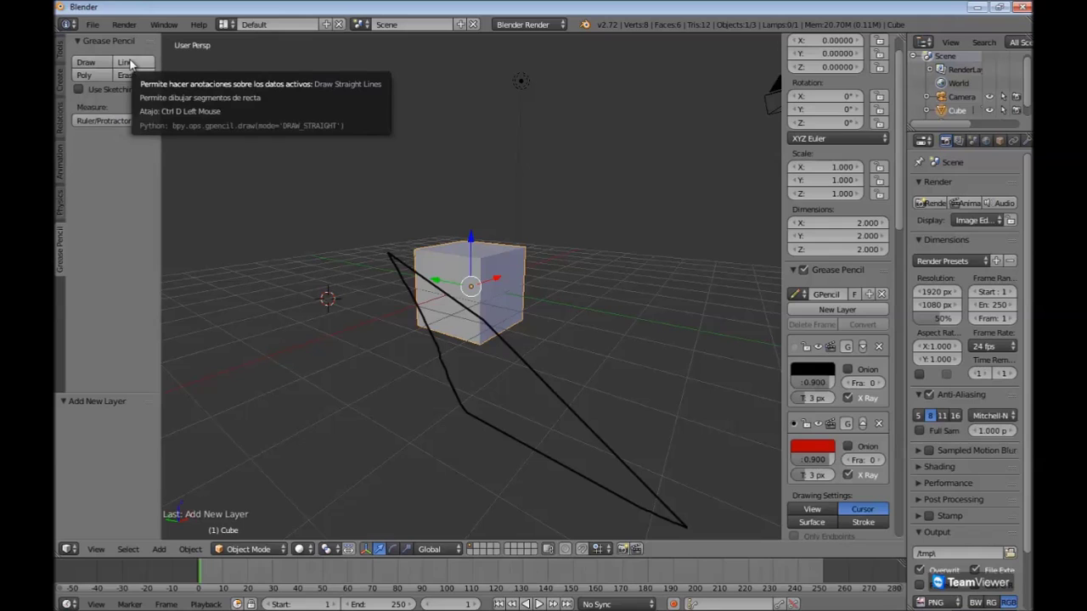
{"action": "left_click", "coordinate": [88, 79]}
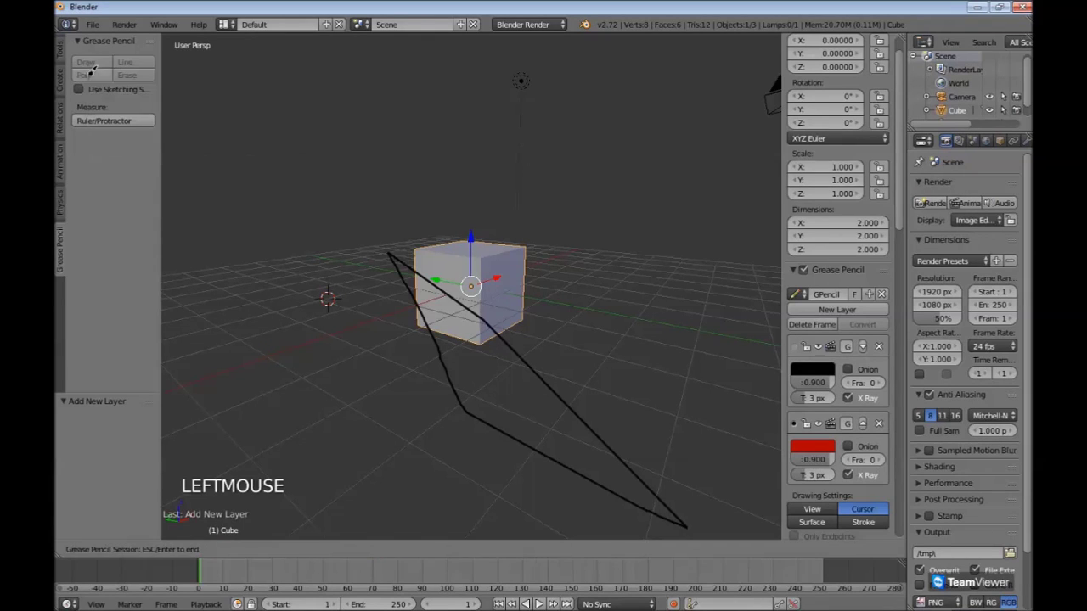
{"action": "left_click", "coordinate": [262, 160]}
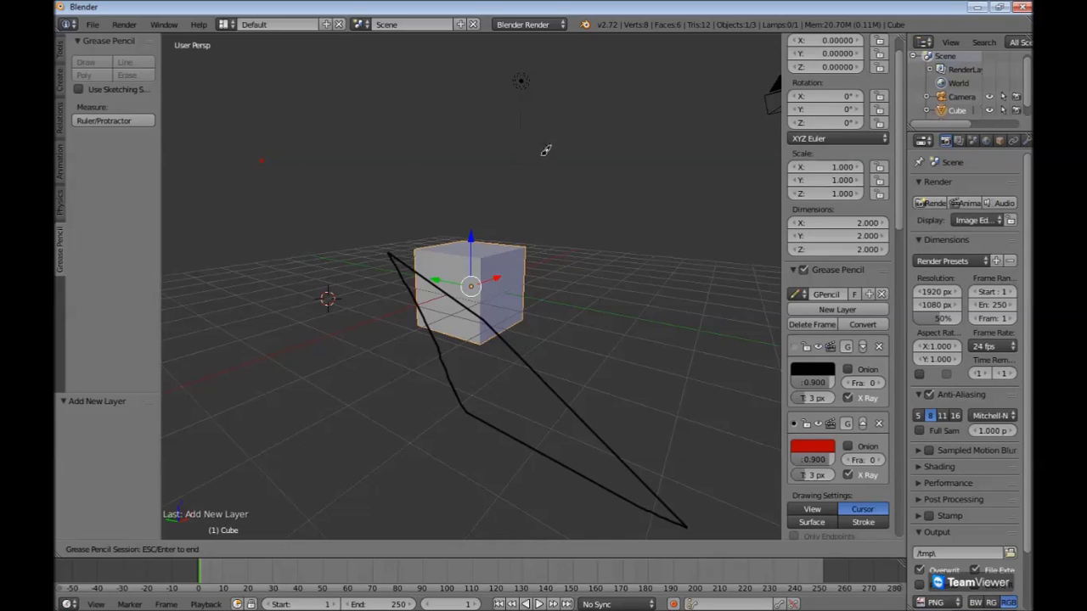
{"action": "left_click", "coordinate": [699, 157]}
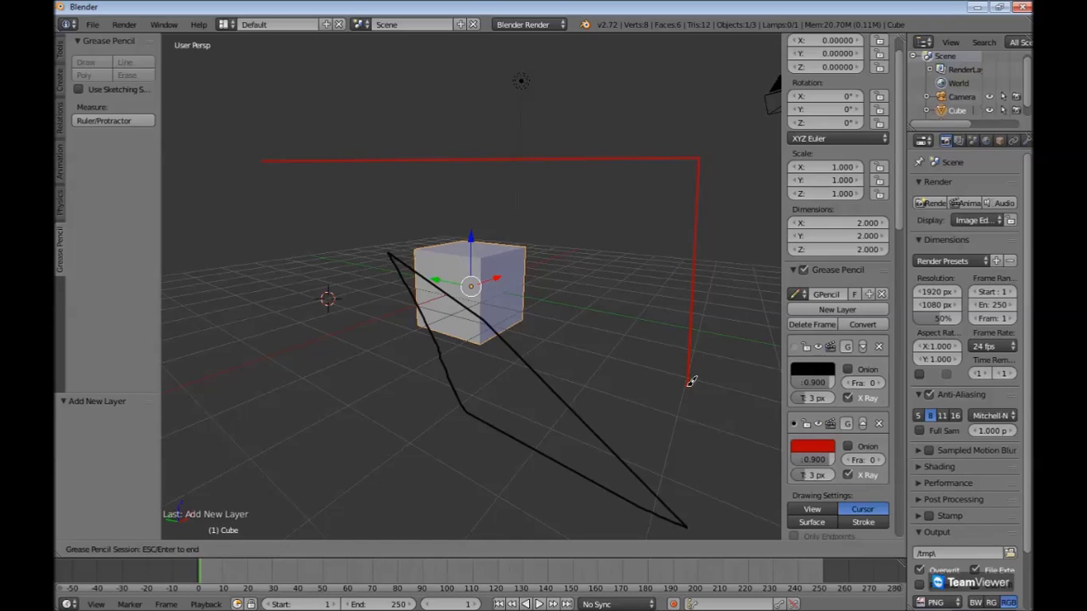
{"action": "right_click", "coordinate": [273, 387], "text": "ctrl"}
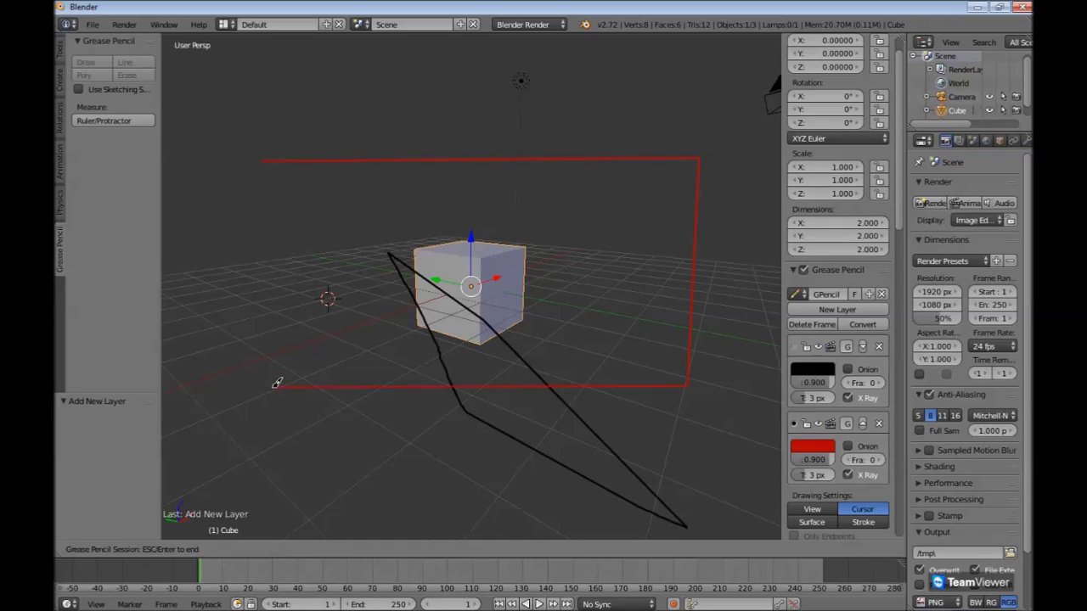
{"action": "right_click", "coordinate": [266, 158], "text": "ctrl"}
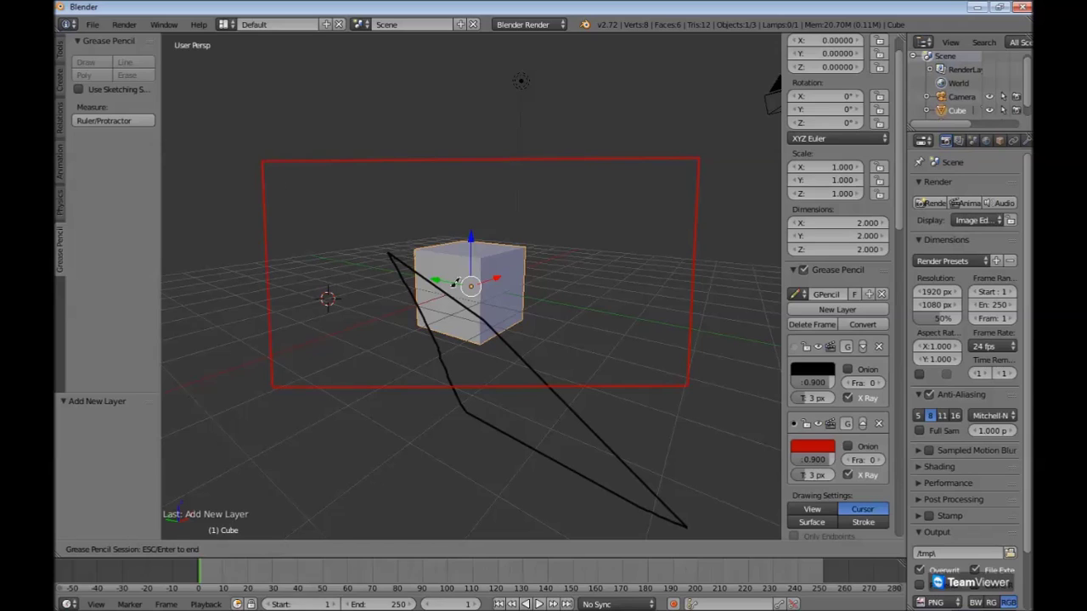
- End the Poly stroke with a diagonal segment across the cube and inspect the red rectangle's plane relative to the 3D cursor from other angles
{"action": "right_click", "coordinate": [577, 268], "text": "ctrl"}
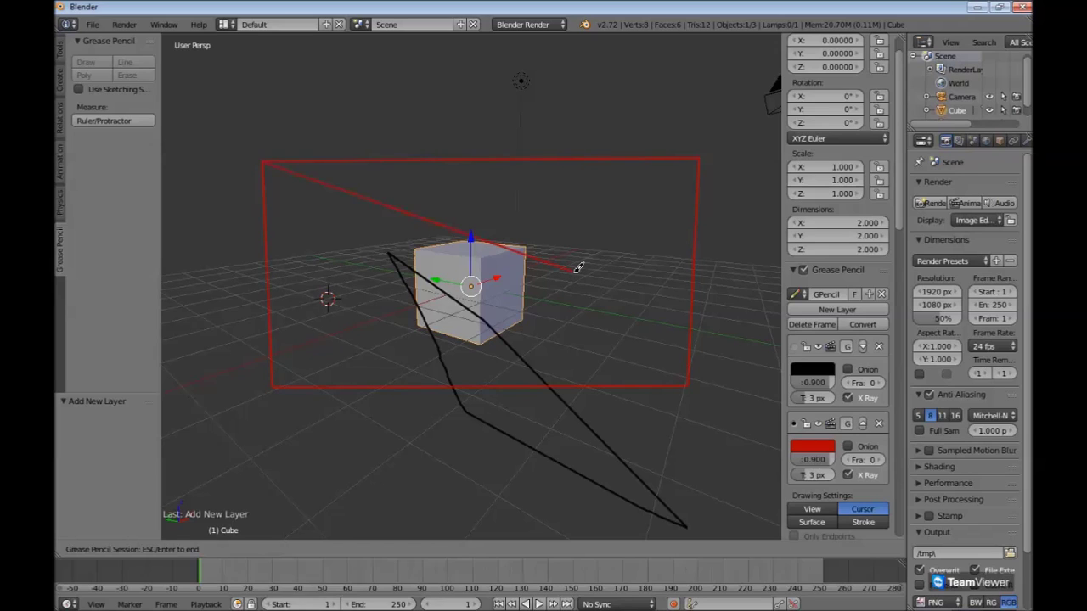
{"action": "key", "text": "Escape"}
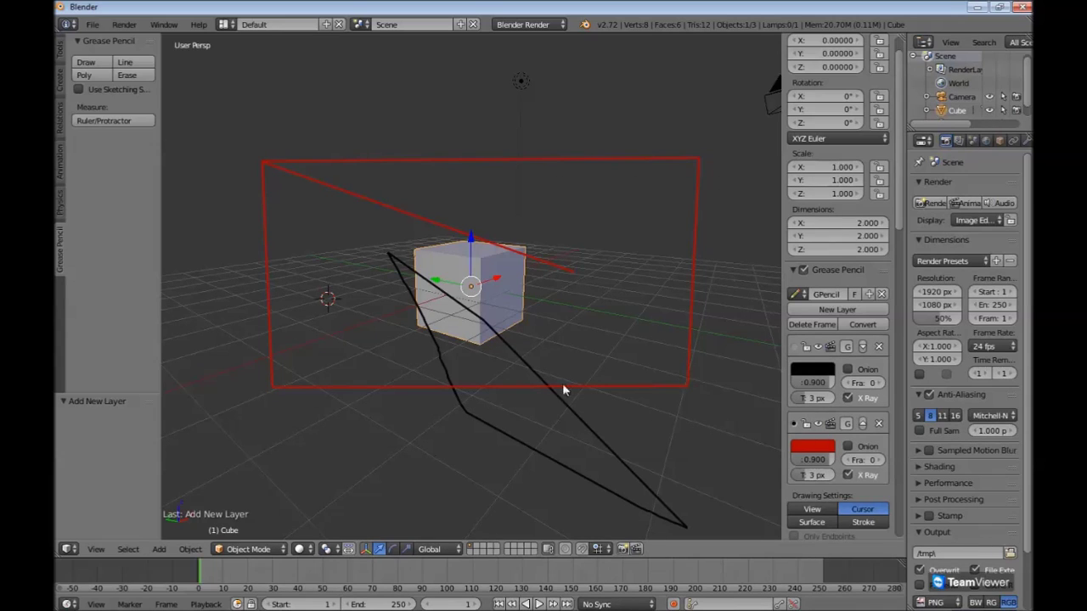
{"action": "mouse_move", "coordinate": [575, 322]}
{"action": "middle_mouse_down"}
{"action": "mouse_move", "coordinate": [507, 318]}
{"action": "mouse_move", "coordinate": [471, 331]}
{"action": "middle_mouse_up"}
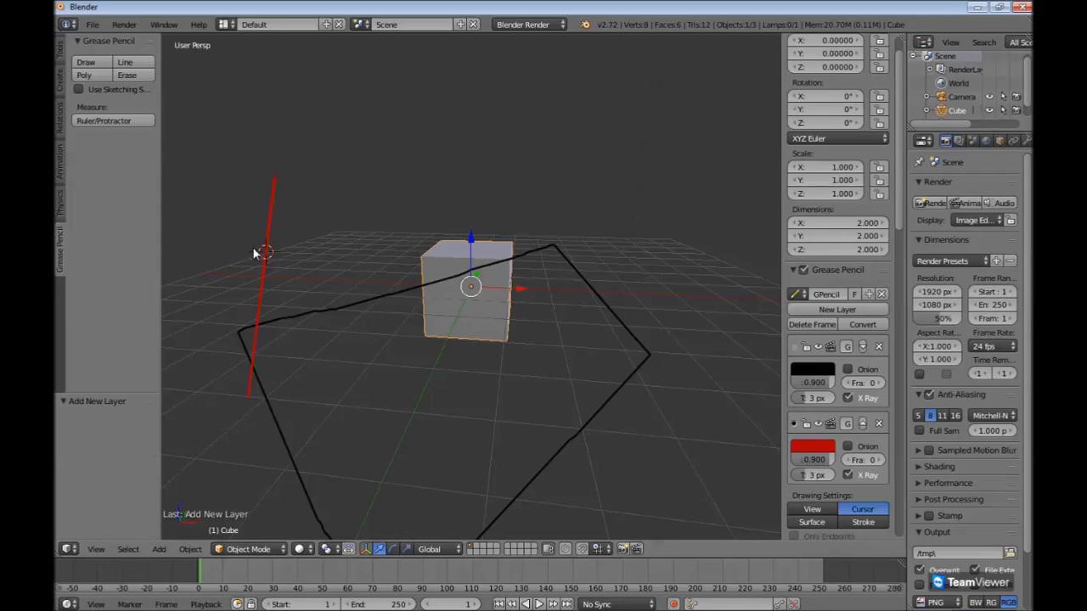
{"action": "mouse_move", "coordinate": [329, 270]}
{"action": "middle_mouse_down"}
{"action": "mouse_move", "coordinate": [639, 290]}
{"action": "mouse_move", "coordinate": [427, 279]}
{"action": "mouse_move", "coordinate": [378, 263]}
{"action": "mouse_move", "coordinate": [427, 284]}
{"action": "mouse_move", "coordinate": [520, 282]}
{"action": "mouse_move", "coordinate": [546, 293]}
{"action": "middle_mouse_up"}
{"action": "scroll", "coordinate": [633, 299], "scroll_direction": "down", "scroll_amount": 3}
{"action": "scroll", "coordinate": [686, 180], "scroll_direction": "down", "scroll_amount": 1}
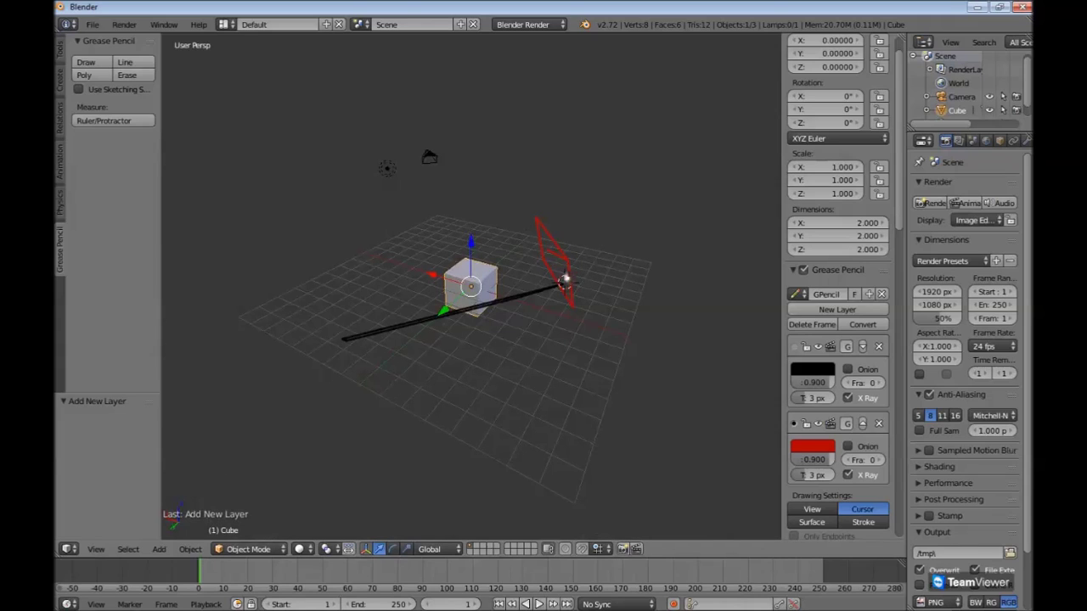
{"action": "scroll", "coordinate": [563, 259], "scroll_direction": "up", "scroll_amount": 2}
{"action": "middle_click_drag", "start_coordinate": [563, 259], "coordinate": [433, 241]}
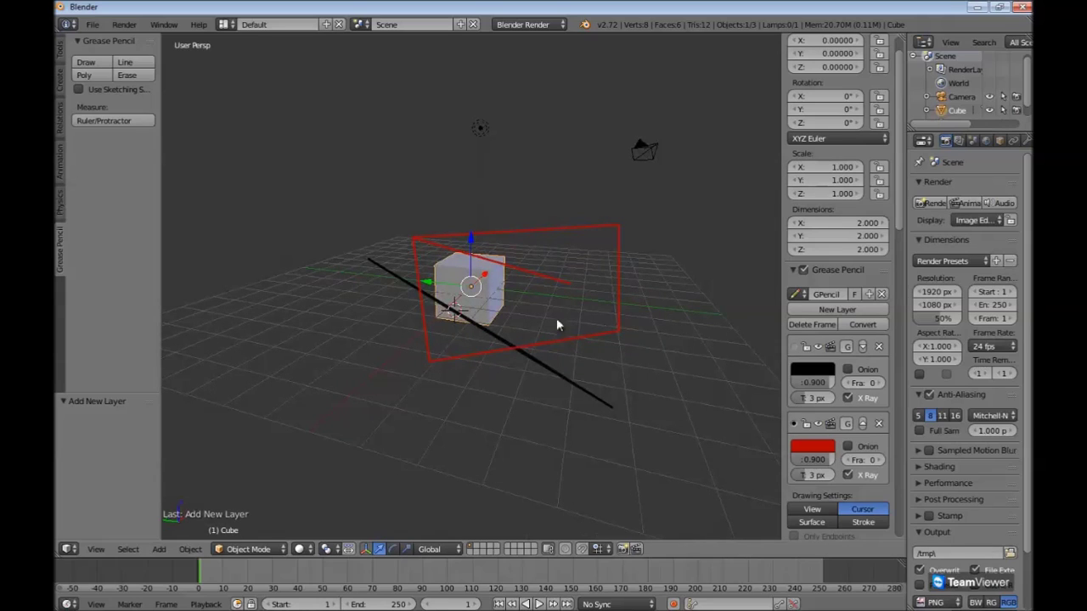
{"action": "middle_click_drag", "start_coordinate": [590, 324], "coordinate": [608, 326]}
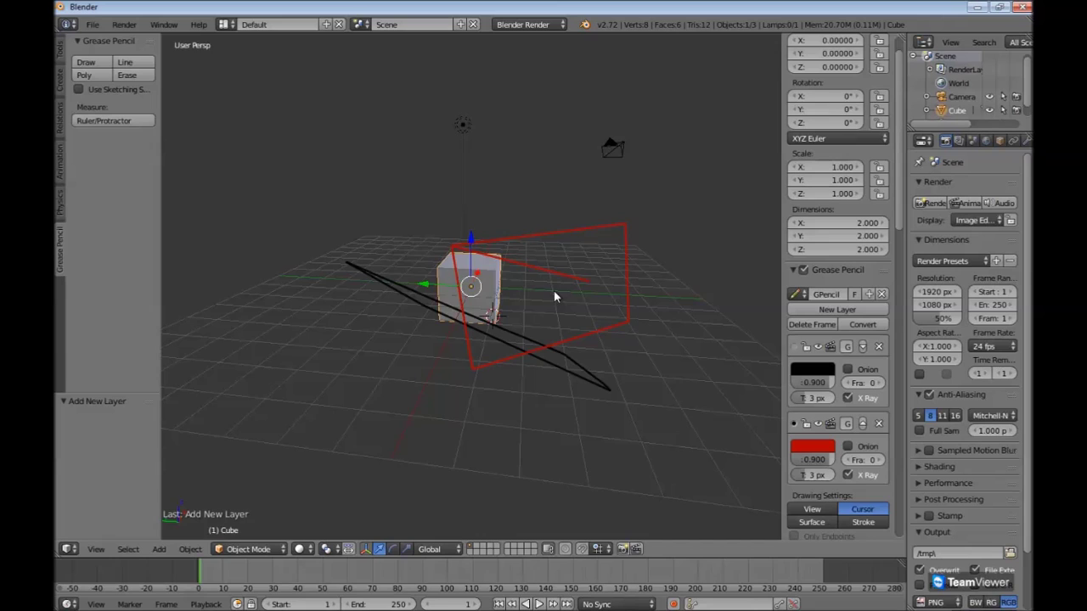
- In the camera view, place the 3D cursor at many points around the cube, finishing beside the red axis line within the camera frame
{"action": "key", "text": "KP_0"}
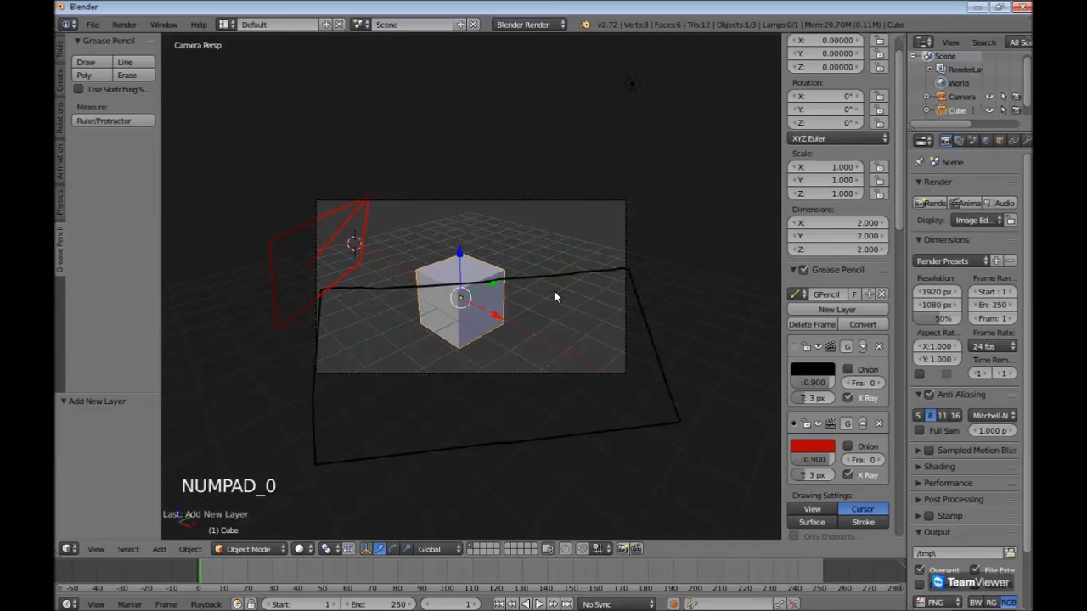
{"action": "scroll", "coordinate": [546, 252], "scroll_direction": "up", "scroll_amount": 2}
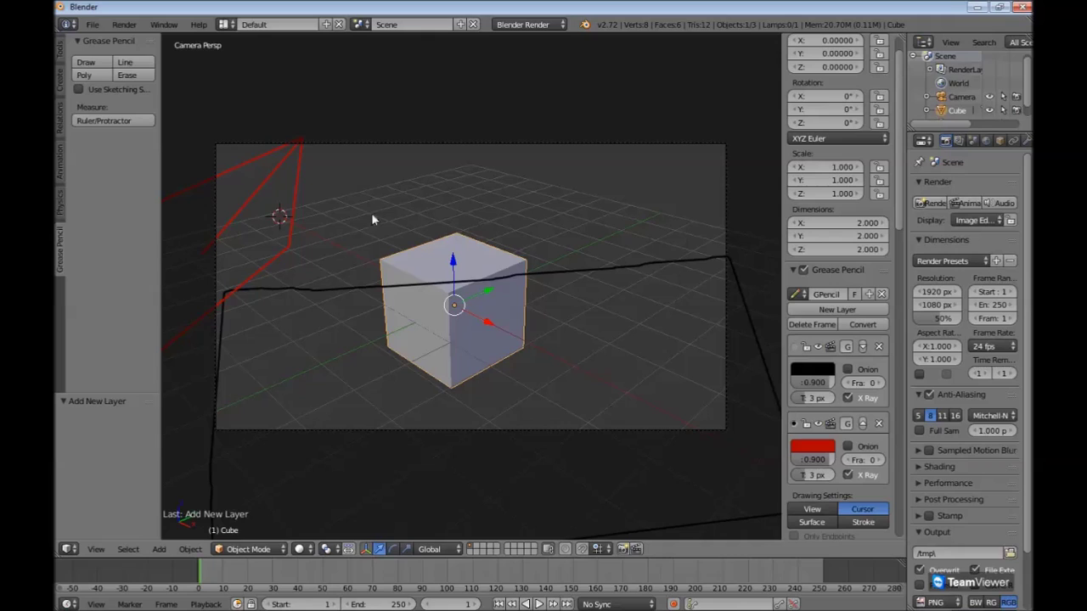
{"action": "double_click", "coordinate": [502, 182]}
{"action": "left_click", "coordinate": [594, 201]}
{"action": "left_click", "coordinate": [601, 301]}
{"action": "left_click", "coordinate": [344, 366]}
{"action": "left_click", "coordinate": [338, 200]}
{"action": "left_click", "coordinate": [584, 180]}
{"action": "left_click", "coordinate": [297, 282]}
{"action": "left_click", "coordinate": [275, 372]}
{"action": "left_click", "coordinate": [660, 393]}
{"action": "left_click", "coordinate": [643, 198]}
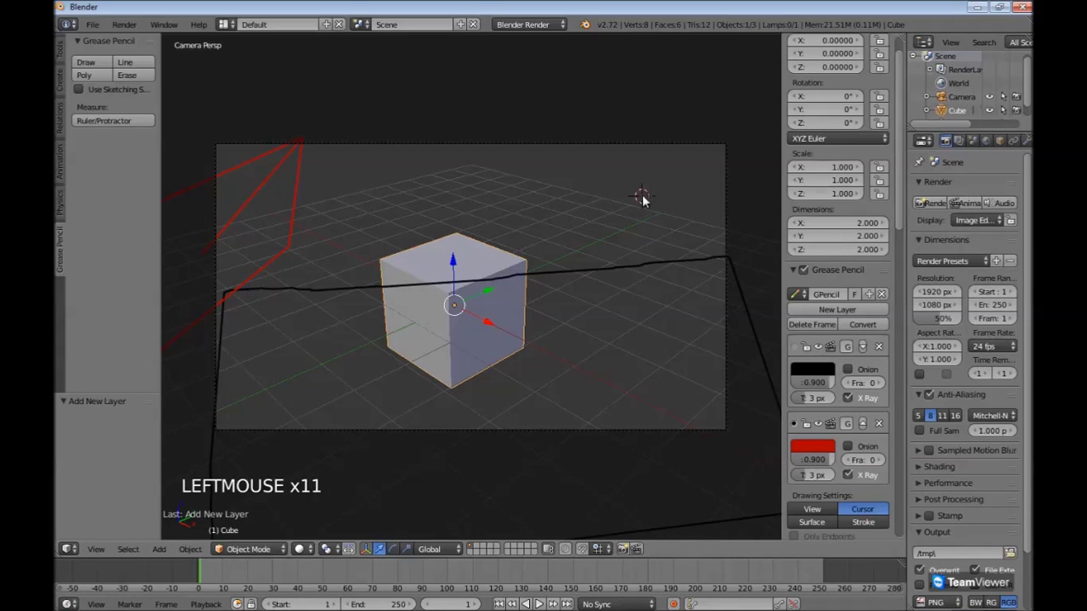
{"action": "left_click", "coordinate": [488, 181]}
{"action": "left_click", "coordinate": [341, 182]}
{"action": "left_click", "coordinate": [280, 222]}
{"action": "left_click", "coordinate": [279, 369]}
{"action": "left_click", "coordinate": [327, 183]}
{"action": "left_click", "coordinate": [438, 157]}
{"action": "left_click", "coordinate": [567, 179]}
{"action": "left_click", "coordinate": [688, 224]}
{"action": "left_click", "coordinate": [668, 346]}
{"action": "left_click", "coordinate": [586, 401]}
{"action": "left_click", "coordinate": [351, 394]}
{"action": "left_click", "coordinate": [289, 266]}
{"action": "left_click", "coordinate": [297, 206]}
{"action": "left_click", "coordinate": [346, 182]}
{"action": "left_click", "coordinate": [476, 175]}
{"action": "left_click", "coordinate": [267, 358]}
{"action": "double_click", "coordinate": [340, 184]}
{"action": "left_click", "coordinate": [471, 166]}
{"action": "left_click", "coordinate": [675, 201]}
{"action": "left_click", "coordinate": [656, 312]}
{"action": "left_click", "coordinate": [616, 374]}
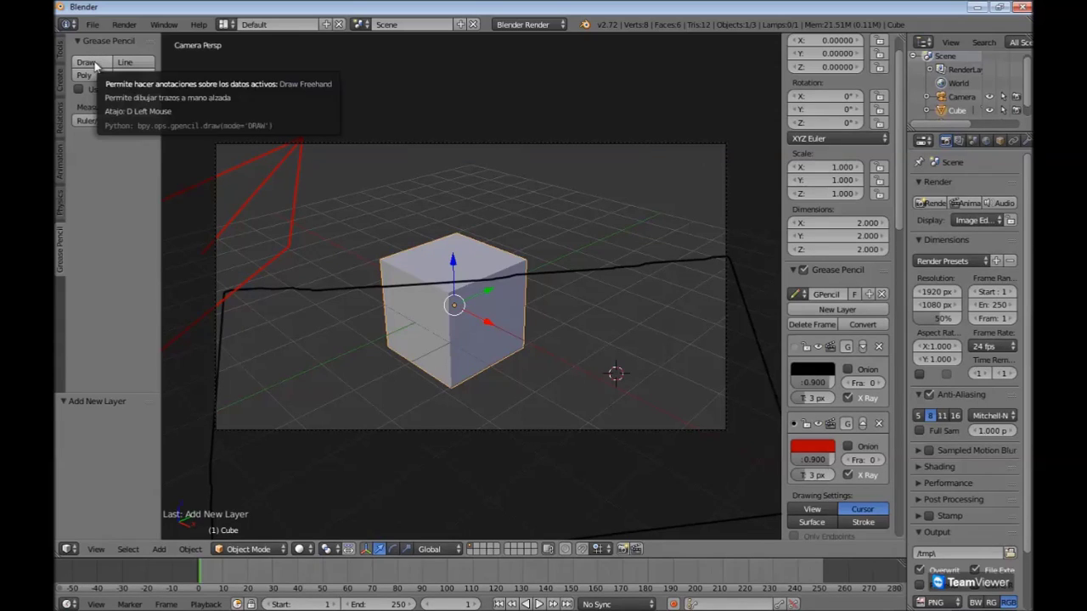
- Make the black layer active and draw a freehand grease pencil rectangle along the inside of the camera frame
{"action": "left_click", "coordinate": [795, 346]}
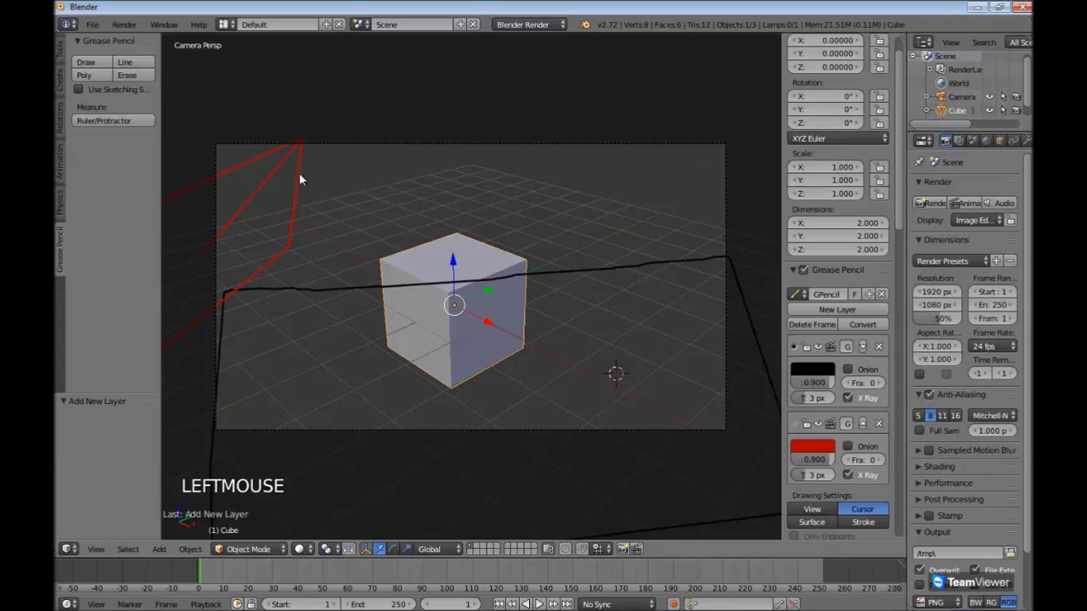
{"action": "left_click", "coordinate": [93, 63]}
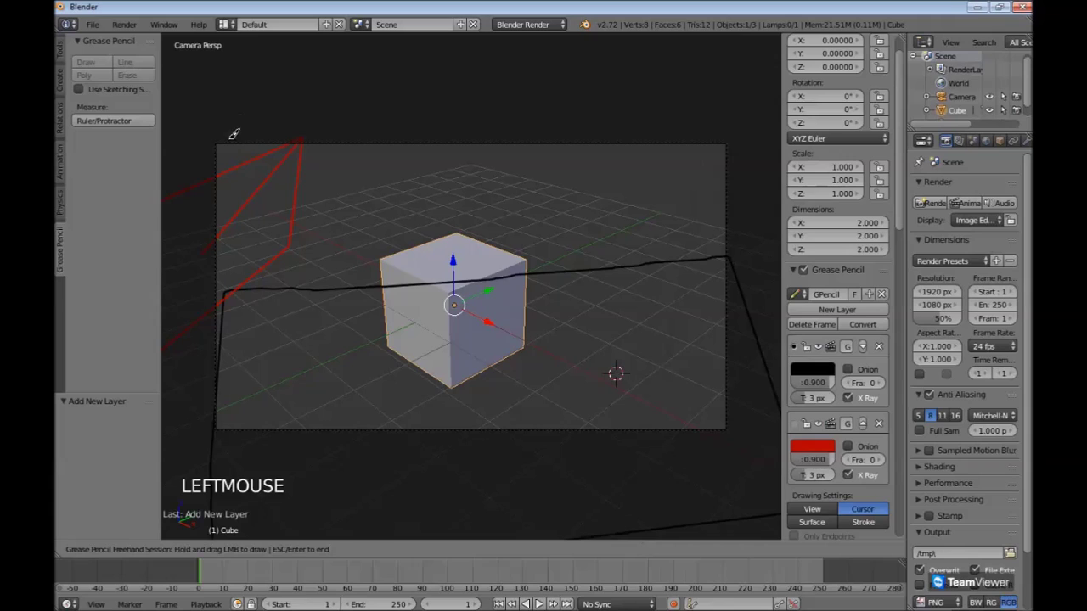
{"action": "mouse_move", "coordinate": [224, 143]}
{"action": "left_mouse_down"}
{"action": "mouse_move", "coordinate": [722, 142]}
{"action": "mouse_move", "coordinate": [718, 421]}
{"action": "mouse_move", "coordinate": [225, 421]}
{"action": "mouse_move", "coordinate": [233, 196]}
{"action": "left_mouse_up"}
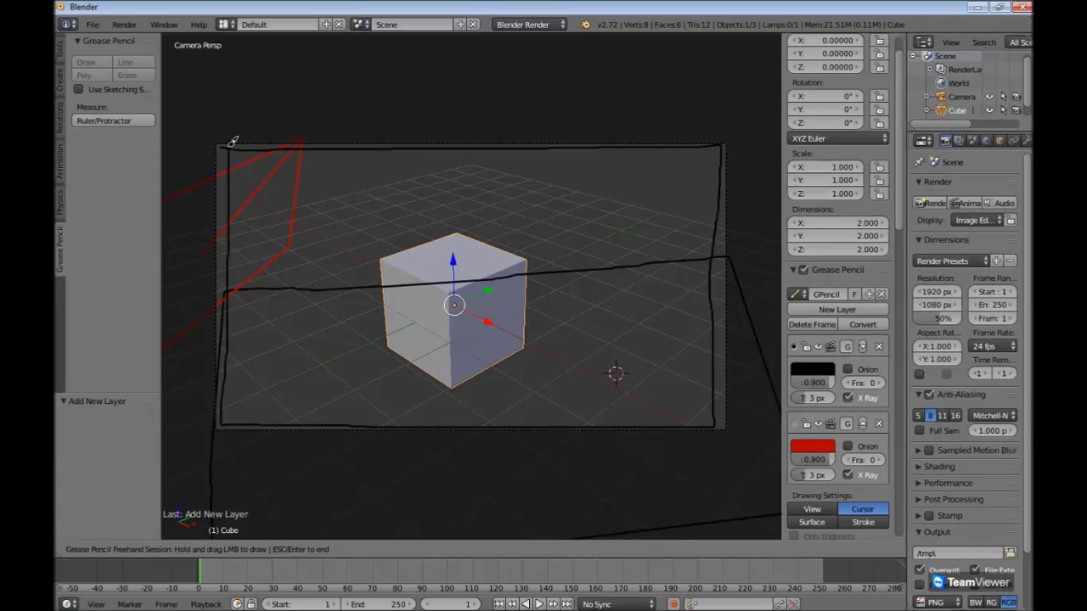
{"action": "key", "text": "Escape"}
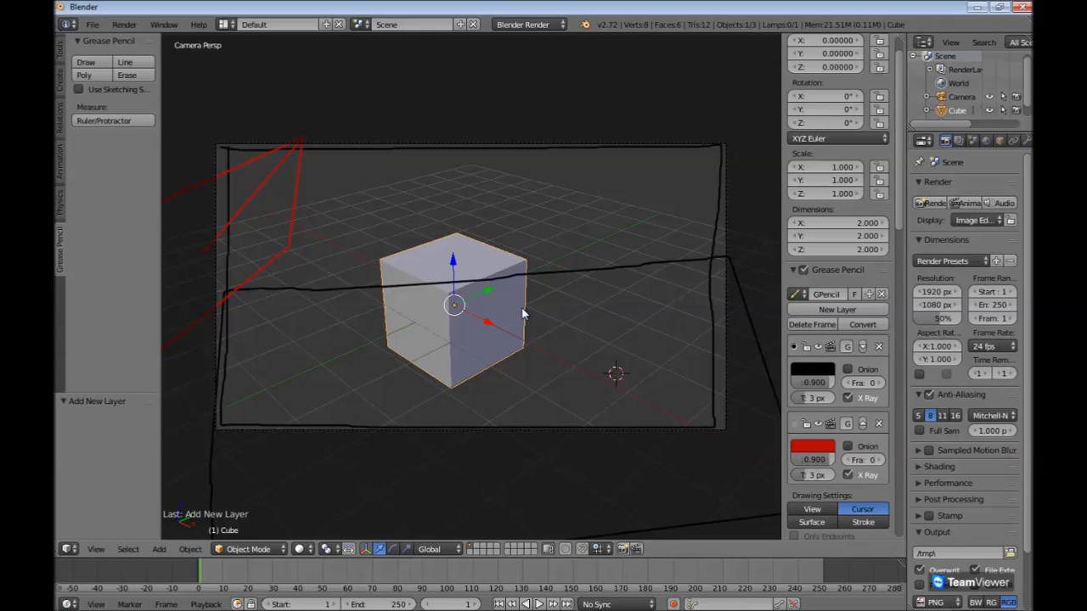
- Compare the camera view with orbited perspective views to examine where the new black rectangle lies relative to the 3D cursor
{"action": "key", "text": "KP_0"}
{"action": "scroll", "coordinate": [571, 270], "scroll_direction": "down", "scroll_amount": 2}
{"action": "mouse_move", "coordinate": [572, 270]}
{"action": "middle_mouse_down"}
{"action": "mouse_move", "coordinate": [571, 293]}
{"action": "mouse_move", "coordinate": [530, 304]}
{"action": "mouse_move", "coordinate": [667, 219]}
{"action": "middle_mouse_up"}
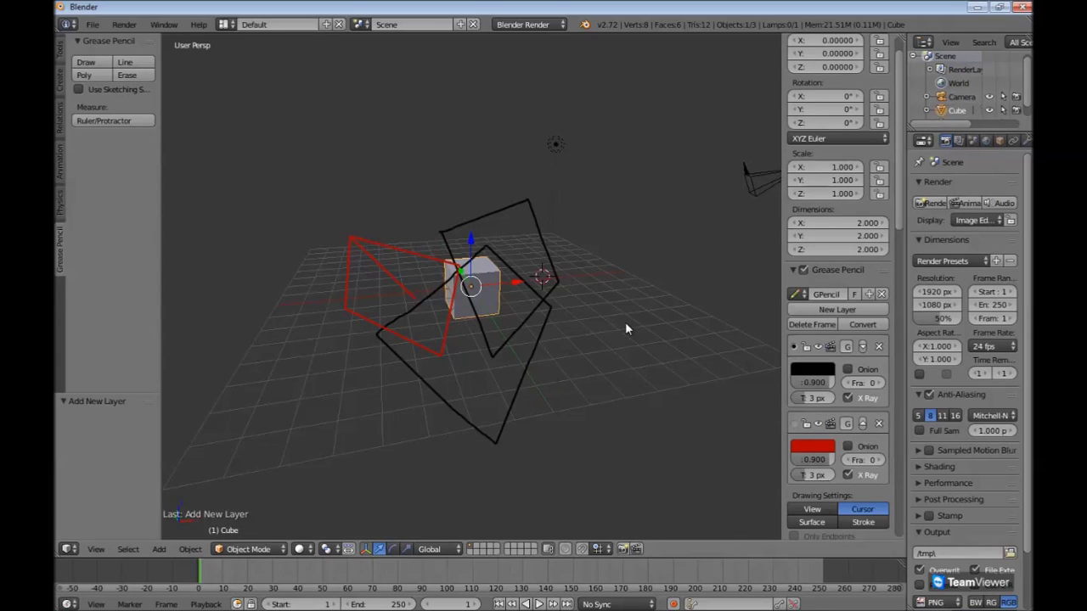
{"action": "key", "text": "KP_0"}
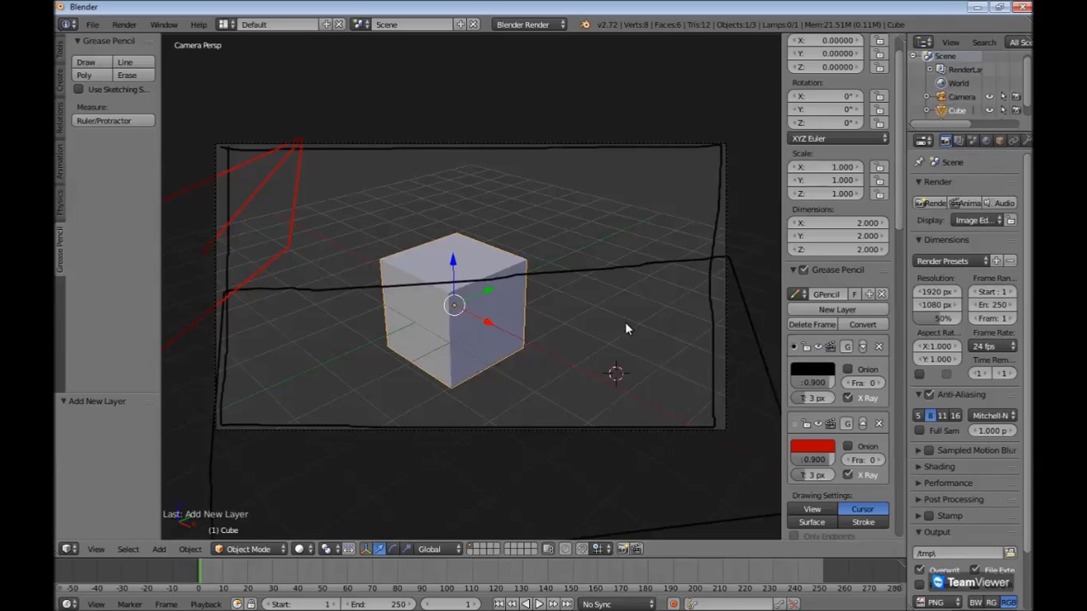
{"action": "key", "text": "KP_0"}
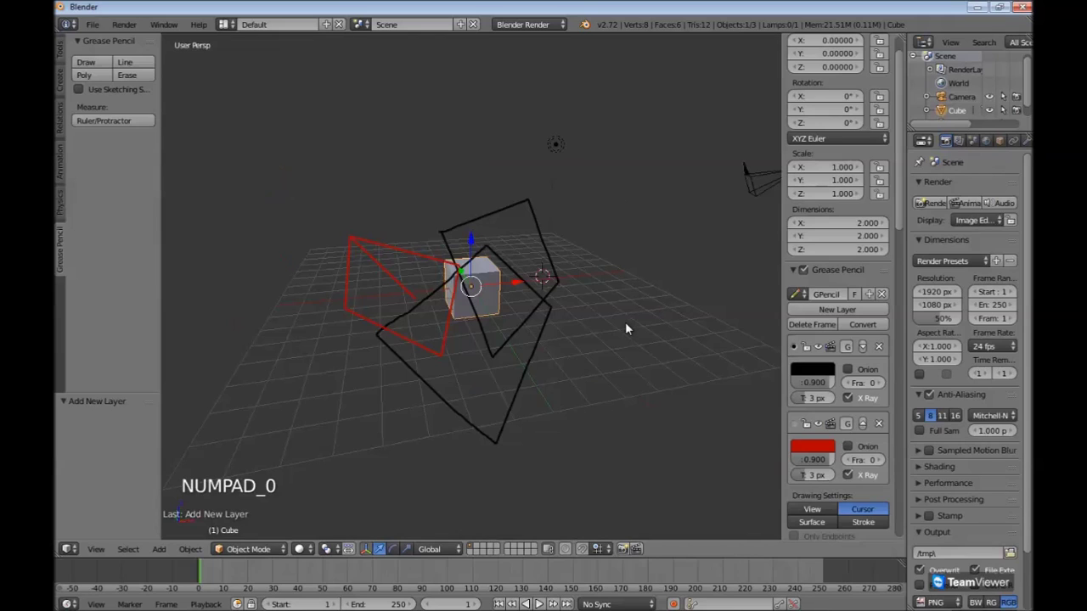
{"action": "middle_click_drag", "start_coordinate": [575, 349], "coordinate": [618, 332]}
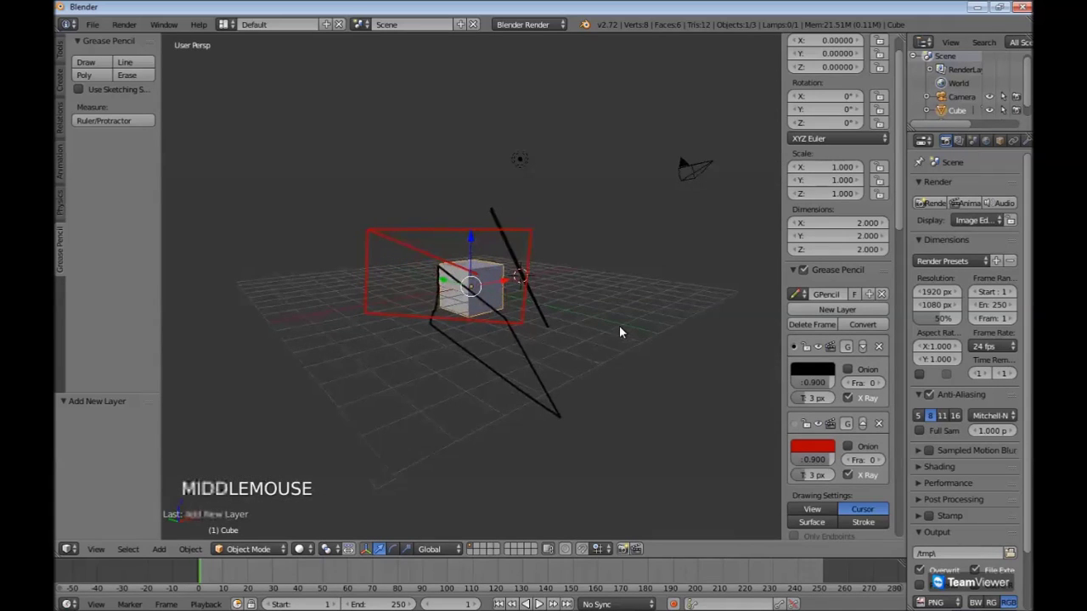
{"action": "scroll", "coordinate": [619, 327], "scroll_direction": "up", "scroll_amount": 3}
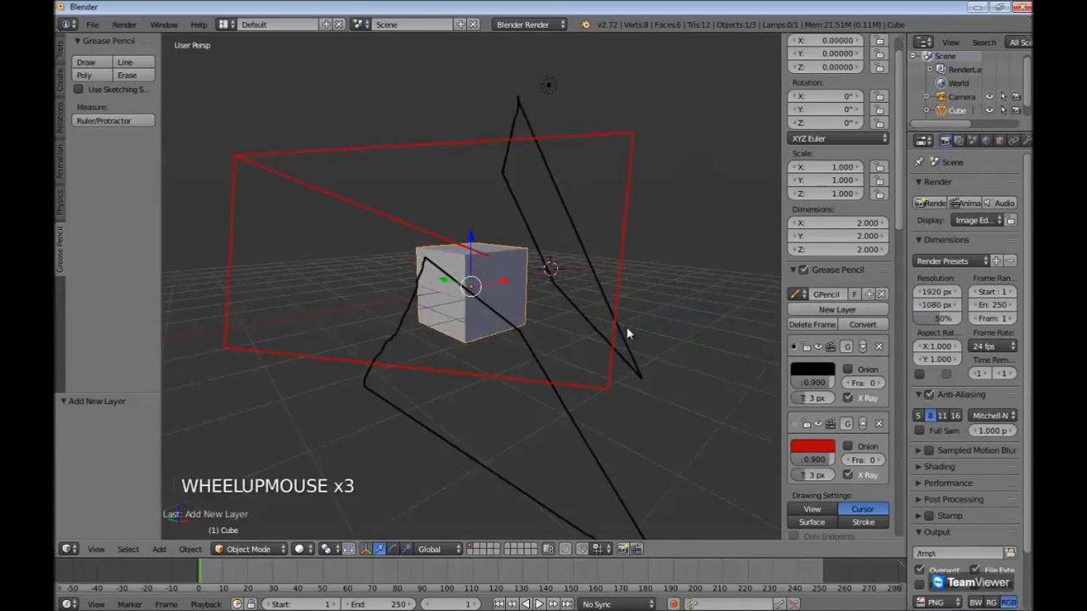
{"action": "middle_click_drag", "start_coordinate": [627, 327], "coordinate": [617, 332]}
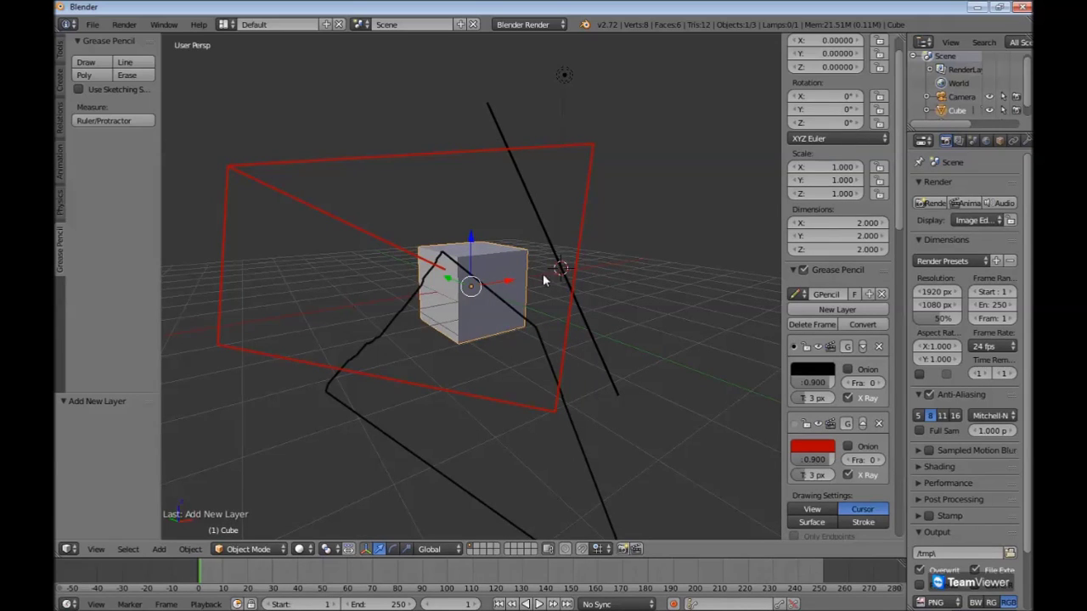
- Place the 3D cursor in the space between the cube and the camera
{"action": "left_click", "coordinate": [649, 237]}
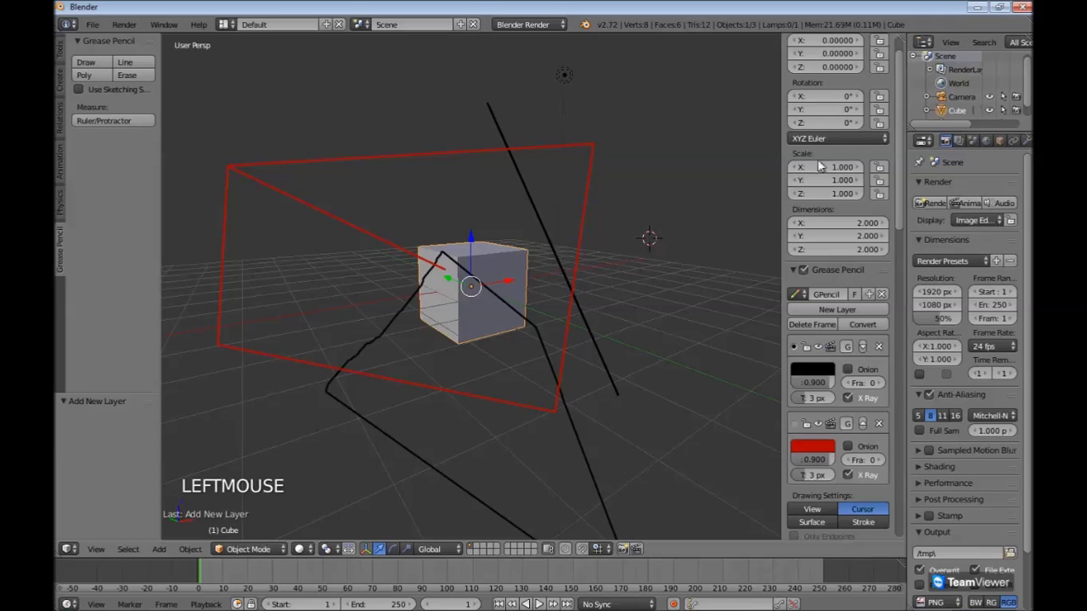
{"action": "scroll", "coordinate": [740, 212], "scroll_direction": "down", "scroll_amount": 4}
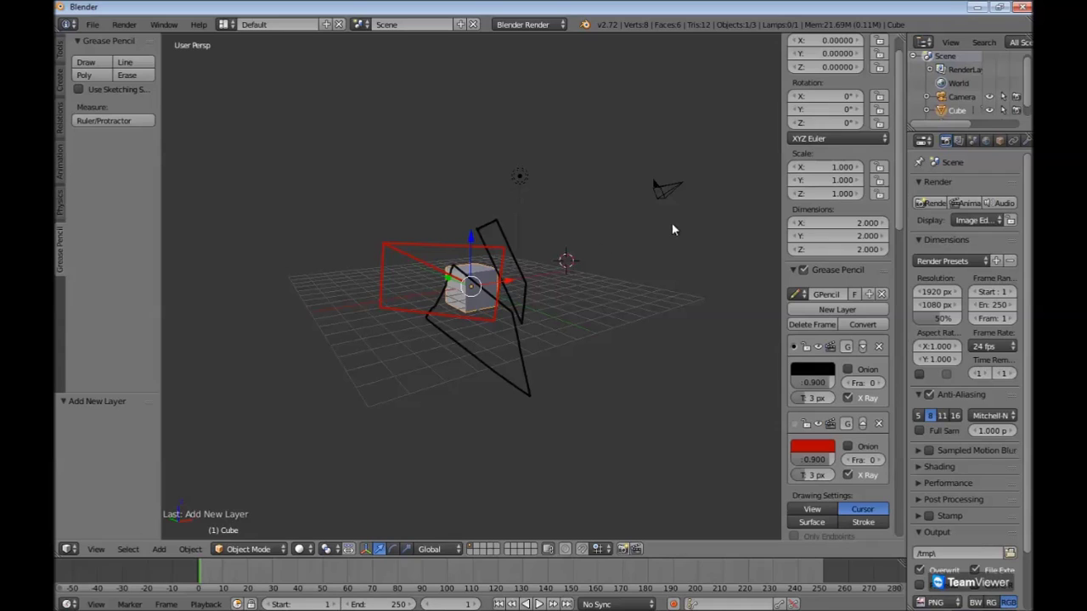
{"action": "middle_click_drag", "start_coordinate": [581, 256], "coordinate": [592, 243]}
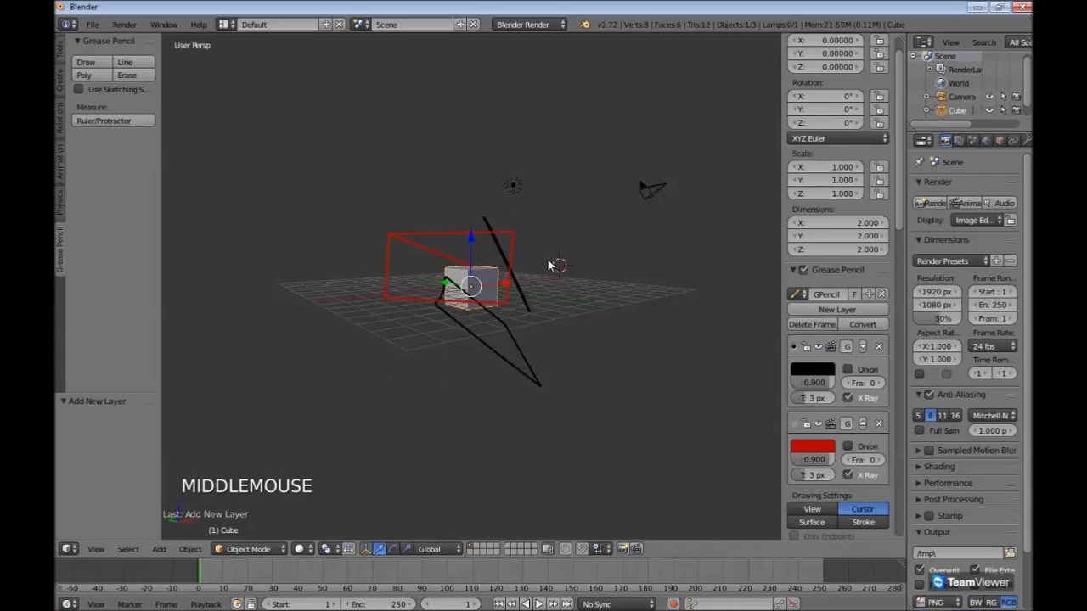
{"action": "left_click", "coordinate": [612, 229]}
{"action": "left_click", "coordinate": [616, 228]}
{"action": "left_click", "coordinate": [616, 228]}
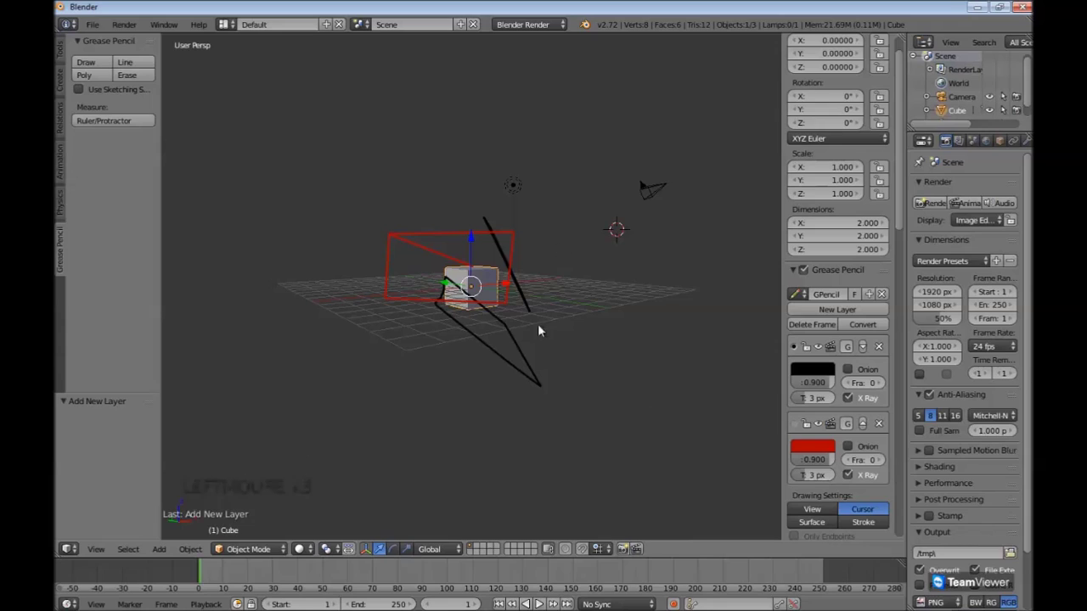
{"action": "left_click", "coordinate": [565, 241]}
- Draw another freehand rectangle along the camera frame on the black layer, viewed through the camera
{"action": "key", "text": "KP_0"}
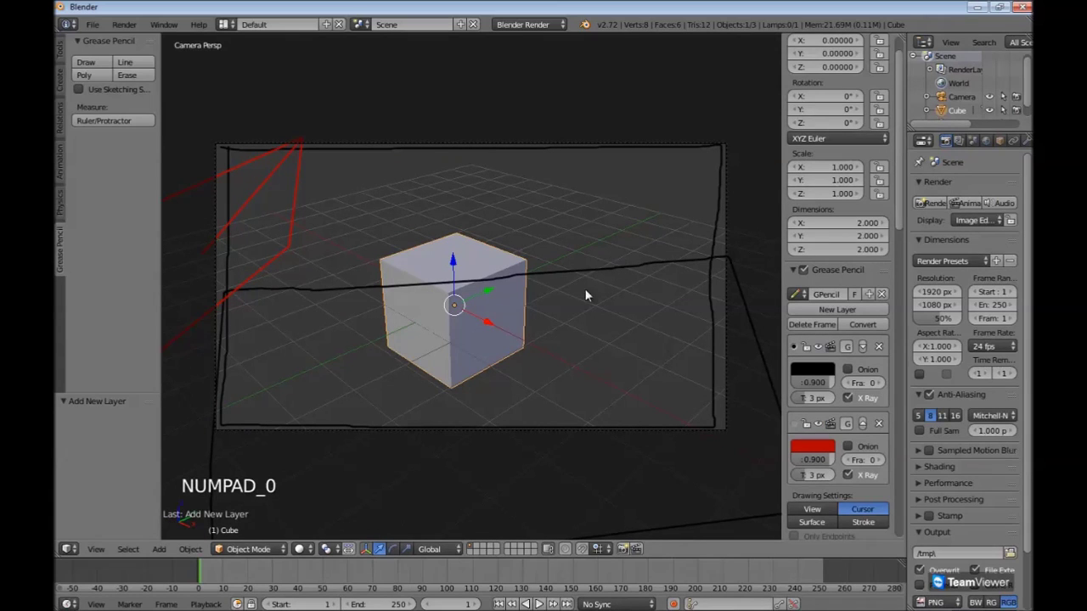
{"action": "left_click", "coordinate": [86, 64]}
{"action": "mouse_move", "coordinate": [229, 144]}
{"action": "left_mouse_down"}
{"action": "mouse_move", "coordinate": [732, 141]}
{"action": "mouse_move", "coordinate": [711, 420]}
{"action": "mouse_move", "coordinate": [222, 422]}
{"action": "mouse_move", "coordinate": [234, 147]}
{"action": "left_mouse_up"}
{"action": "key", "text": "Escape"}
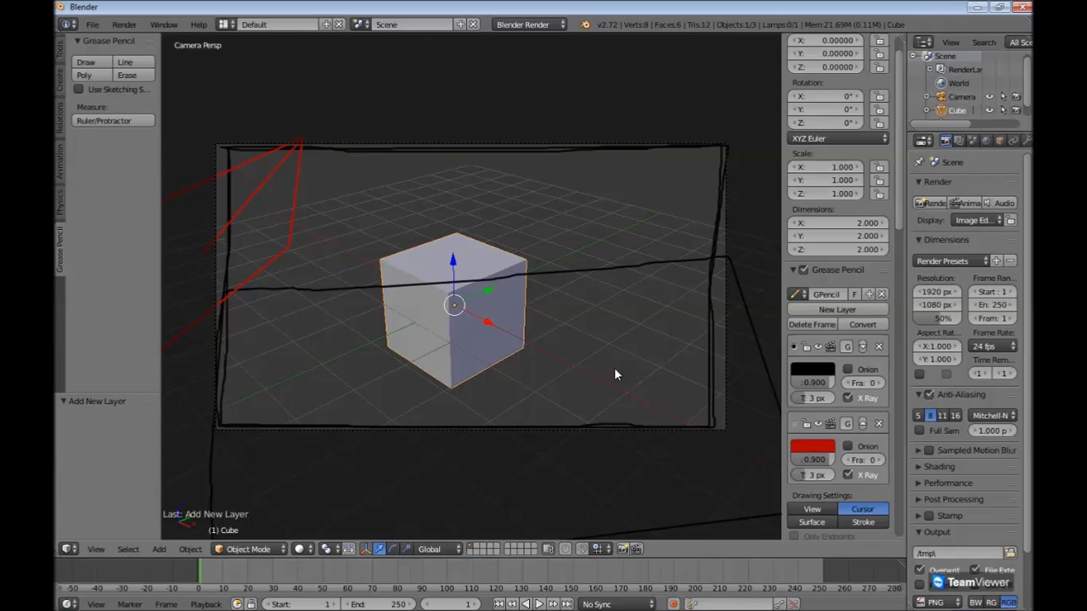
- Examine the size and depth of the newest black rectangle relative to the camera, 3D cursor and earlier strokes from other angles
{"action": "key", "text": "KP_0"}
{"action": "middle_click_drag", "start_coordinate": [620, 362], "coordinate": [575, 322]}
{"action": "scroll", "coordinate": [591, 325], "scroll_direction": "up", "scroll_amount": 2}
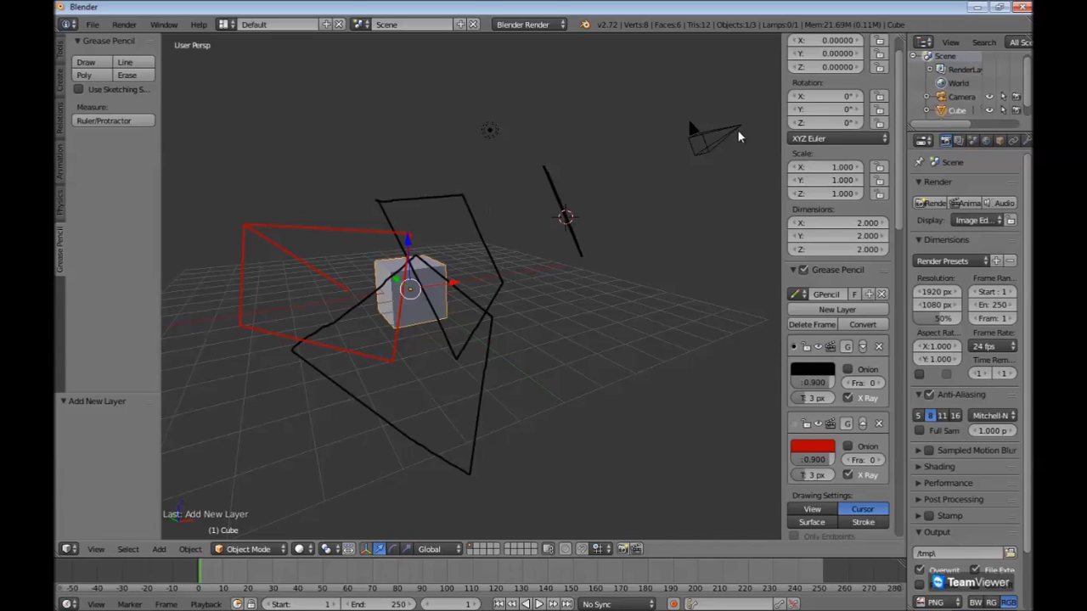
{"action": "key", "text": "ctrl"}
{"action": "key", "text": "ctrl"}
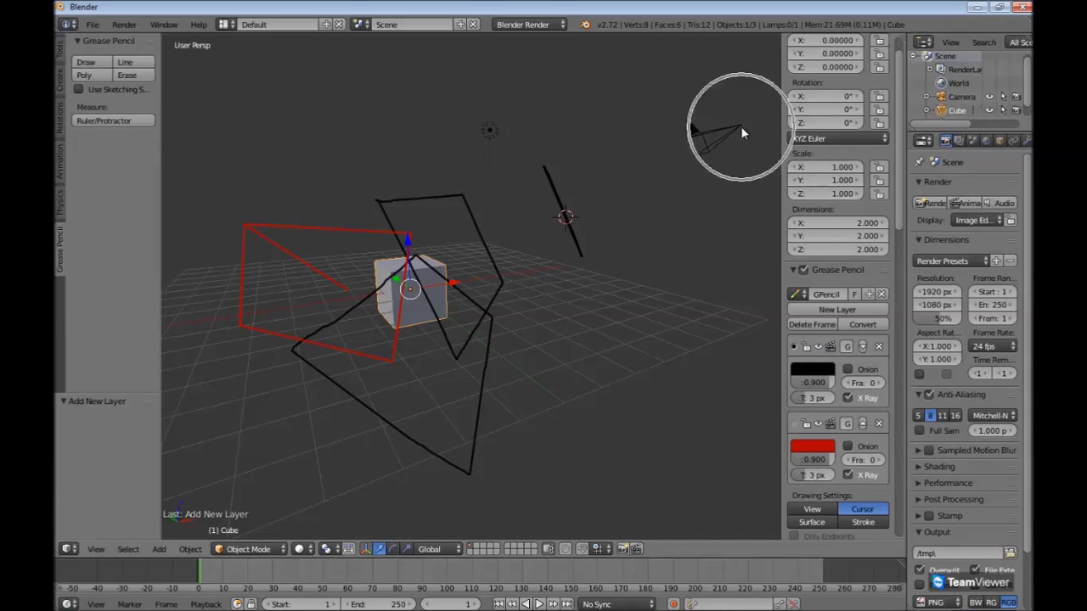
{"action": "key", "text": "ctrl"}
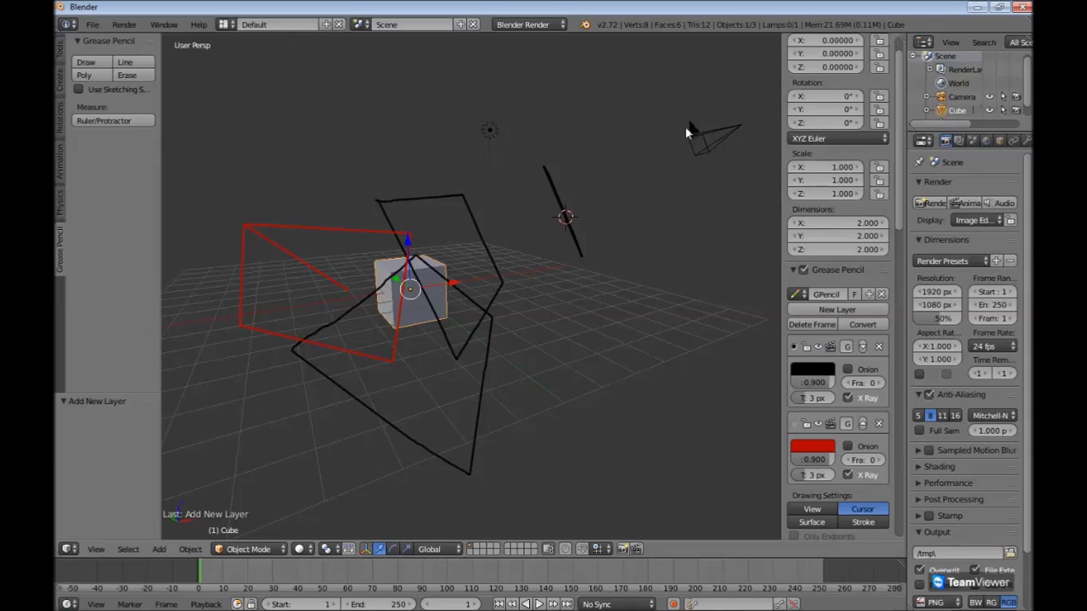
{"action": "mouse_move", "coordinate": [557, 208]}
{"action": "middle_mouse_down"}
{"action": "mouse_move", "coordinate": [590, 227]}
{"action": "mouse_move", "coordinate": [595, 189]}
{"action": "middle_mouse_up"}
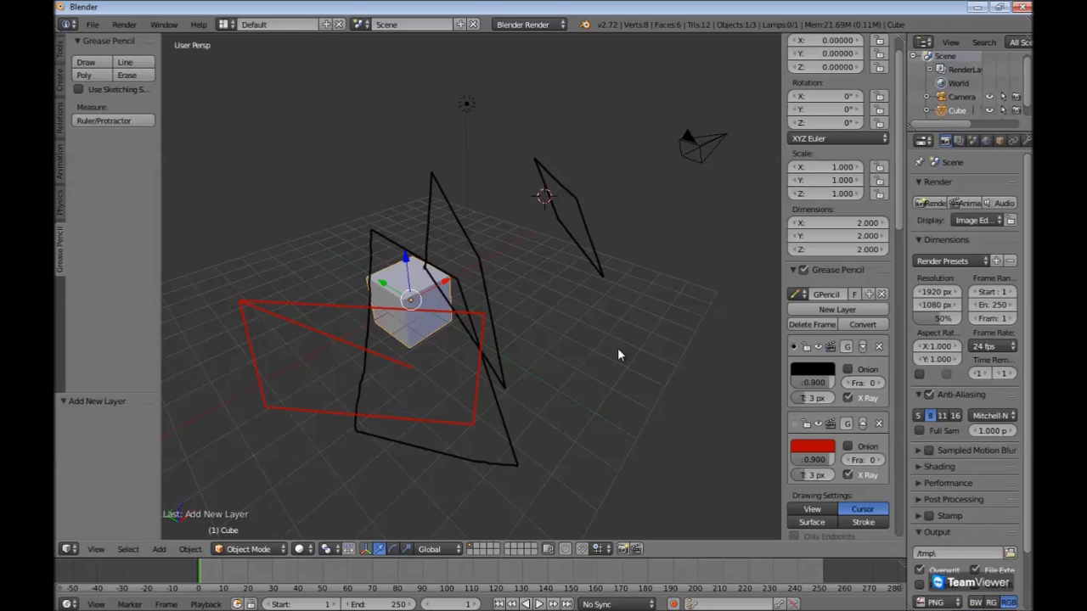
{"action": "middle_click_drag", "start_coordinate": [617, 355], "coordinate": [474, 358]}
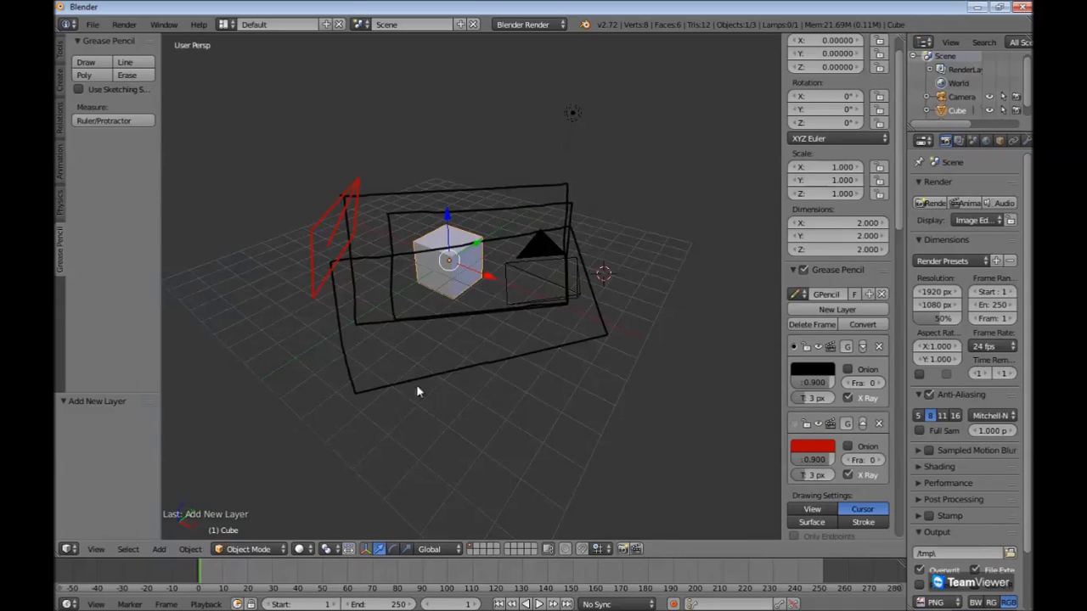
- Erase the black rectangles with the grease pencil Erase tool, and delete both the black and red layers
{"action": "left_click", "coordinate": [129, 76]}
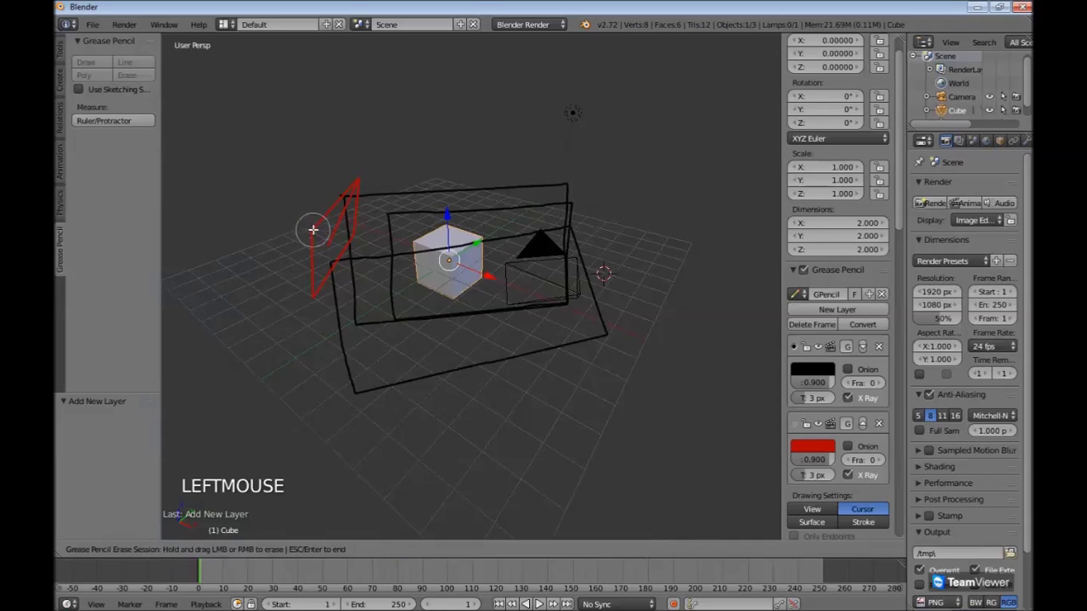
{"action": "mouse_move", "coordinate": [331, 204]}
{"action": "left_mouse_down"}
{"action": "mouse_move", "coordinate": [308, 281]}
{"action": "mouse_move", "coordinate": [366, 245]}
{"action": "mouse_move", "coordinate": [529, 235]}
{"action": "mouse_move", "coordinate": [611, 262]}
{"action": "mouse_move", "coordinate": [592, 334]}
{"action": "mouse_move", "coordinate": [358, 384]}
{"action": "mouse_move", "coordinate": [331, 221]}
{"action": "mouse_move", "coordinate": [357, 181]}
{"action": "mouse_move", "coordinate": [582, 196]}
{"action": "mouse_move", "coordinate": [390, 209]}
{"action": "mouse_move", "coordinate": [385, 317]}
{"action": "mouse_move", "coordinate": [575, 303]}
{"action": "mouse_move", "coordinate": [558, 211]}
{"action": "mouse_move", "coordinate": [512, 188]}
{"action": "mouse_move", "coordinate": [342, 200]}
{"action": "mouse_move", "coordinate": [287, 280]}
{"action": "mouse_move", "coordinate": [358, 198]}
{"action": "mouse_move", "coordinate": [611, 253]}
{"action": "mouse_move", "coordinate": [608, 298]}
{"action": "mouse_move", "coordinate": [396, 303]}
{"action": "mouse_move", "coordinate": [348, 277]}
{"action": "left_mouse_up"}
{"action": "key", "text": "Escape"}
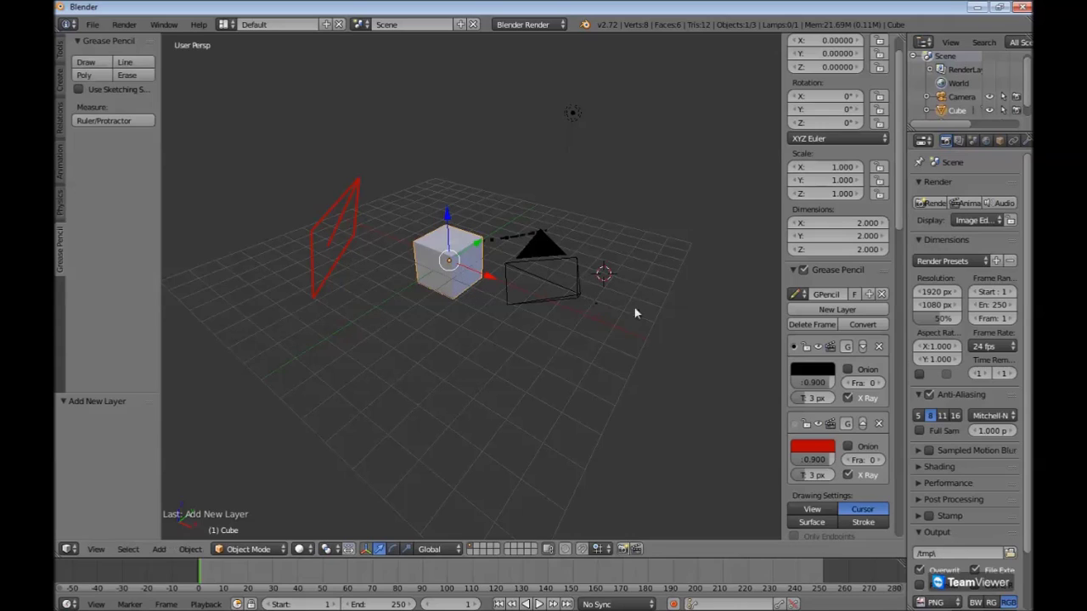
{"action": "left_click", "coordinate": [880, 350]}
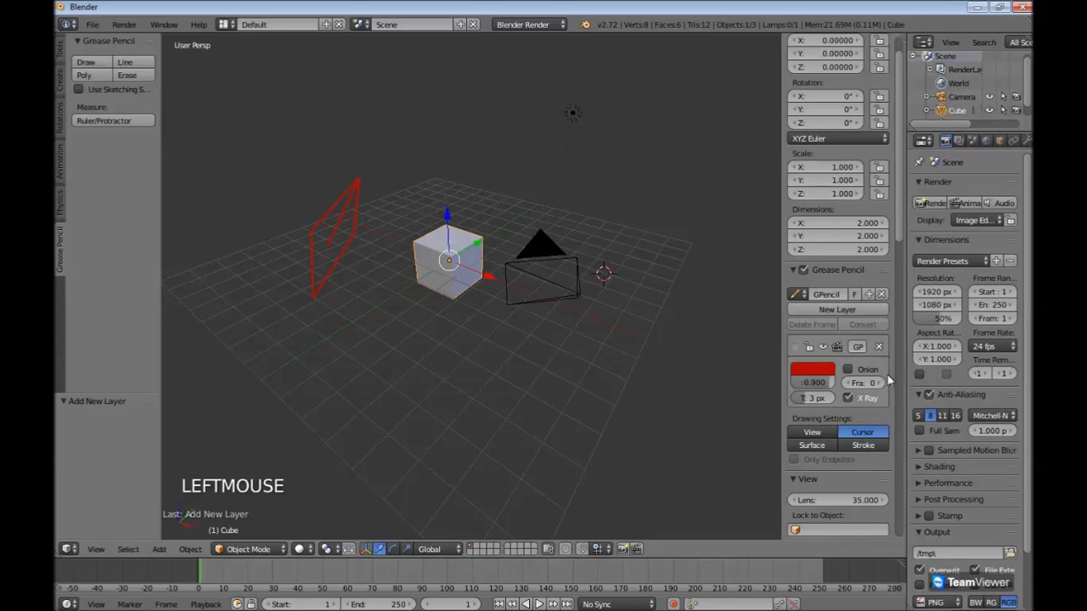
{"action": "left_click", "coordinate": [880, 350]}
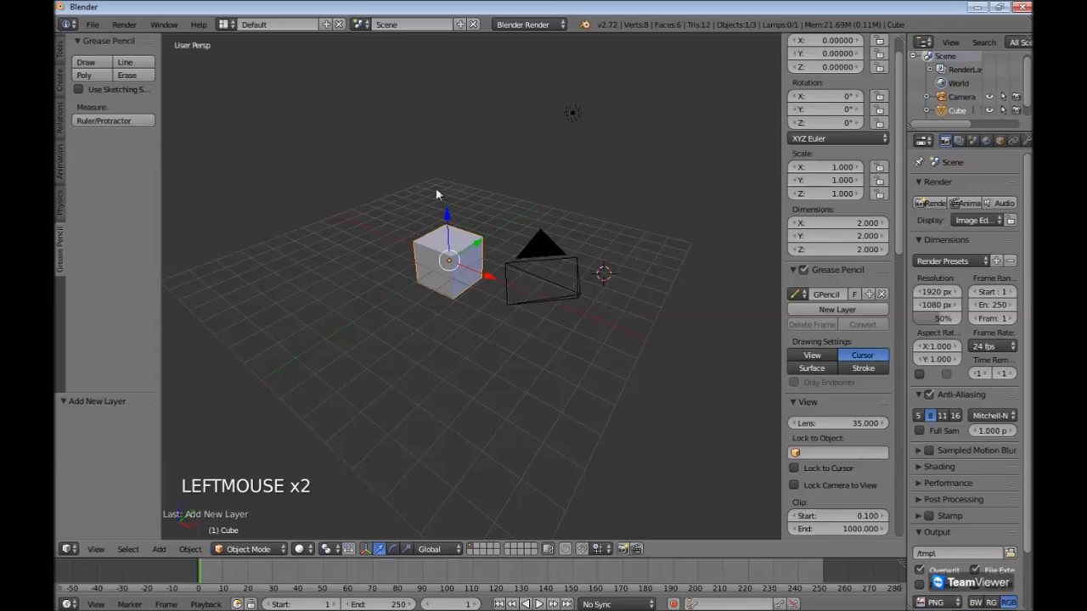
- Place the 3D cursor freehand at a long series of points all around the cube, ending high above it
{"action": "scroll", "coordinate": [511, 303], "scroll_direction": "up", "scroll_amount": 4}
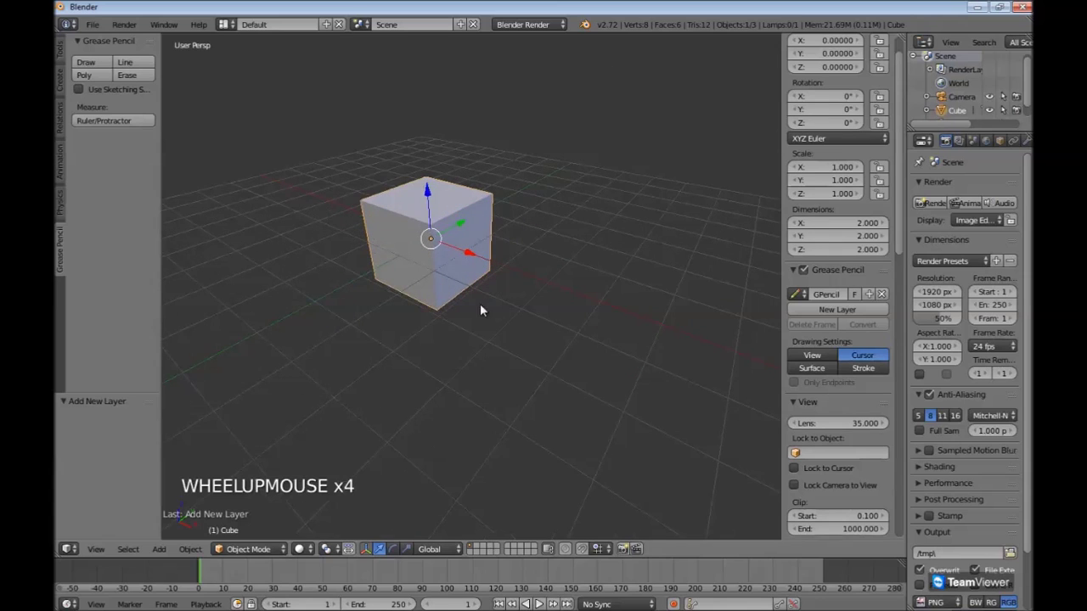
{"action": "scroll", "coordinate": [410, 272], "scroll_direction": "down", "scroll_amount": 1}
{"action": "scroll", "coordinate": [416, 271], "scroll_direction": "down", "scroll_amount": 1}
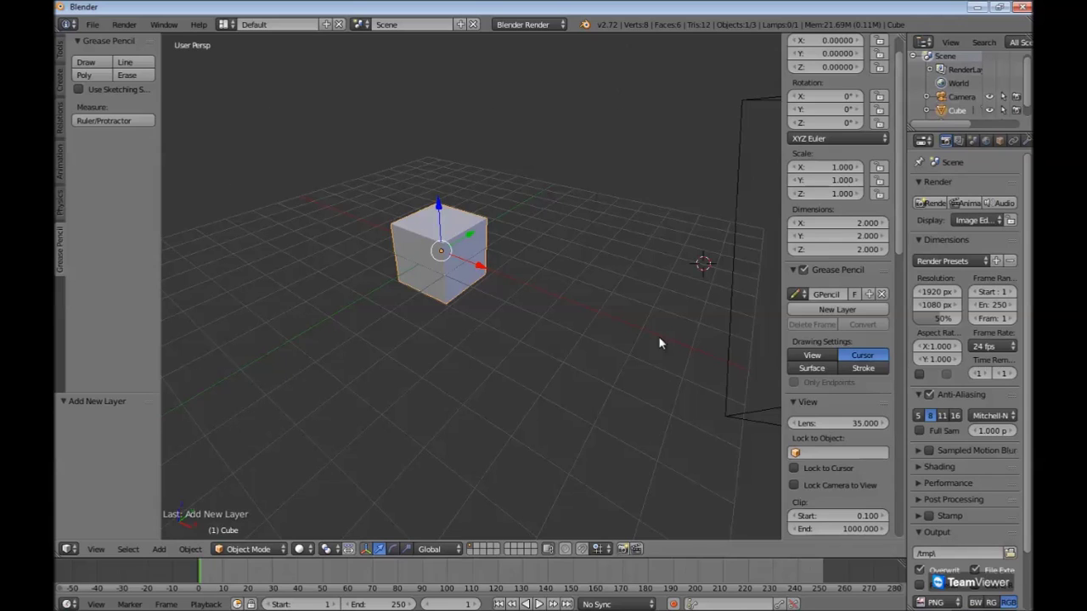
{"action": "scroll", "coordinate": [637, 342], "scroll_direction": "down", "scroll_amount": 2}
{"action": "scroll", "coordinate": [534, 339], "scroll_direction": "up", "scroll_amount": 1}
{"action": "middle_click_drag", "start_coordinate": [447, 340], "coordinate": [583, 324]}
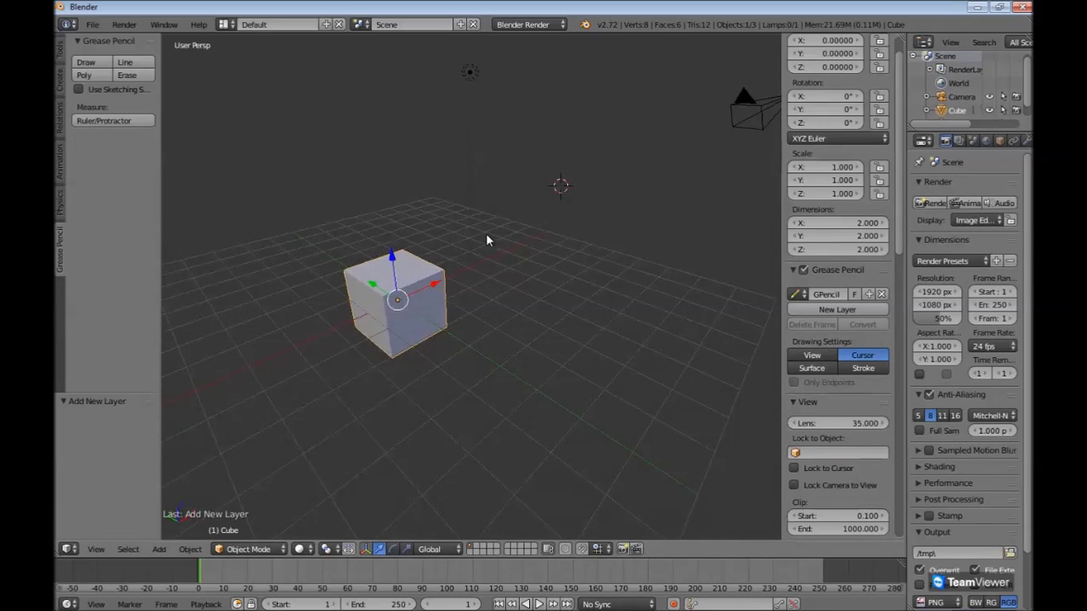
{"action": "left_click", "coordinate": [229, 207]}
{"action": "left_click", "coordinate": [223, 346]}
{"action": "left_click", "coordinate": [245, 440]}
{"action": "left_click", "coordinate": [401, 461]}
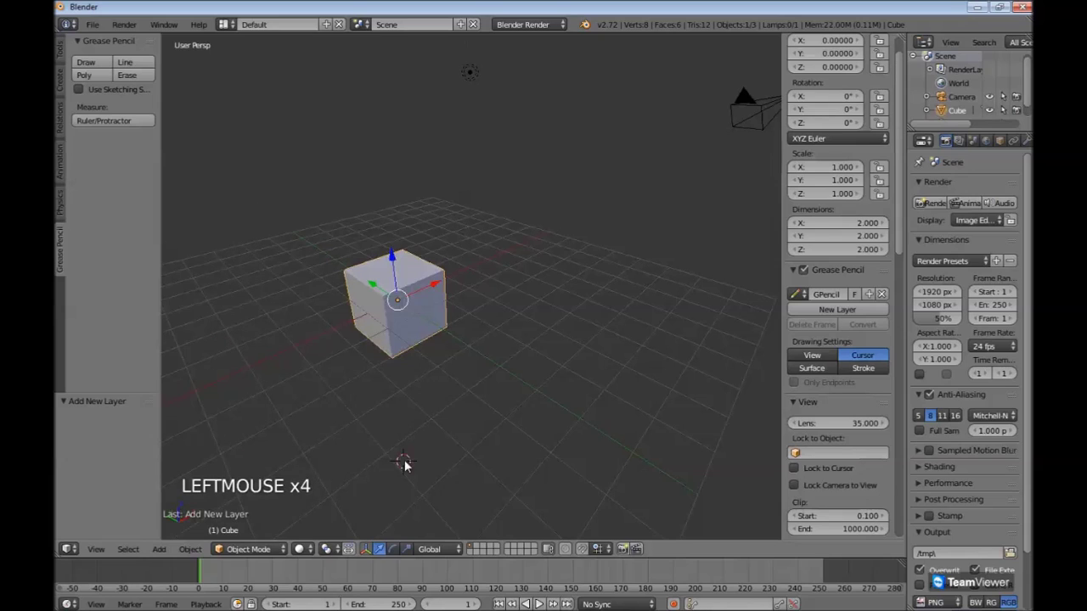
{"action": "left_click", "coordinate": [553, 474]}
{"action": "left_click", "coordinate": [684, 403]}
{"action": "left_click", "coordinate": [691, 315]}
{"action": "left_click", "coordinate": [652, 193]}
{"action": "left_click", "coordinate": [627, 133]}
{"action": "left_click", "coordinate": [389, 142]}
{"action": "left_click", "coordinate": [246, 180]}
{"action": "left_click", "coordinate": [226, 356]}
{"action": "left_click", "coordinate": [413, 480]}
{"action": "left_click", "coordinate": [608, 469]}
{"action": "left_click", "coordinate": [705, 333]}
{"action": "left_click", "coordinate": [663, 140]}
{"action": "left_click", "coordinate": [537, 108]}
{"action": "left_click", "coordinate": [391, 83]}
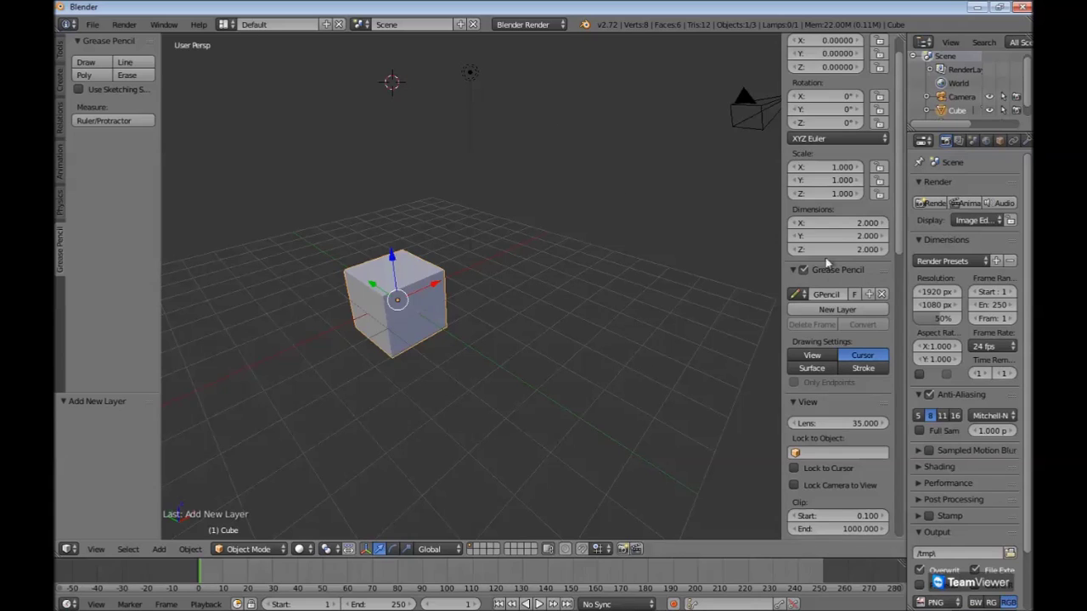
- Set the 3D cursor location to exactly X 1, Y 2, Z 3
{"action": "left_click_drag", "start_coordinate": [898, 175], "coordinate": [901, 371]}
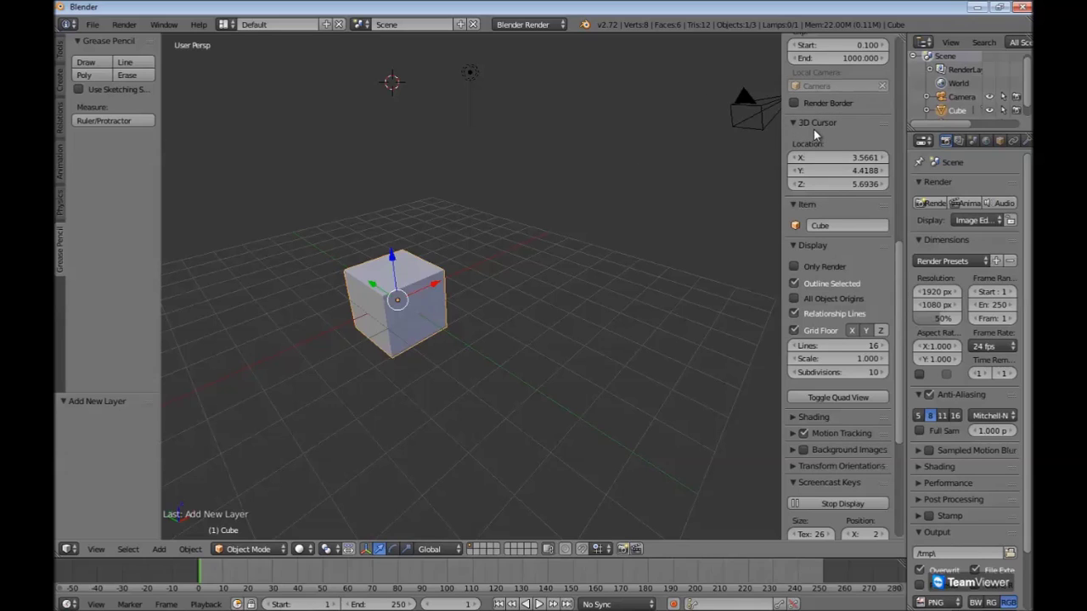
{"action": "key", "text": "ctrl"}
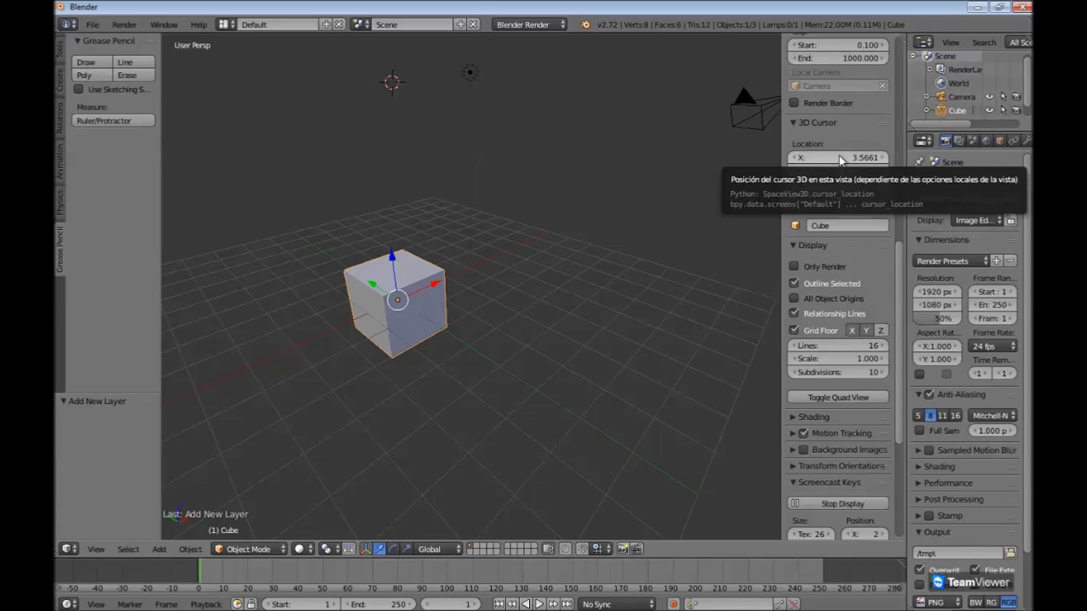
{"action": "left_click", "coordinate": [839, 155]}
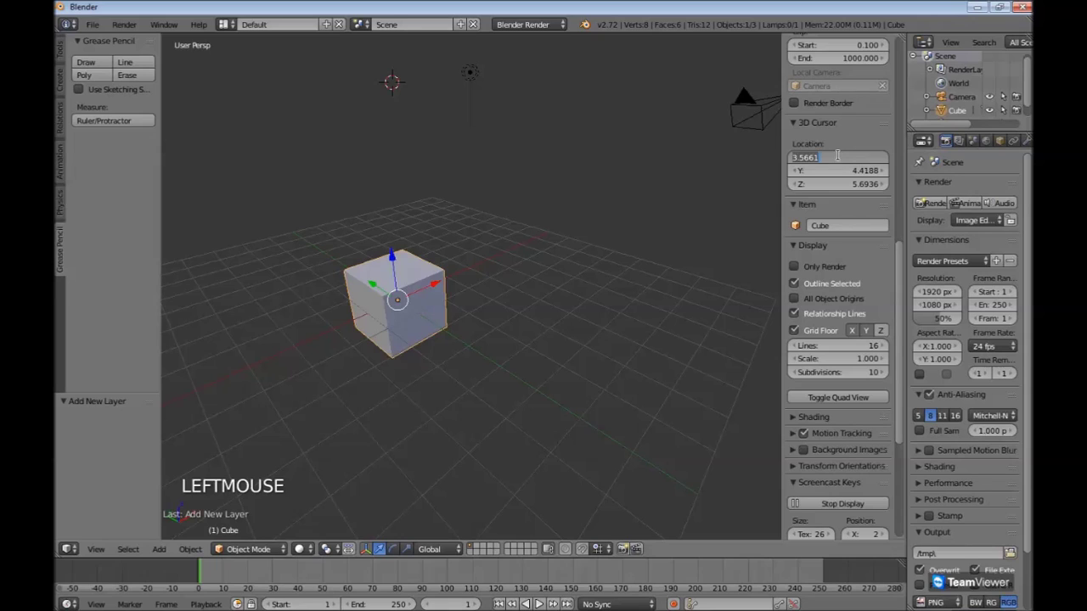
{"action": "type", "text": "1"}
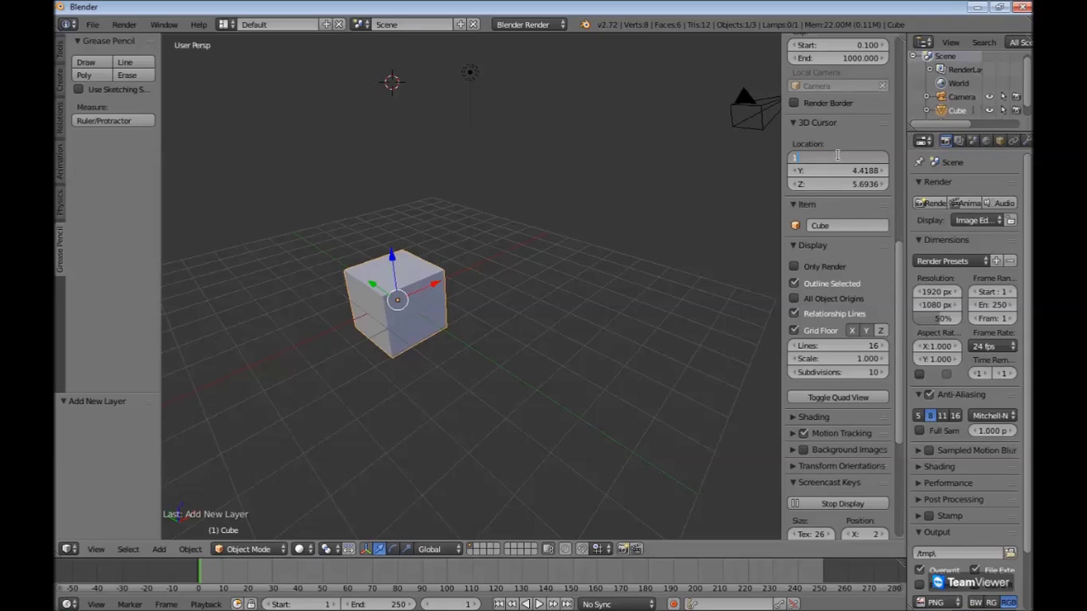
{"action": "key", "text": "Tab"}
{"action": "type", "text": "2"}
{"action": "key", "text": "Tab"}
{"action": "type", "text": "3"}
{"action": "key", "text": "Tab"}
{"action": "key", "text": "Return"}
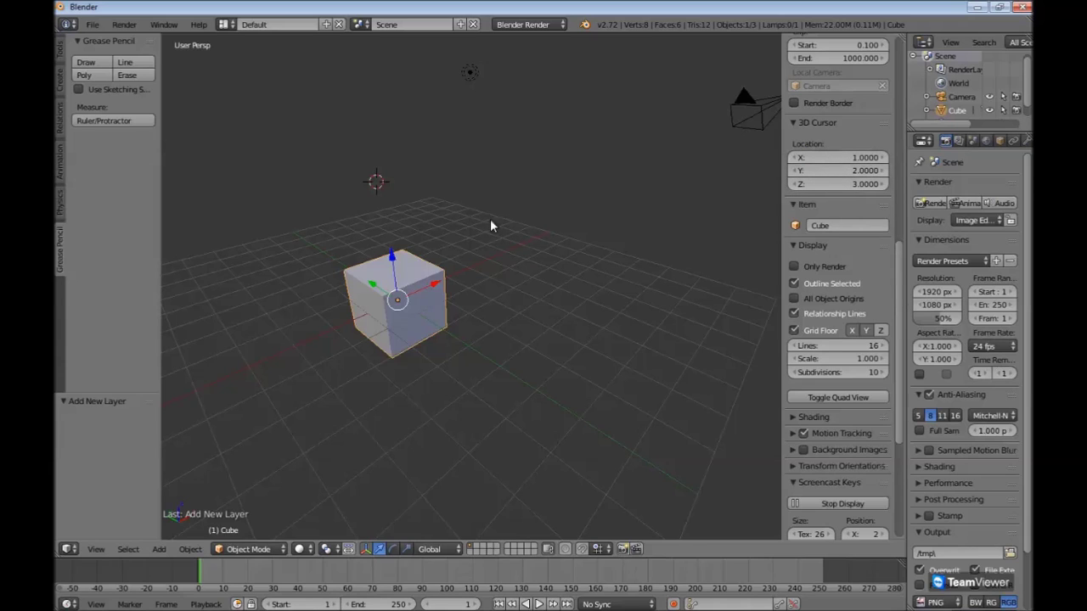
- Snap the 3D cursor to the selected cube, and snap it to the scene centre as well
{"action": "middle_click_drag", "start_coordinate": [406, 240], "coordinate": [357, 242]}
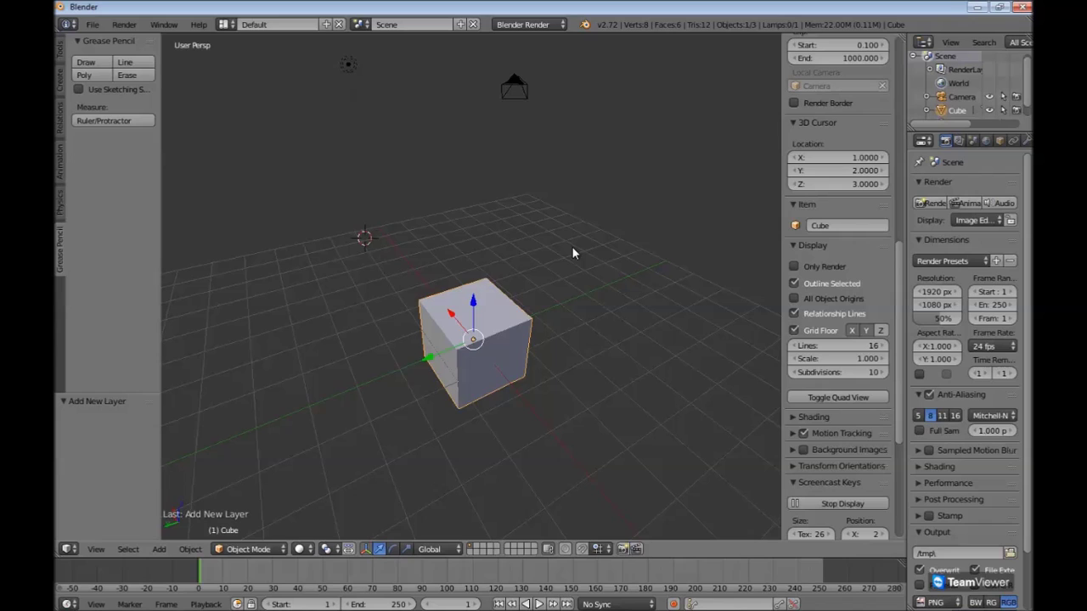
{"action": "key", "text": "shift+s"}
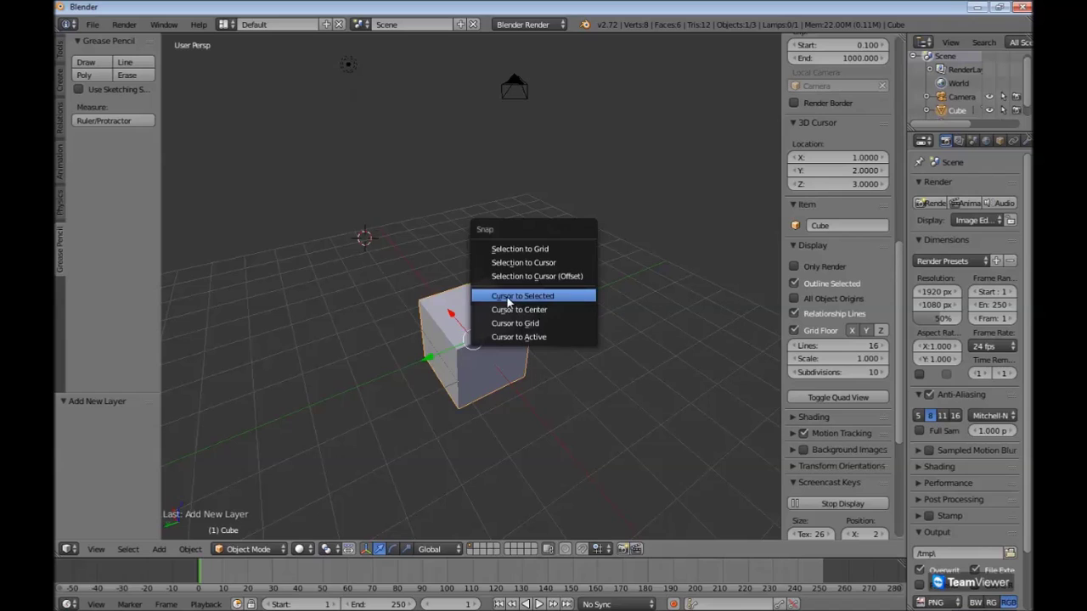
{"action": "left_click", "coordinate": [508, 297]}
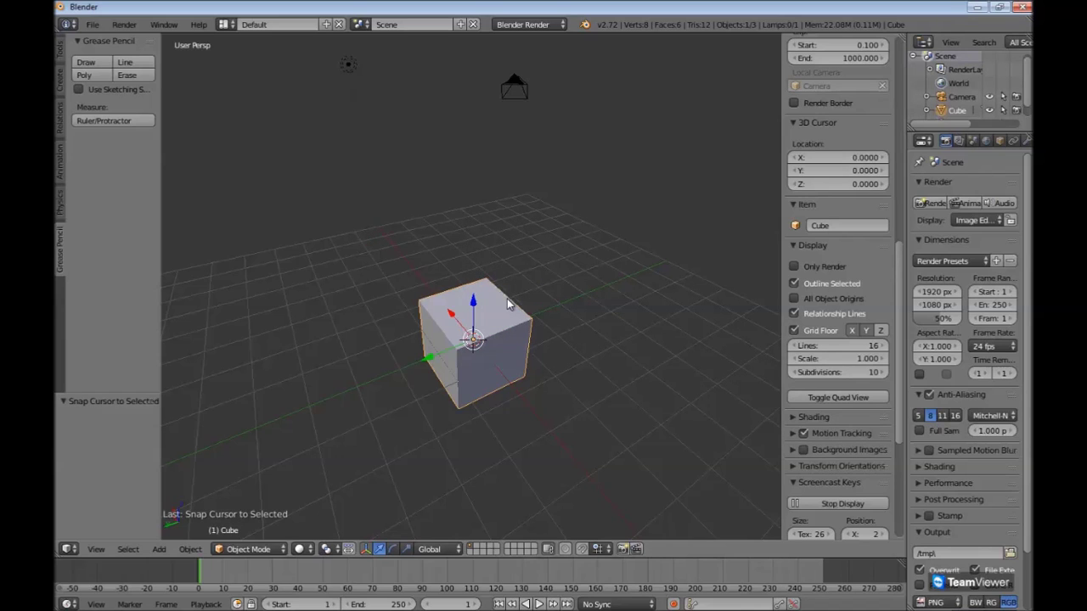
{"action": "key", "text": "shift+s"}
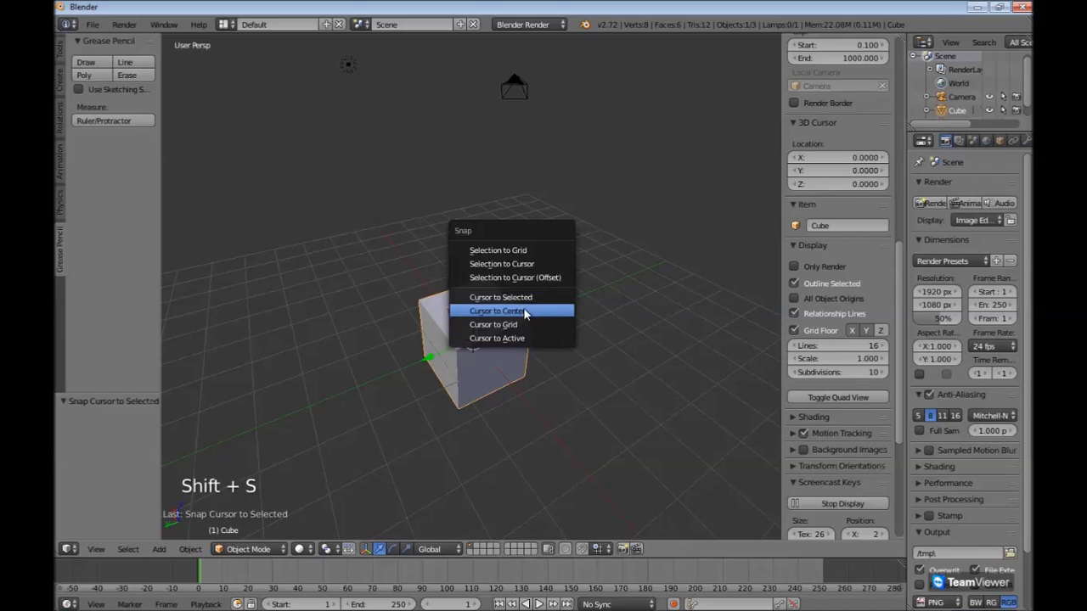
{"action": "left_click", "coordinate": [523, 309]}
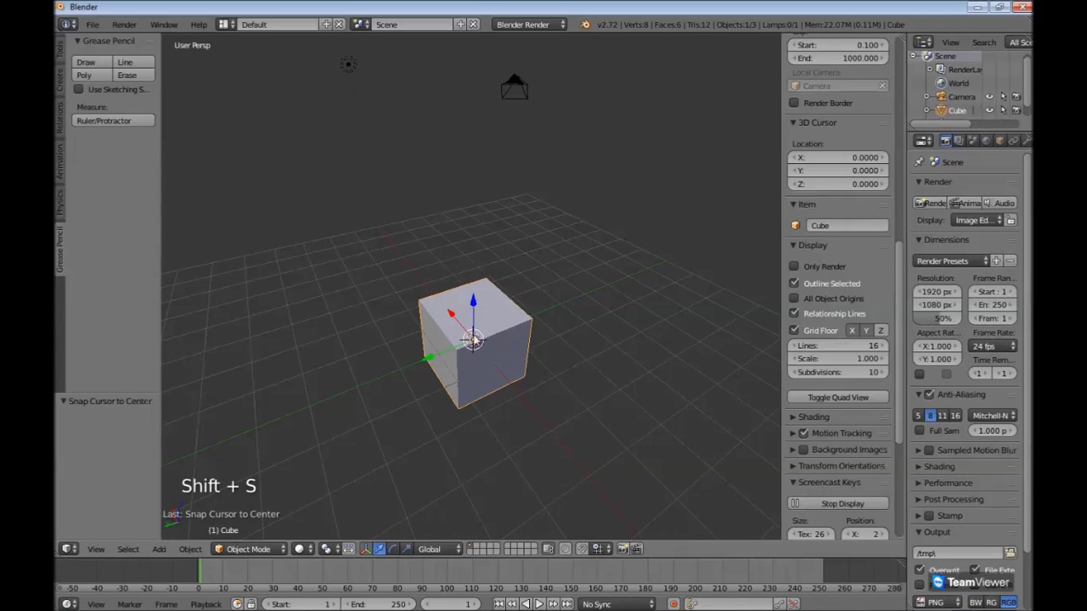
- Place the 3D cursor beside the cube at about X 2.65, Y -2.32 and snap it to the nearest grid intersection in top view
{"action": "key", "text": "shift+s"}
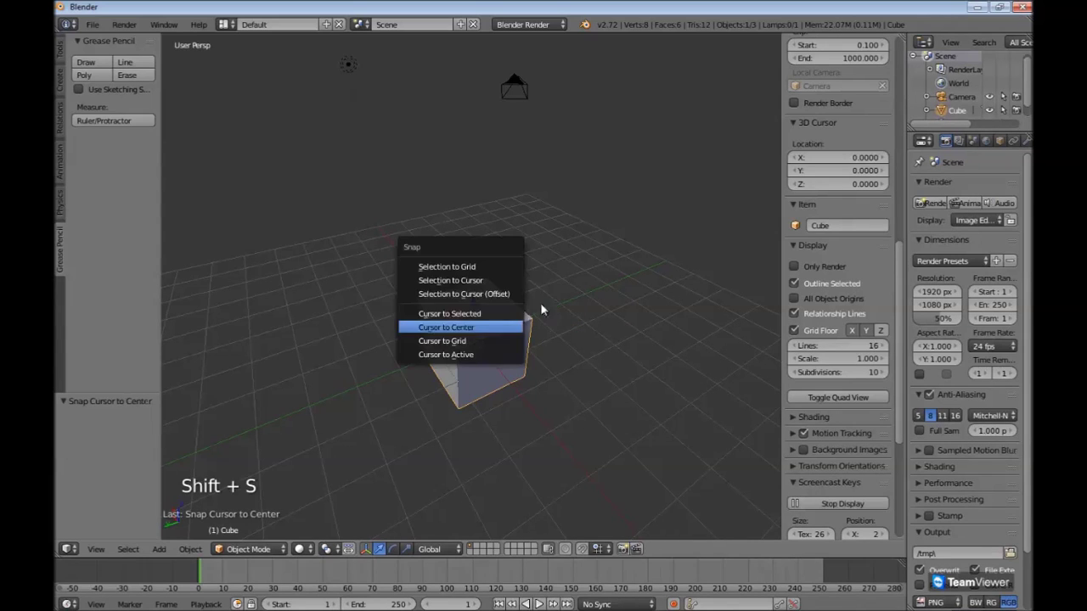
{"action": "left_click", "coordinate": [466, 343]}
{"action": "middle_click_drag", "start_coordinate": [598, 291], "coordinate": [507, 266]}
{"action": "left_click", "coordinate": [505, 261]}
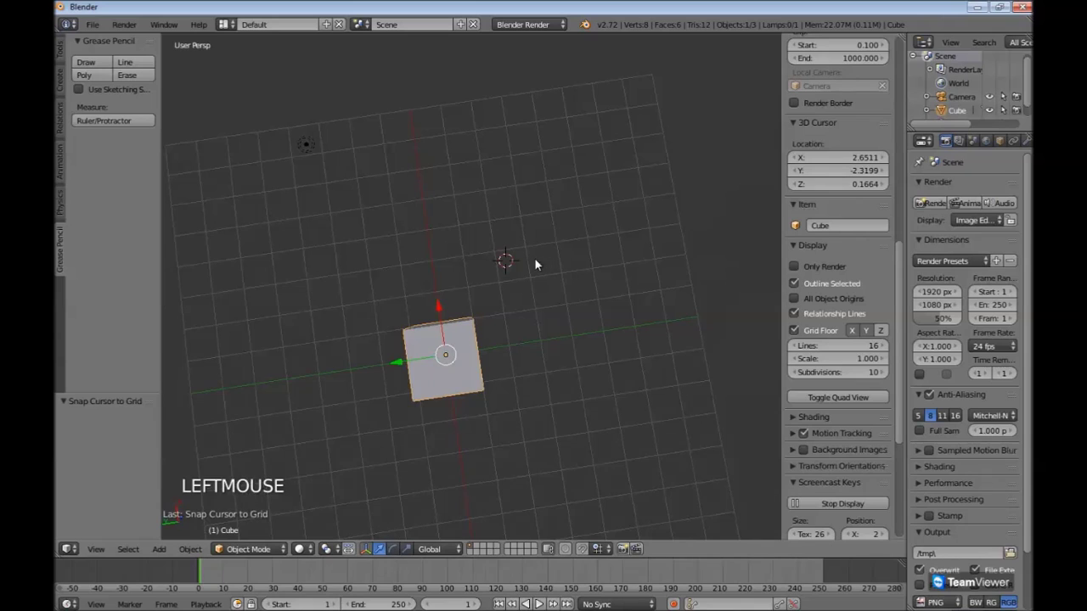
{"action": "key", "text": "KP_7"}
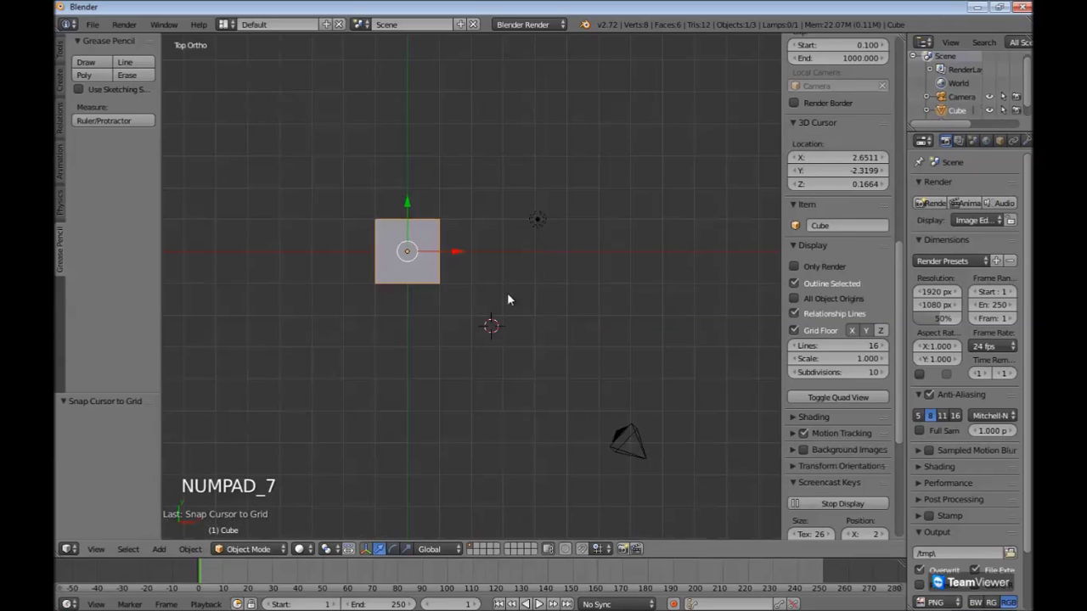
{"action": "key", "text": "shift+s"}
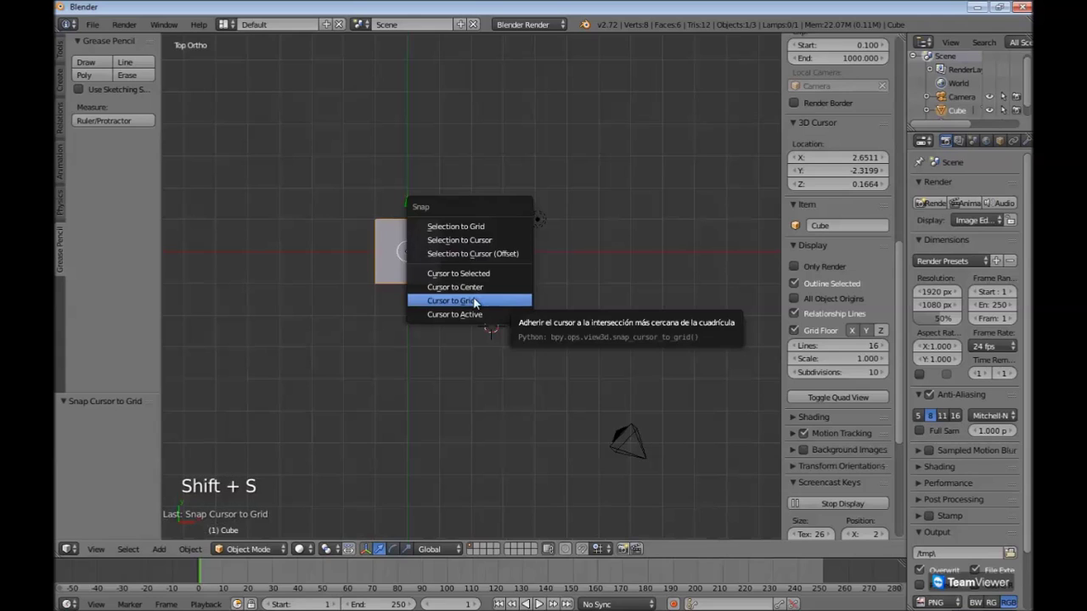
{"action": "left_click_drag", "start_coordinate": [476, 211], "coordinate": [563, 165]}
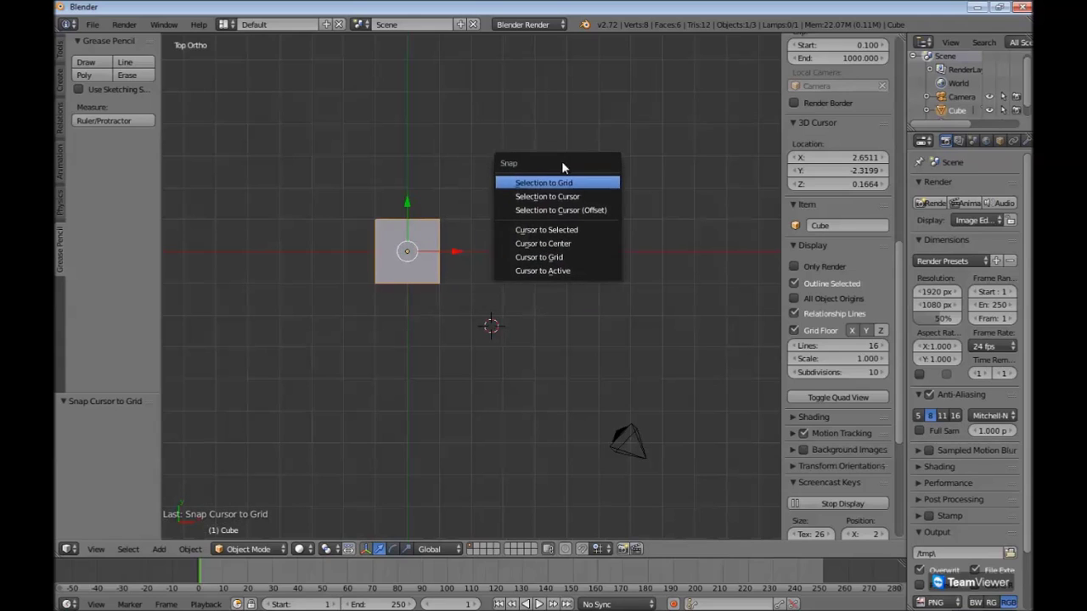
{"action": "left_click", "coordinate": [548, 257]}
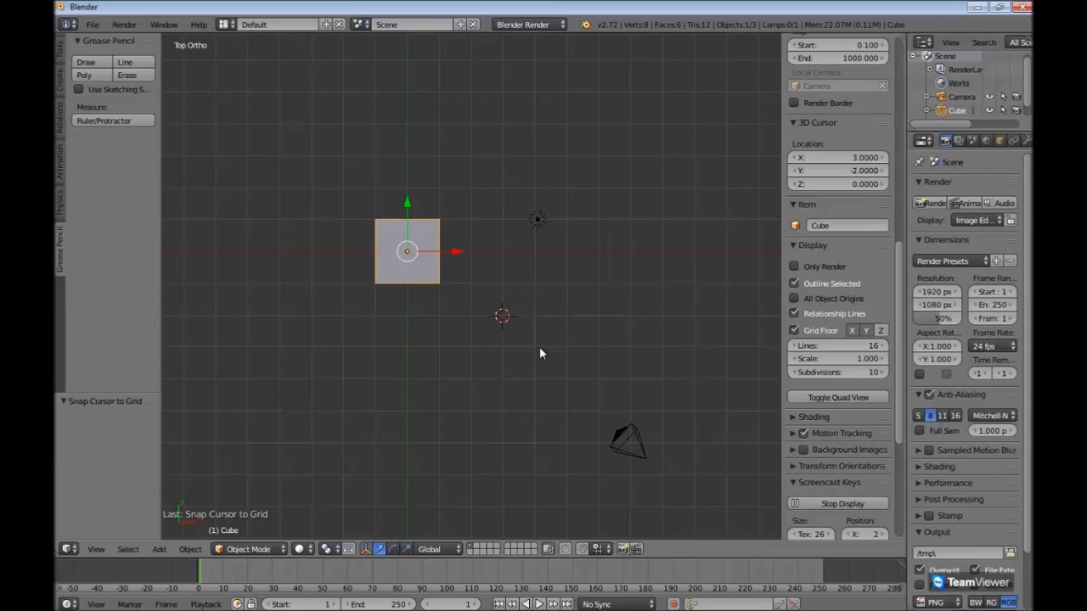
- Place the 3D cursor at about X 2.66, Y -2.28 and snap it to the finer grid of the close-up top view
{"action": "scroll", "coordinate": [540, 353], "scroll_direction": "up", "scroll_amount": 6}
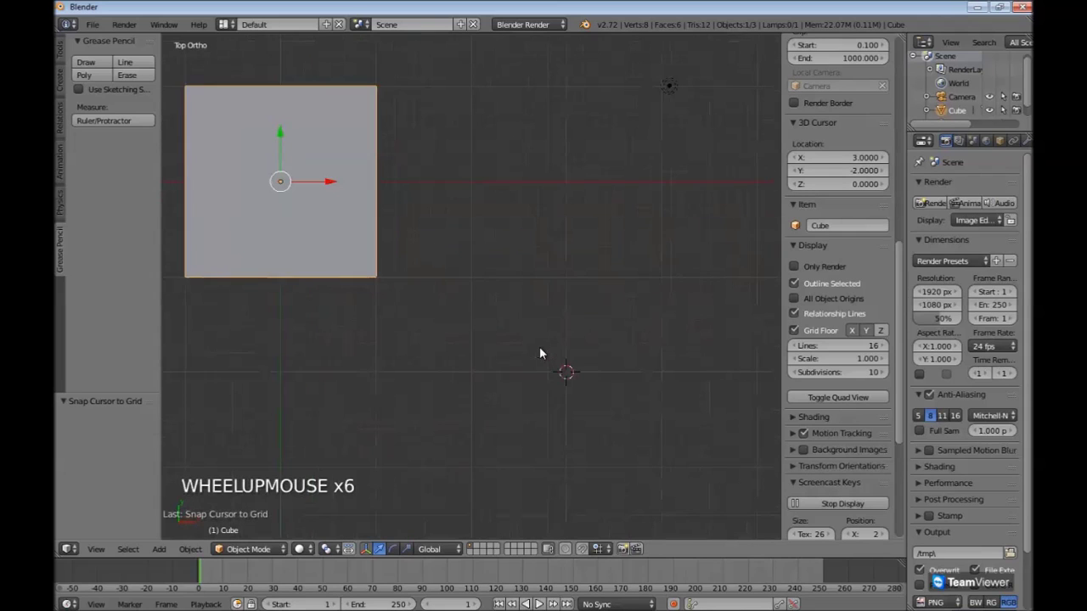
{"action": "scroll", "coordinate": [540, 353], "scroll_direction": "down", "scroll_amount": 8}
{"action": "scroll", "coordinate": [518, 335], "scroll_direction": "up", "scroll_amount": 1}
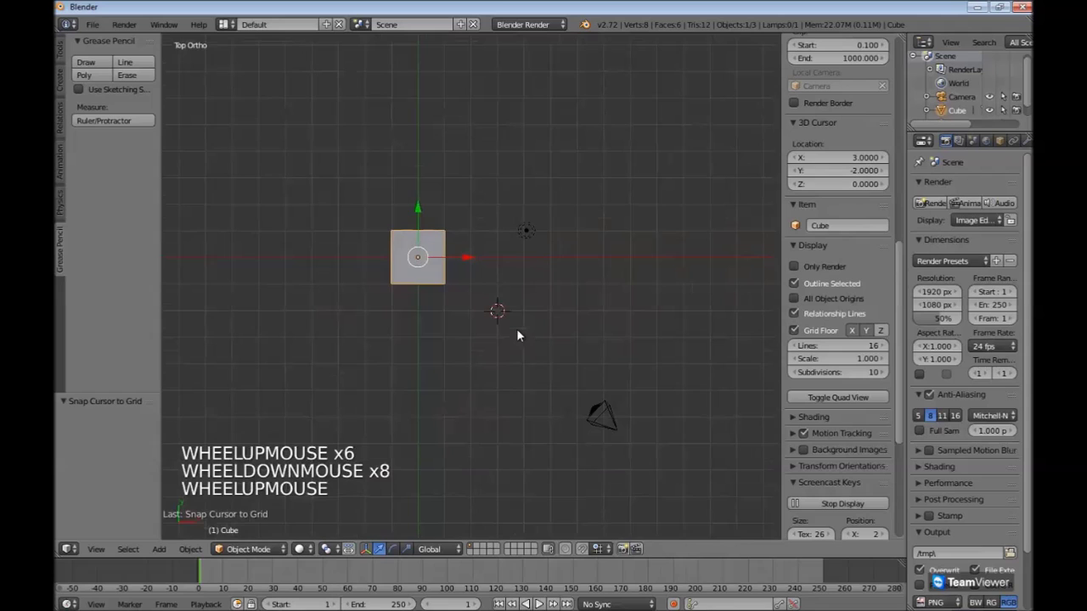
{"action": "left_click", "coordinate": [488, 318]}
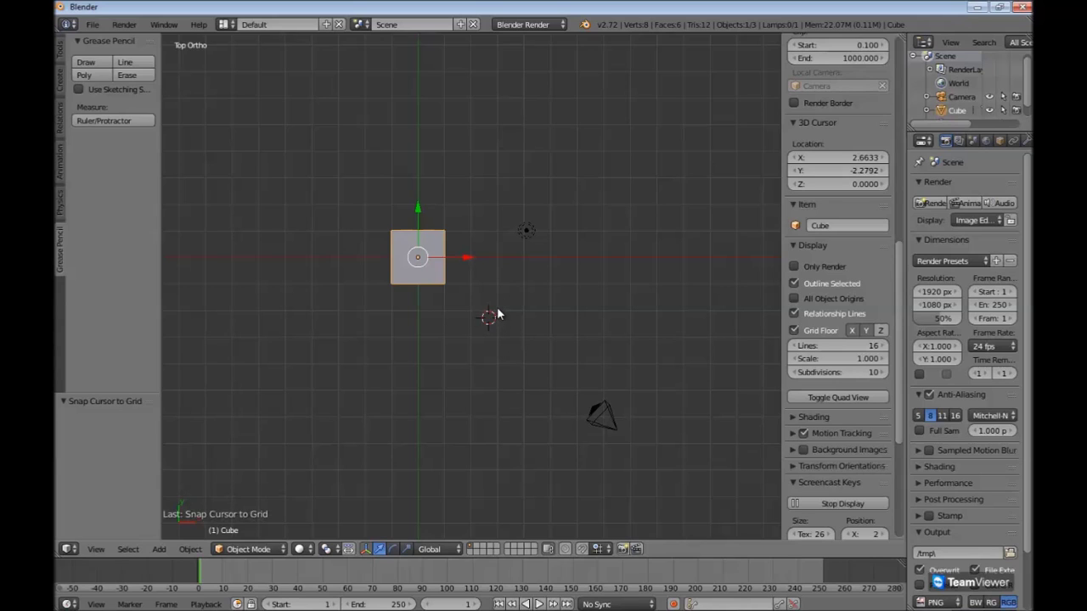
{"action": "scroll", "coordinate": [519, 314], "scroll_direction": "up", "scroll_amount": 6}
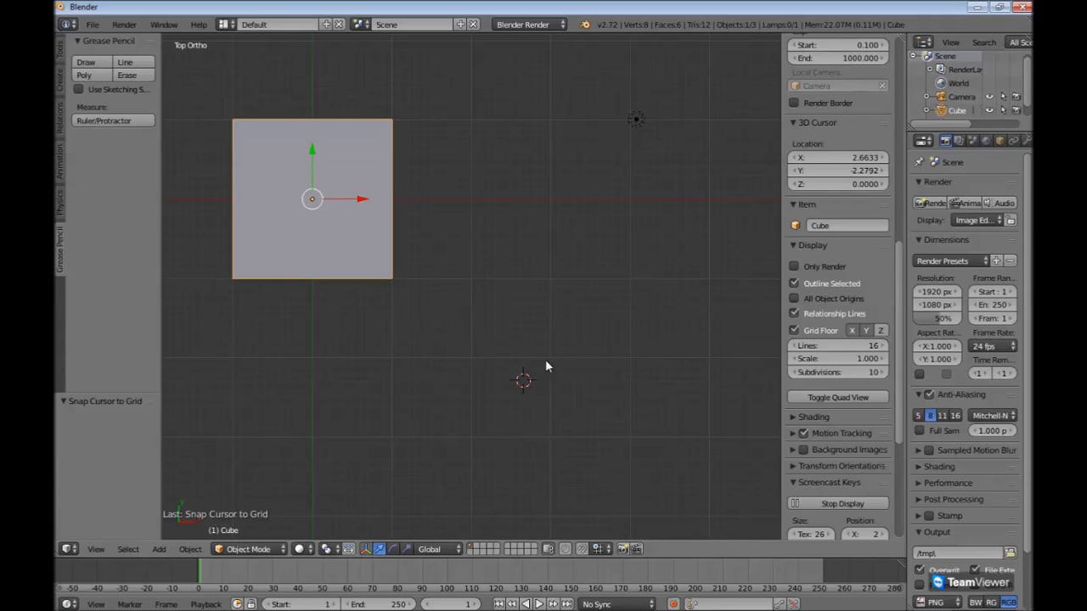
{"action": "key", "text": "ctrl"}
{"action": "key", "text": "ctrl"}
{"action": "key", "text": "ctrl"}
{"action": "key", "text": "ctrl"}
{"action": "key", "text": "ctrl"}
{"action": "key", "text": "shift+s"}
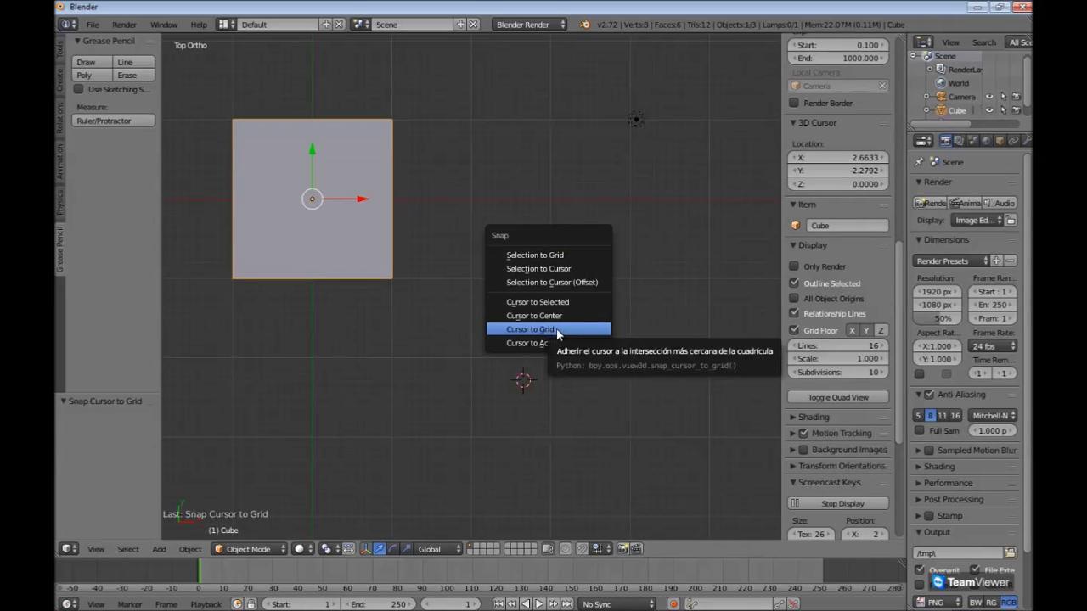
{"action": "left_click", "coordinate": [556, 330]}
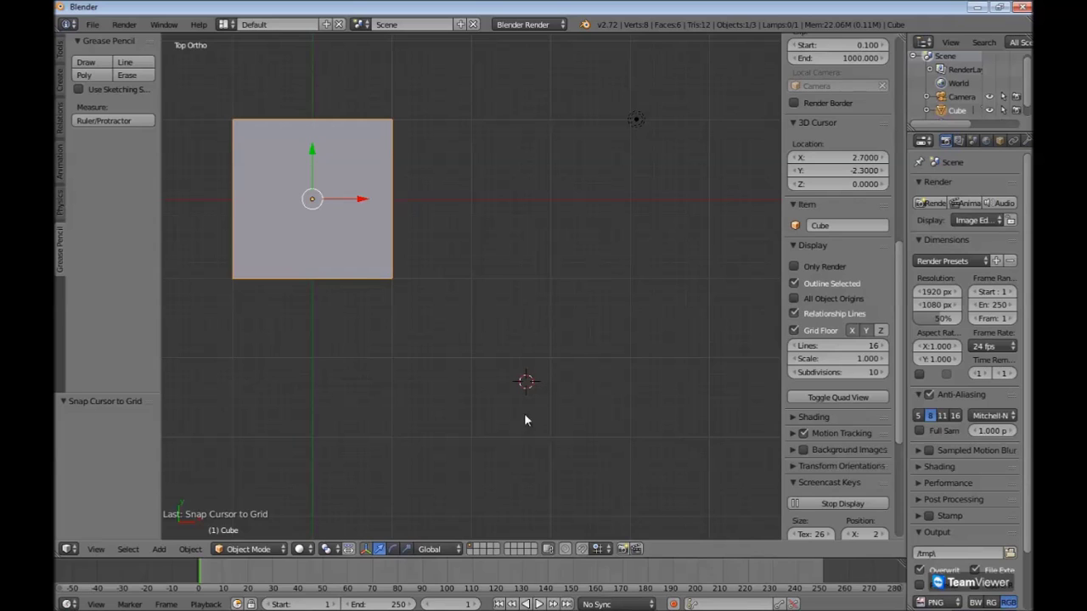
- Snap the 3D cursor to the nearest intersection of the coarse grid shown in the distant top view
{"action": "scroll", "coordinate": [534, 397], "scroll_direction": "down", "scroll_amount": 11}
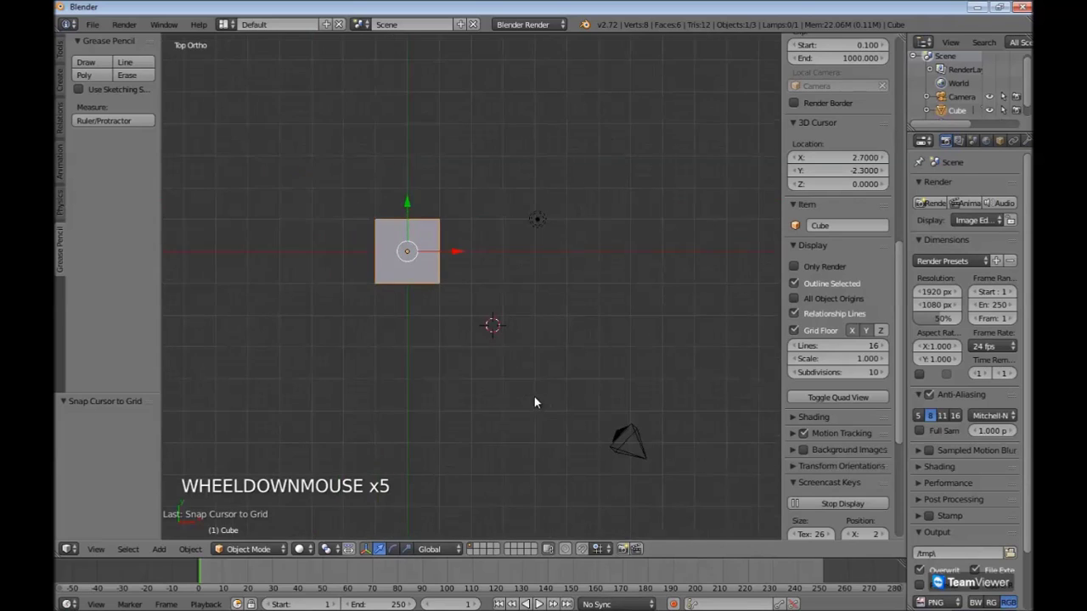
{"action": "scroll", "coordinate": [524, 372], "scroll_direction": "down", "scroll_amount": 7}
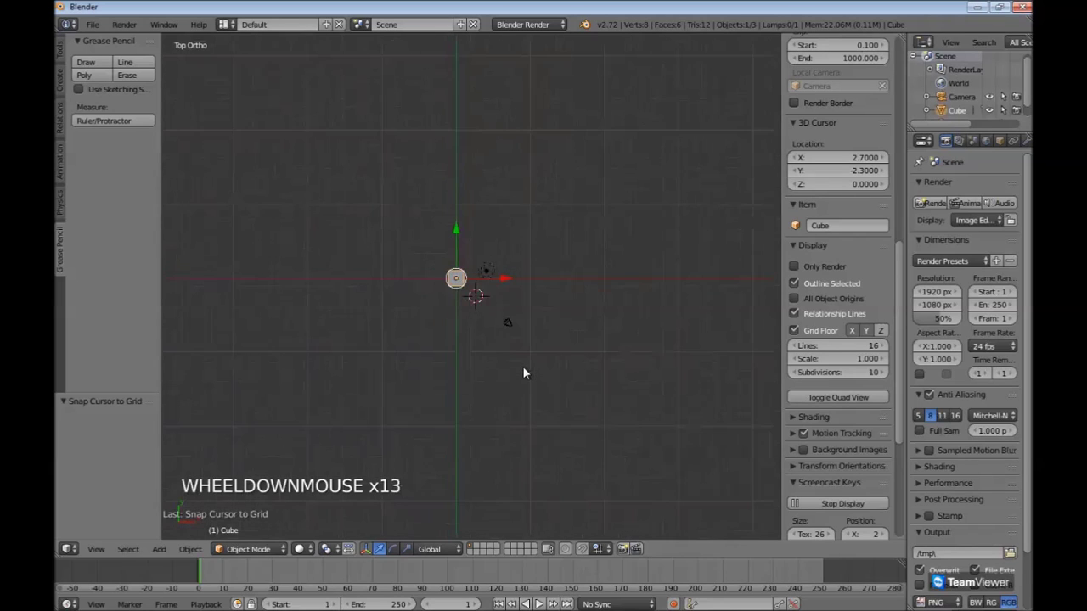
{"action": "scroll", "coordinate": [523, 373], "scroll_direction": "down", "scroll_amount": 2}
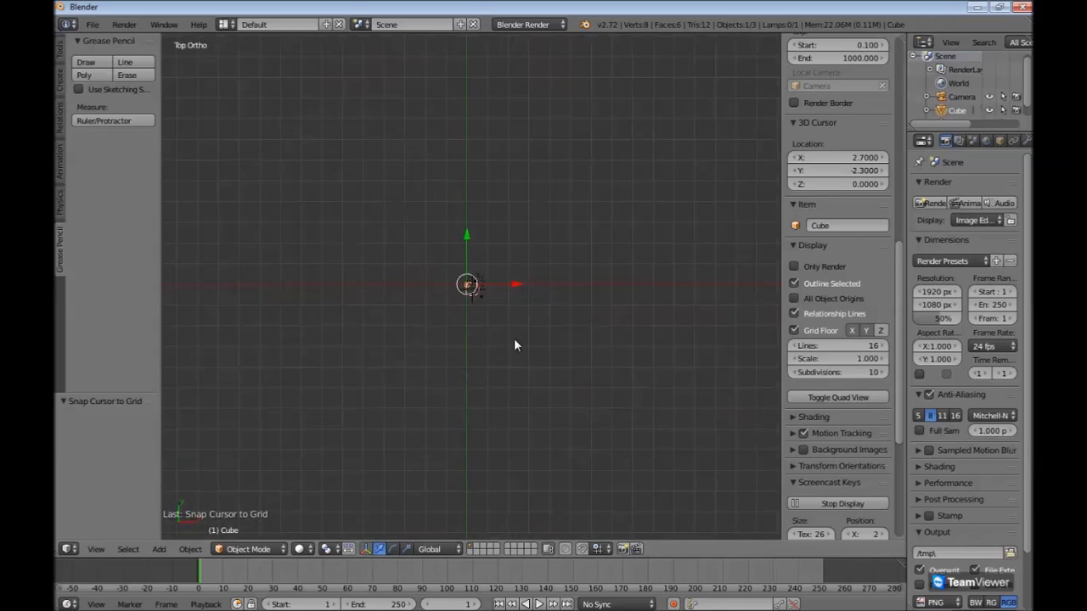
{"action": "key", "text": "shift+s"}
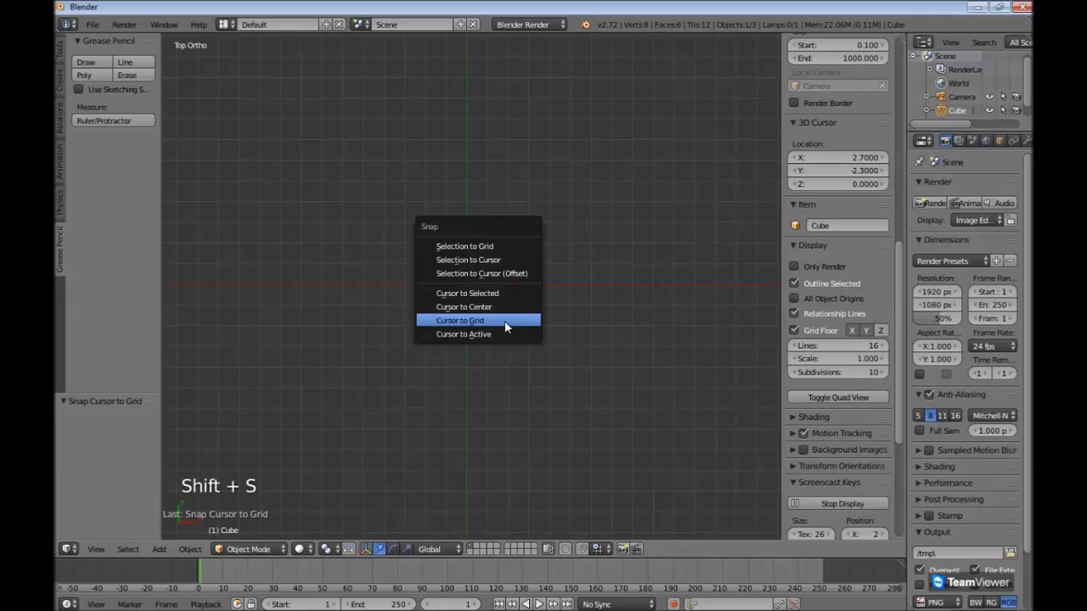
{"action": "left_click", "coordinate": [504, 322]}
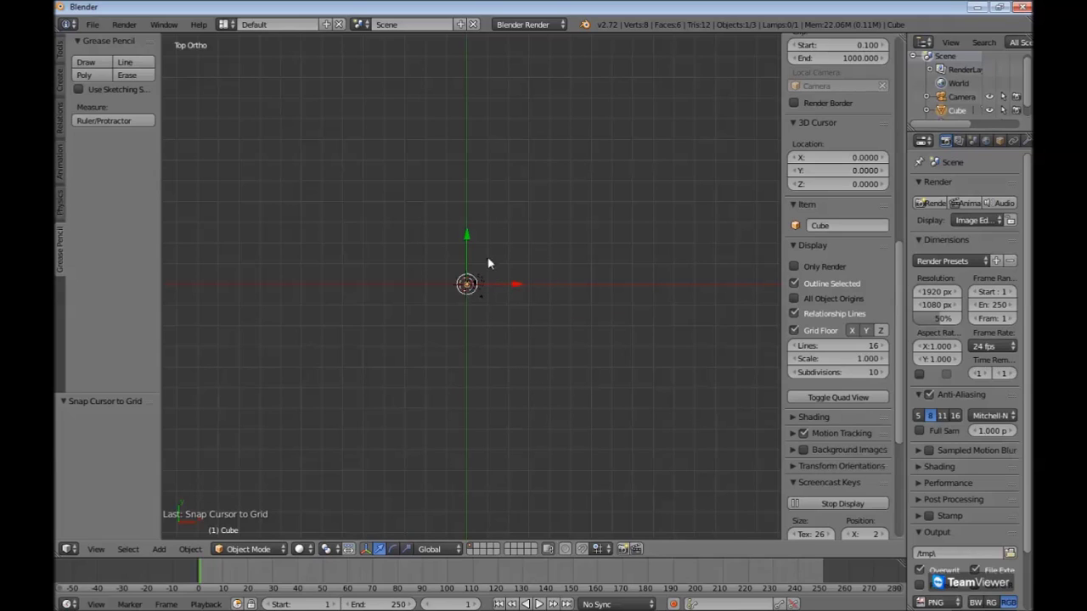
- Place the 3D cursor freehand at several points beside the cube in perspective view, ending at about X 3.31, Y 3.97, Z -1.59
{"action": "scroll", "coordinate": [498, 322], "scroll_direction": "up", "scroll_amount": 7}
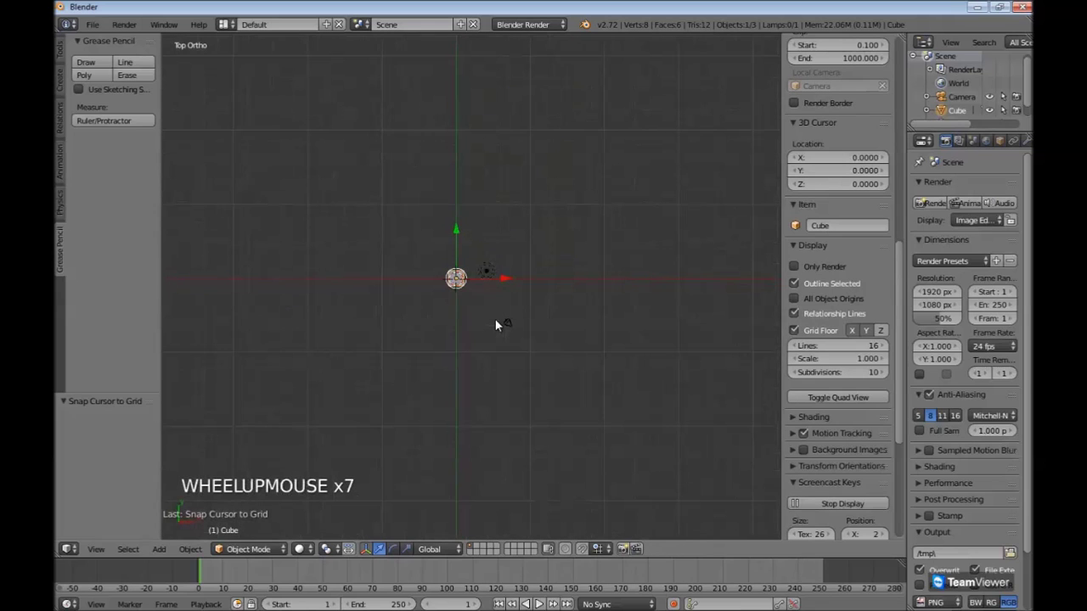
{"action": "scroll", "coordinate": [506, 324], "scroll_direction": "up", "scroll_amount": 3}
{"action": "middle_click_drag", "start_coordinate": [495, 334], "coordinate": [441, 222]}
{"action": "scroll", "coordinate": [440, 223], "scroll_direction": "up", "scroll_amount": 3}
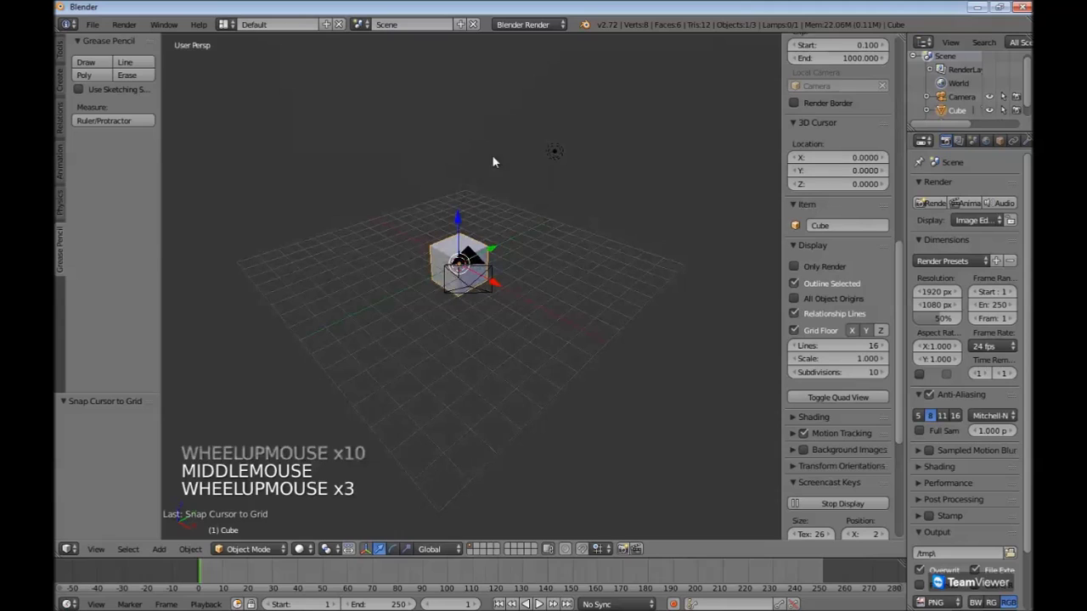
{"action": "left_click", "coordinate": [526, 260]}
{"action": "left_click", "coordinate": [595, 263]}
{"action": "middle_click_drag", "start_coordinate": [545, 281], "coordinate": [522, 280]}
{"action": "left_click", "coordinate": [485, 266]}
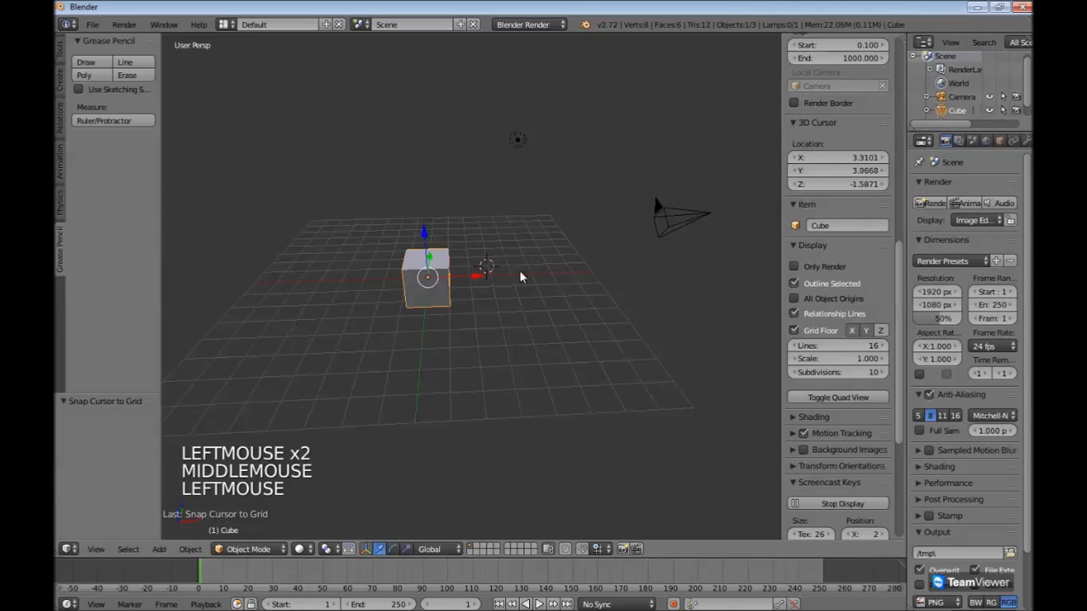
- Place the 3D cursor freehand at several points around the cube in perspective view, ending at about X -6.79, Y 4.98, Z -7.15
{"action": "left_click", "coordinate": [484, 238]}
{"action": "mouse_move", "coordinate": [555, 280]}
{"action": "middle_mouse_down"}
{"action": "mouse_move", "coordinate": [531, 299]}
{"action": "mouse_move", "coordinate": [555, 299]}
{"action": "middle_mouse_up"}
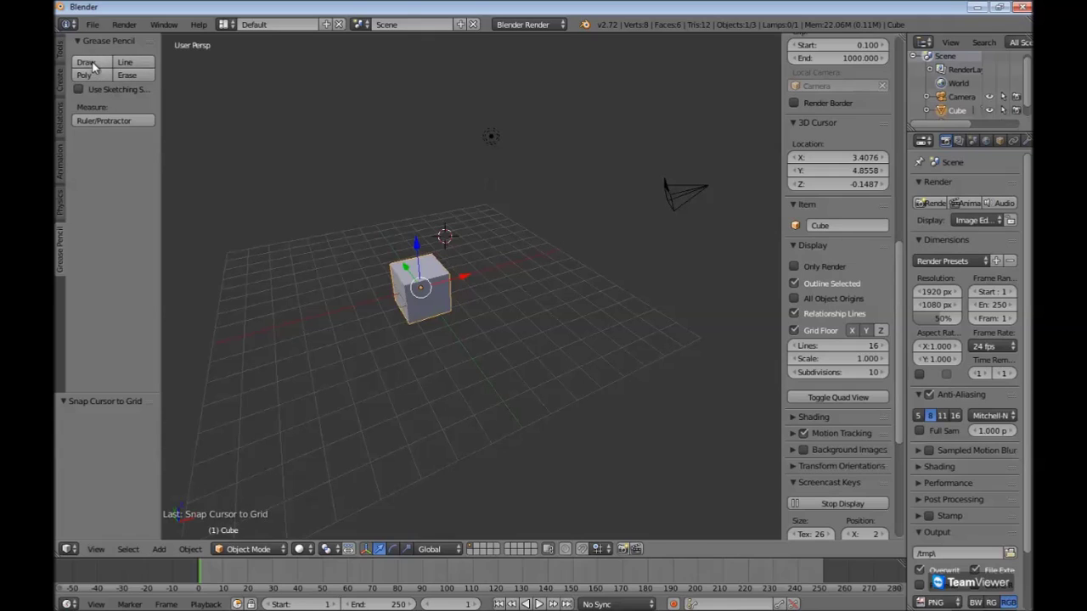
{"action": "left_click", "coordinate": [471, 241]}
{"action": "left_click", "coordinate": [581, 251]}
{"action": "left_click", "coordinate": [526, 214]}
{"action": "left_click", "coordinate": [302, 212]}
{"action": "left_click", "coordinate": [267, 358]}
{"action": "left_click", "coordinate": [422, 396]}
{"action": "left_click", "coordinate": [639, 345]}
{"action": "left_click", "coordinate": [608, 212]}
{"action": "left_click", "coordinate": [312, 177]}
{"action": "left_click", "coordinate": [274, 299]}
{"action": "left_click", "coordinate": [293, 375]}
{"action": "left_click", "coordinate": [434, 285]}
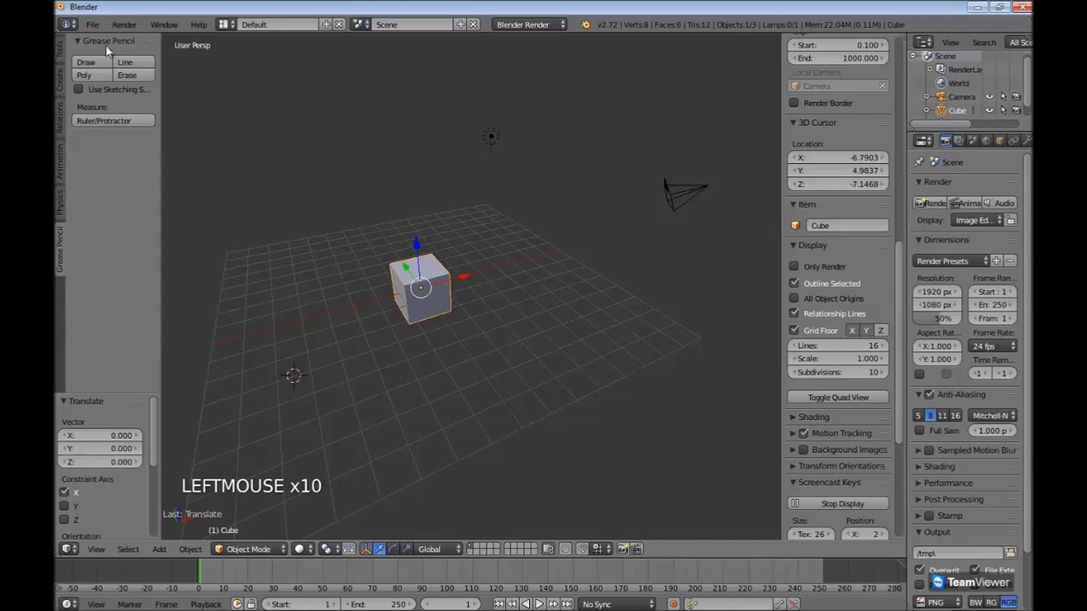
- Look through the Interface settings in the User Preferences and close them without changes
{"action": "left_click", "coordinate": [93, 25]}
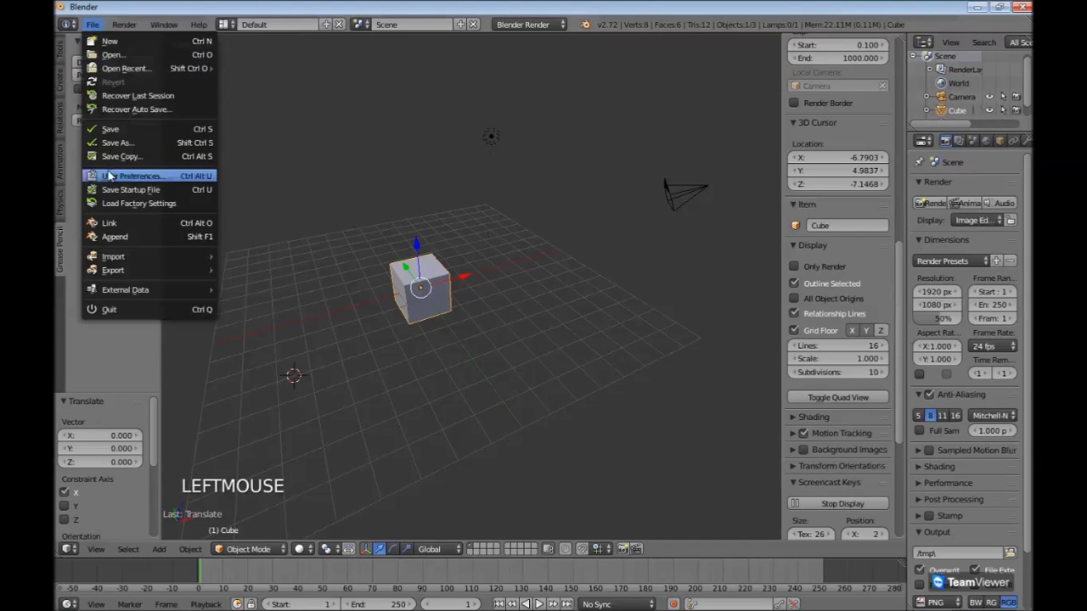
{"action": "left_click", "coordinate": [141, 178]}
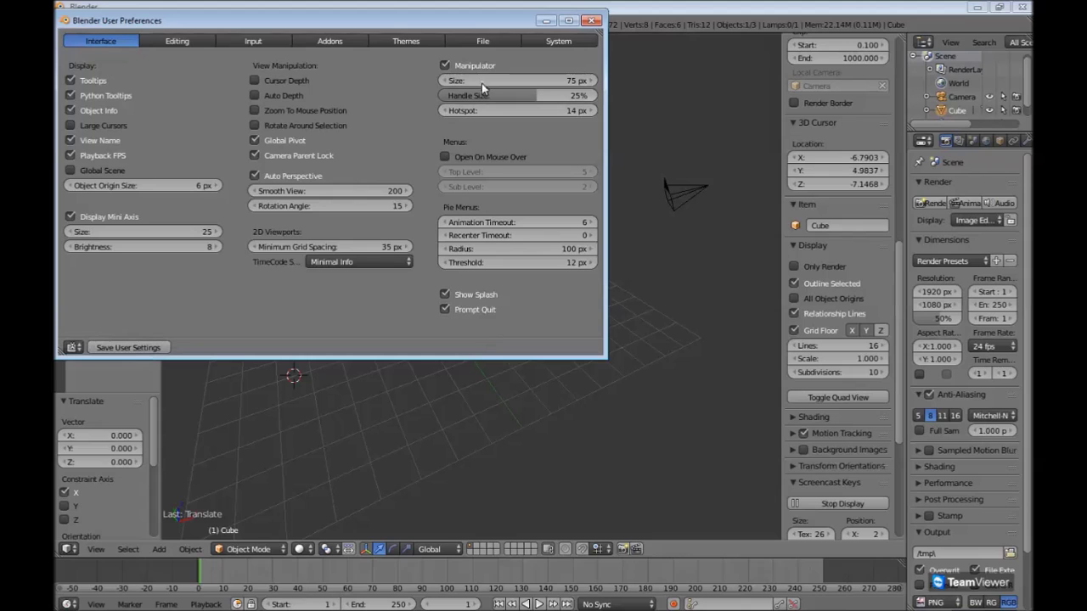
{"action": "left_click", "coordinate": [591, 20]}
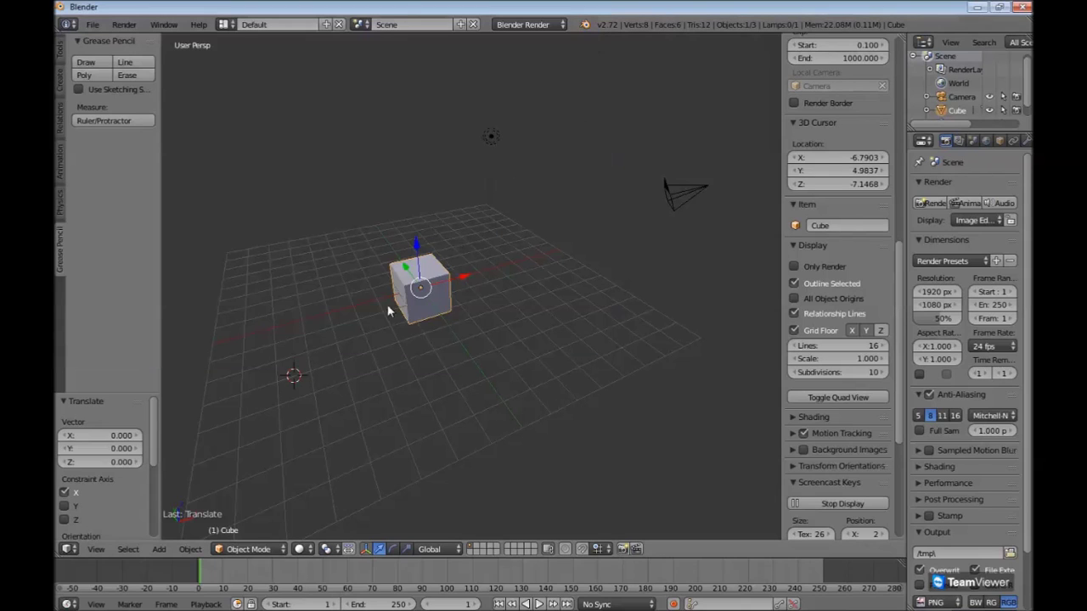
- Place the 3D cursor beside the cube at about X -4.22, Y 6.44, Z -3.39 and check its depth from other angles
{"action": "left_click", "coordinate": [321, 304]}
{"action": "middle_click_drag", "start_coordinate": [331, 296], "coordinate": [184, 311]}
{"action": "middle_click_drag", "start_coordinate": [261, 312], "coordinate": [468, 247]}
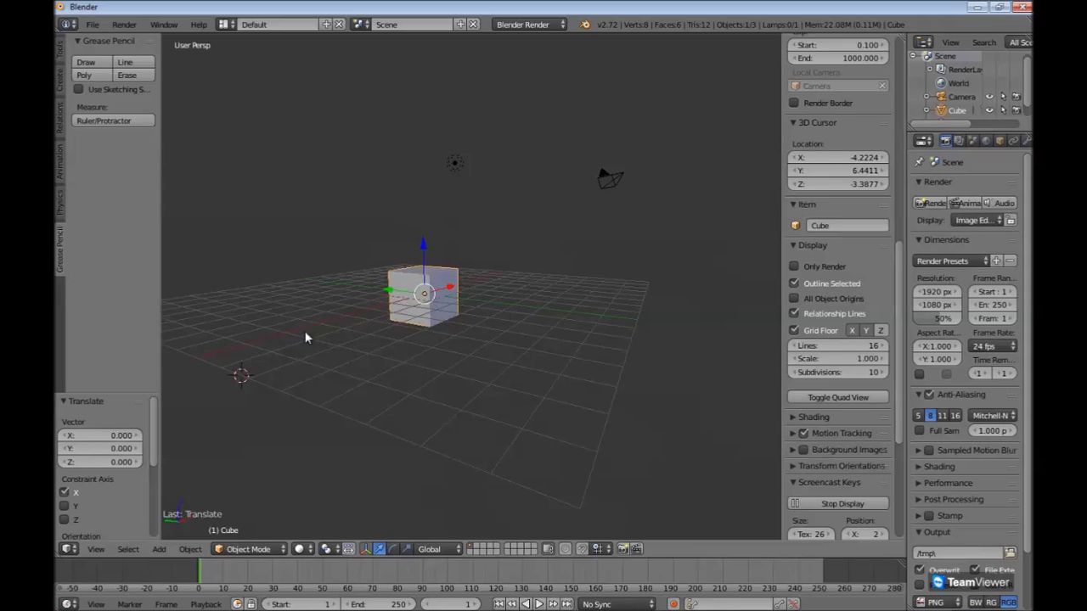
{"action": "middle_click_drag", "start_coordinate": [383, 327], "coordinate": [197, 364]}
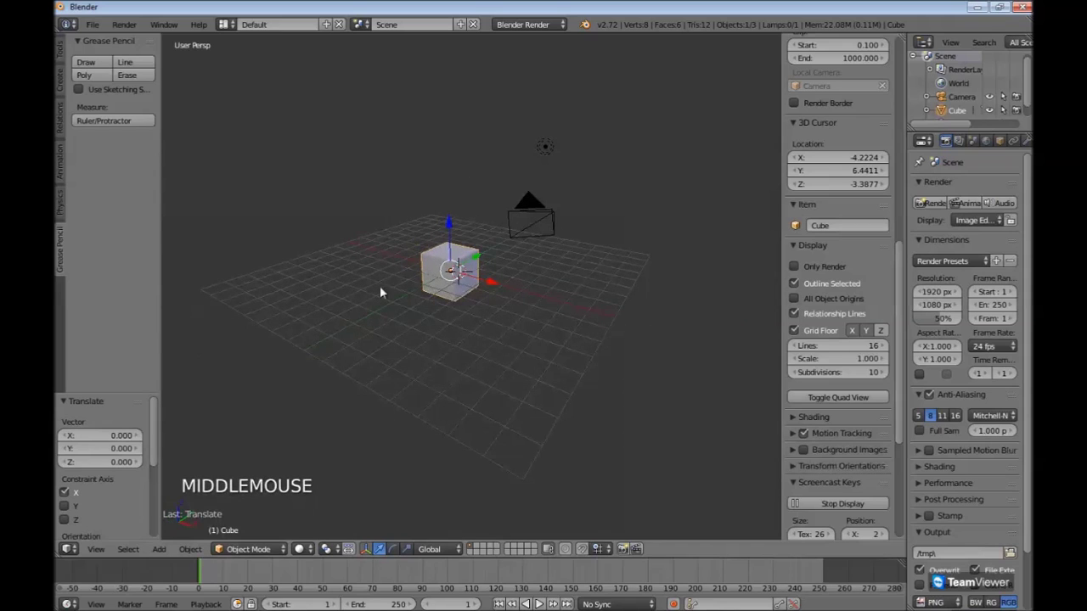
- Place the 3D cursor at points all around the cube, ending at about X -11.42, Y -2.54, Z -10.29
{"action": "left_click", "coordinate": [338, 248]}
{"action": "left_click", "coordinate": [381, 192]}
{"action": "double_click", "coordinate": [601, 192]}
{"action": "left_click", "coordinate": [613, 274]}
{"action": "left_click", "coordinate": [552, 364]}
{"action": "left_click", "coordinate": [418, 383]}
{"action": "left_click", "coordinate": [312, 373]}
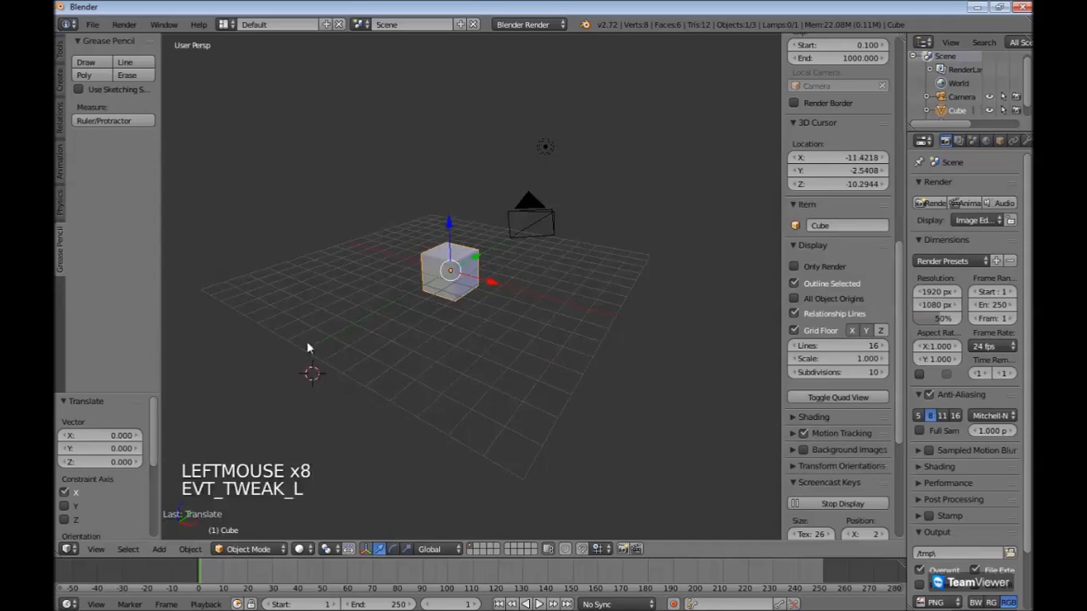
- Circle the cube again with 3D cursor placements, ending at about X -10.15, Y -1.21, Z -9.51, and check the depth from farther away
{"action": "left_click", "coordinate": [292, 233]}
{"action": "left_click", "coordinate": [419, 212]}
{"action": "left_click", "coordinate": [548, 192]}
{"action": "left_click", "coordinate": [591, 220]}
{"action": "left_click", "coordinate": [567, 345]}
{"action": "left_click", "coordinate": [500, 377]}
{"action": "left_click", "coordinate": [336, 361]}
{"action": "middle_click_drag", "start_coordinate": [443, 322], "coordinate": [469, 331]}
{"action": "middle_click_drag", "start_coordinate": [574, 296], "coordinate": [581, 320]}
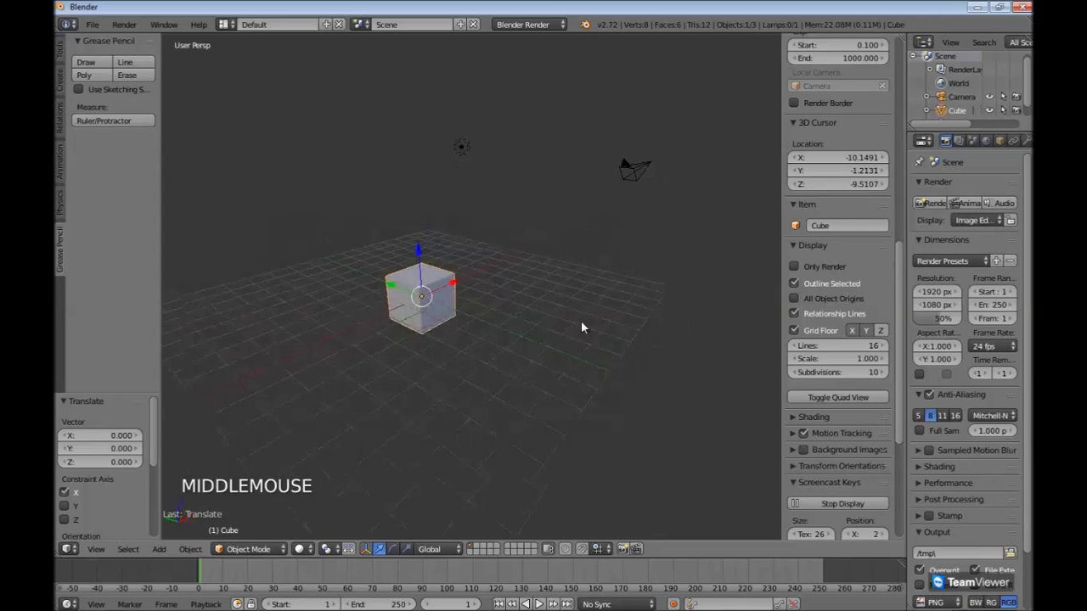
{"action": "scroll", "coordinate": [543, 321], "scroll_direction": "down", "scroll_amount": 1}
{"action": "scroll", "coordinate": [522, 329], "scroll_direction": "down", "scroll_amount": 3}
{"action": "scroll", "coordinate": [509, 333], "scroll_direction": "up", "scroll_amount": 1}
{"action": "middle_click", "coordinate": [505, 335]}
{"action": "middle_click_drag", "start_coordinate": [507, 337], "coordinate": [506, 316]}
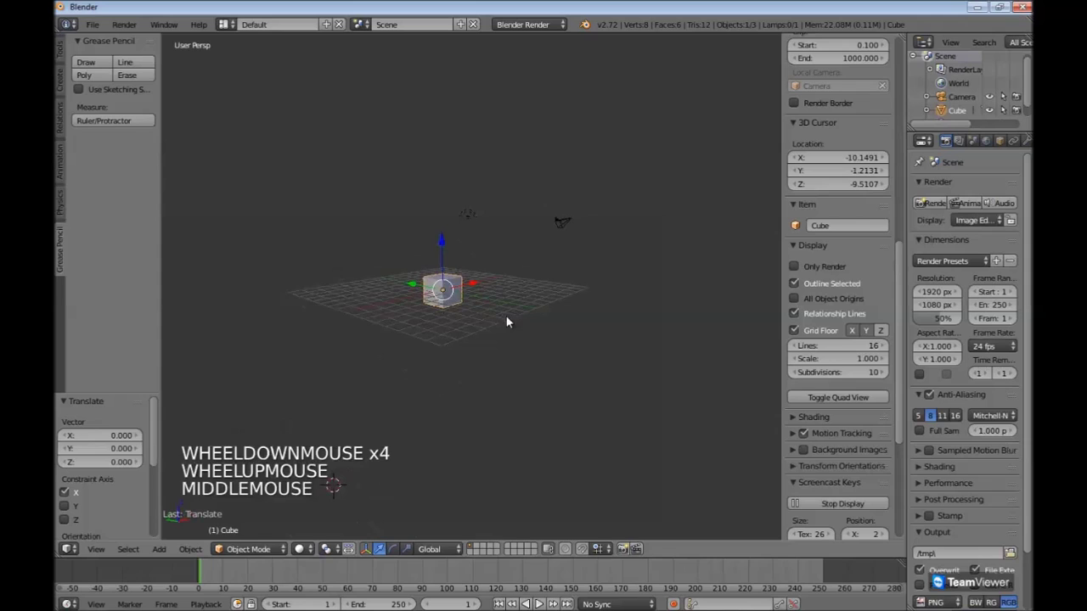
- Place the 3D cursor next to the grid floor at about X -8.21, Y -0.20, Z 0.72 and check it from another side
{"action": "left_click", "coordinate": [341, 303]}
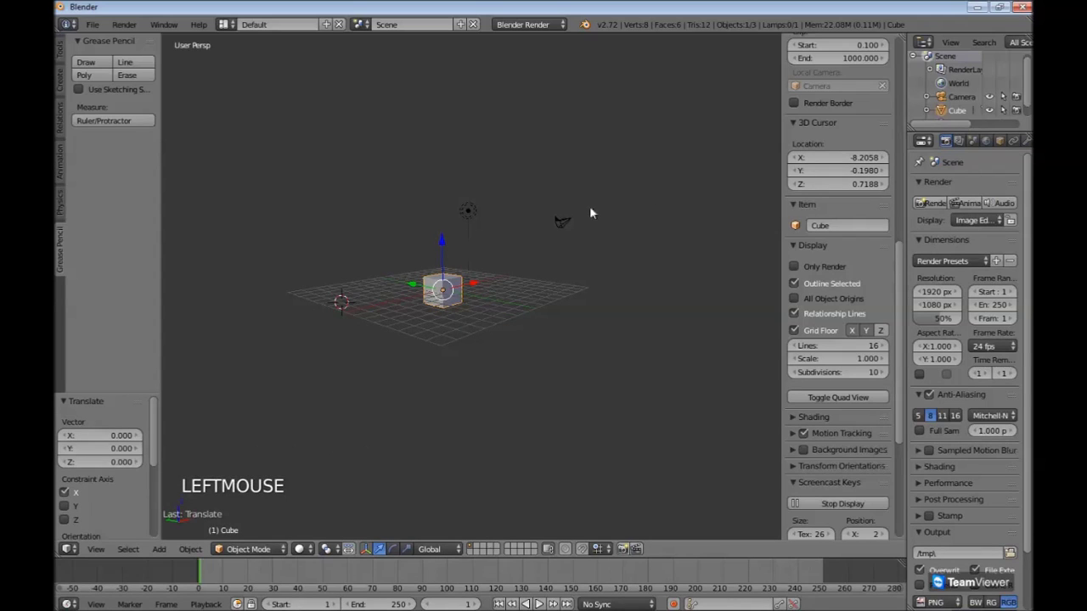
{"action": "middle_click_drag", "start_coordinate": [482, 264], "coordinate": [244, 275]}
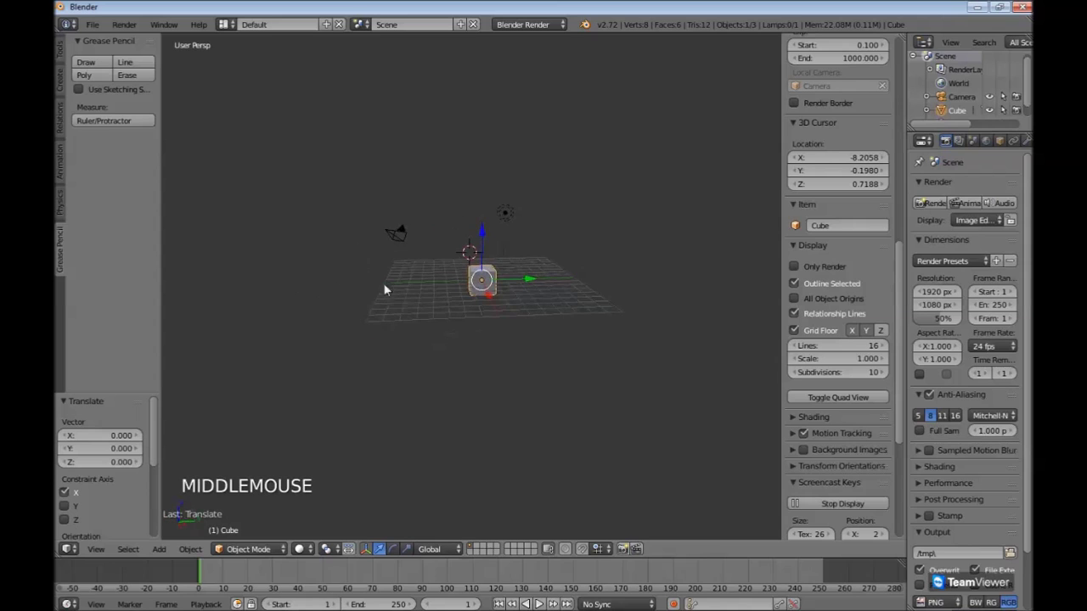
{"action": "scroll", "coordinate": [455, 272], "scroll_direction": "up", "scroll_amount": 5}
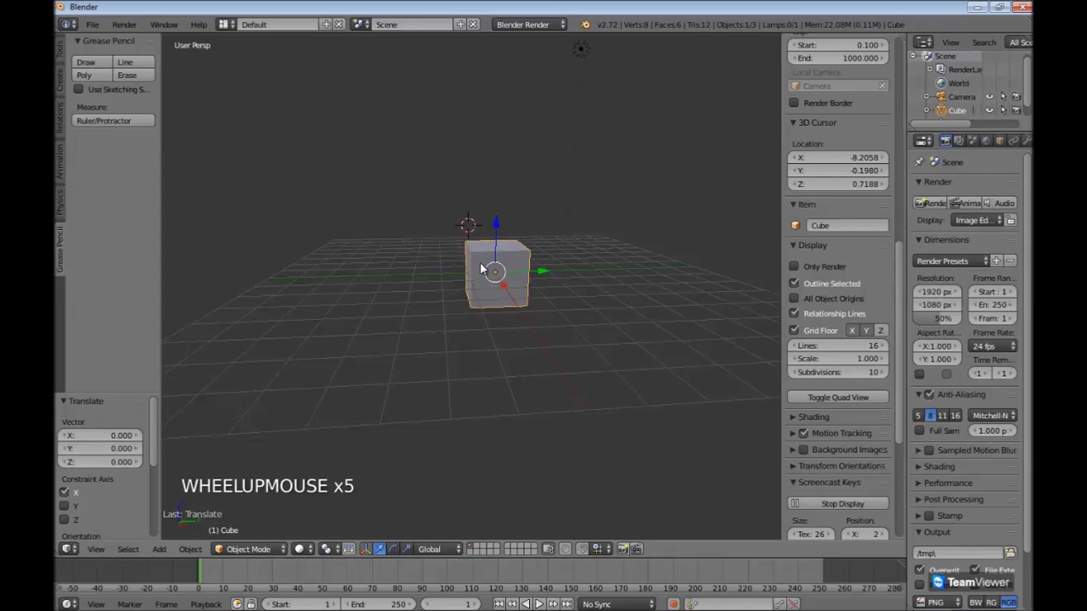
- Try to place the 3D cursor on the cube's face, ending at about X -7.32, Y 2.29, Z -1.30, and check its depth from the side
{"action": "left_click", "coordinate": [481, 270]}
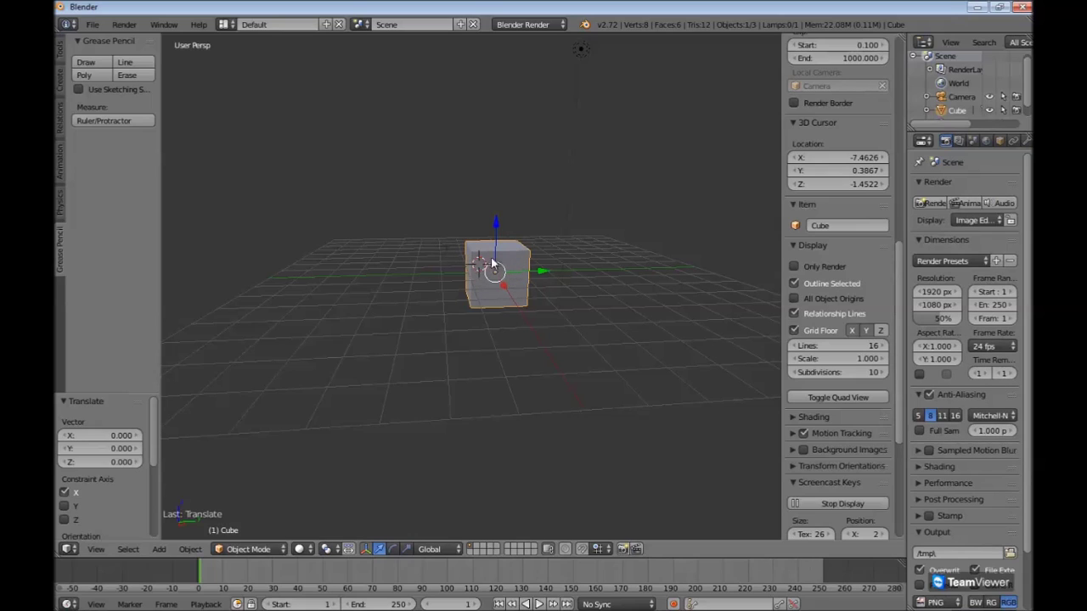
{"action": "left_click", "coordinate": [635, 252]}
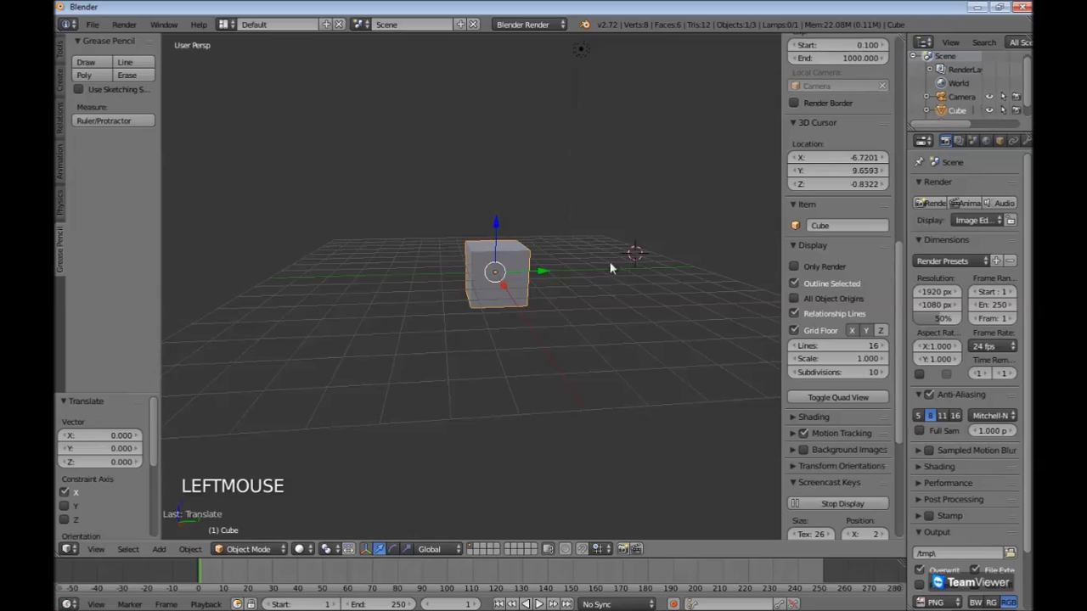
{"action": "left_click", "coordinate": [598, 260]}
{"action": "left_click", "coordinate": [510, 260]}
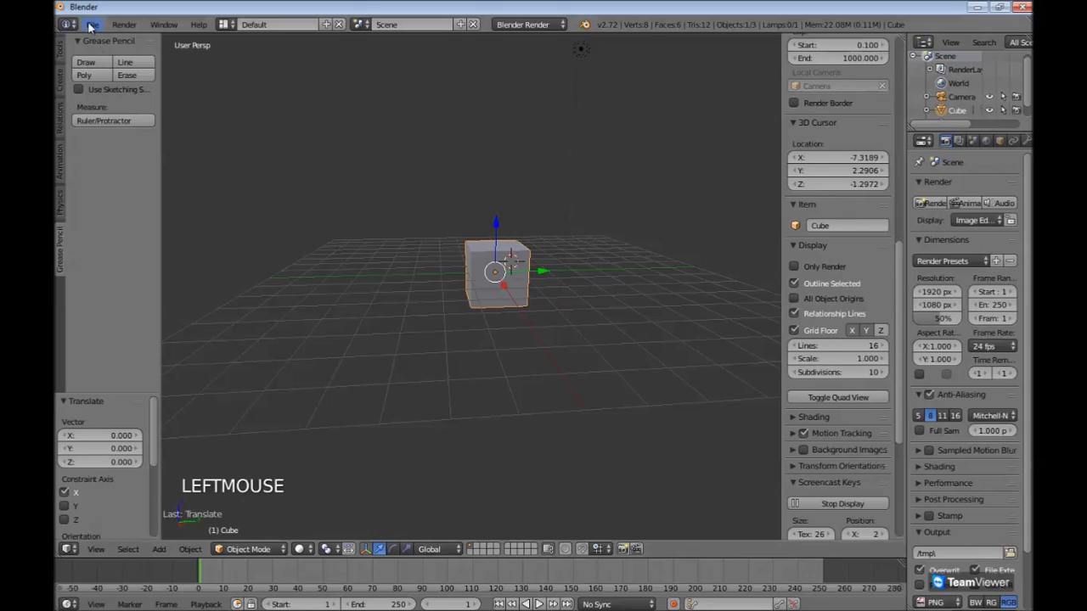
{"action": "middle_click_drag", "start_coordinate": [388, 299], "coordinate": [486, 277]}
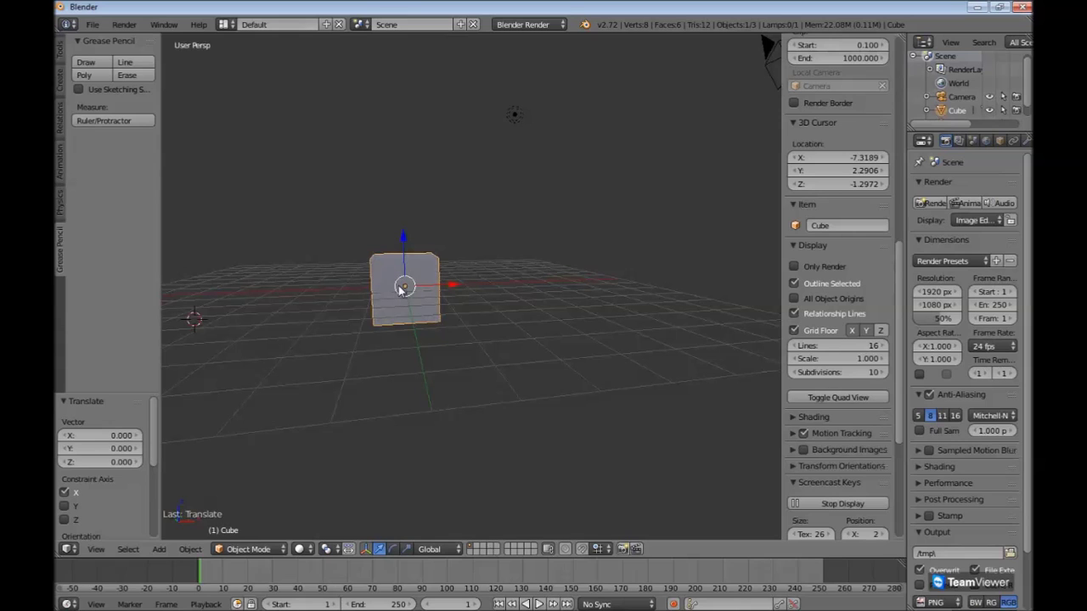
{"action": "middle_click_drag", "start_coordinate": [403, 289], "coordinate": [267, 301]}
{"action": "left_click", "coordinate": [486, 259]}
{"action": "left_click", "coordinate": [488, 259]}
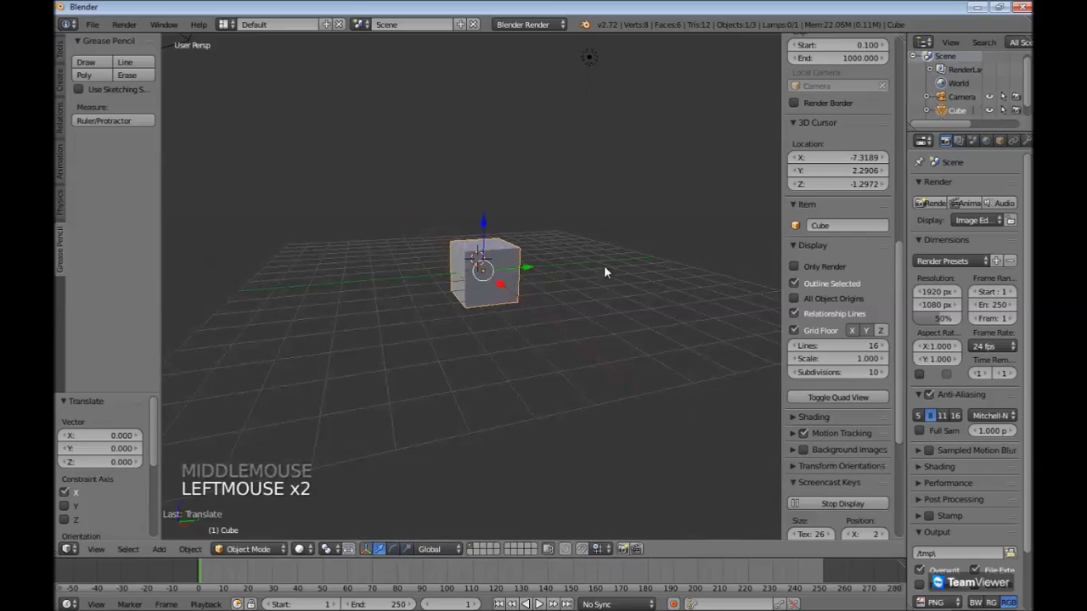
{"action": "scroll", "coordinate": [371, 218], "scroll_direction": "up", "scroll_amount": 6}
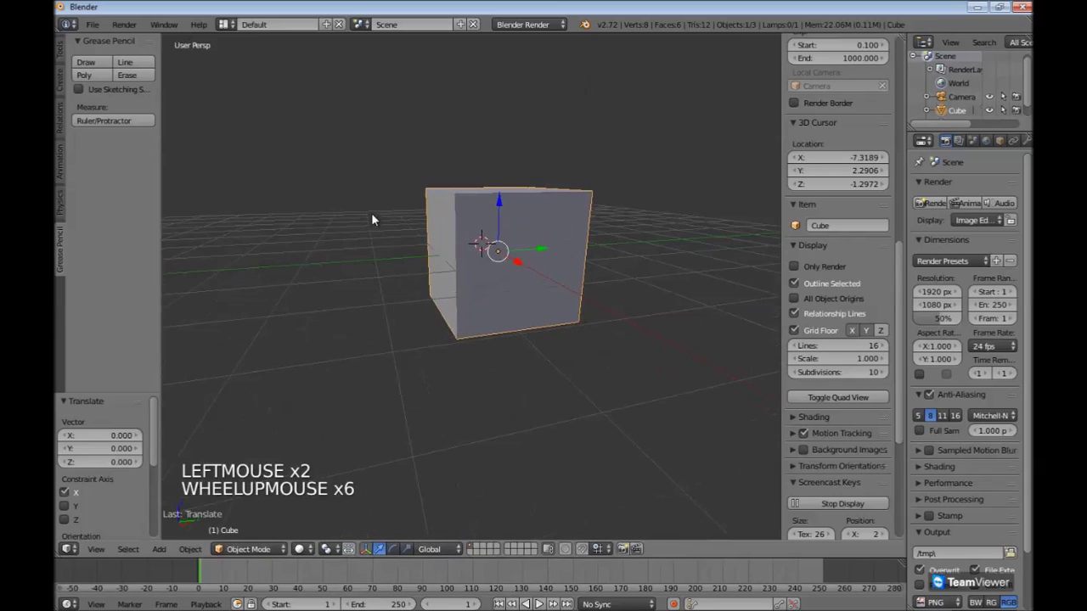
- Enable Cursor Depth under View Manipulation in the User Preferences and close the preferences
{"action": "left_click", "coordinate": [92, 23]}
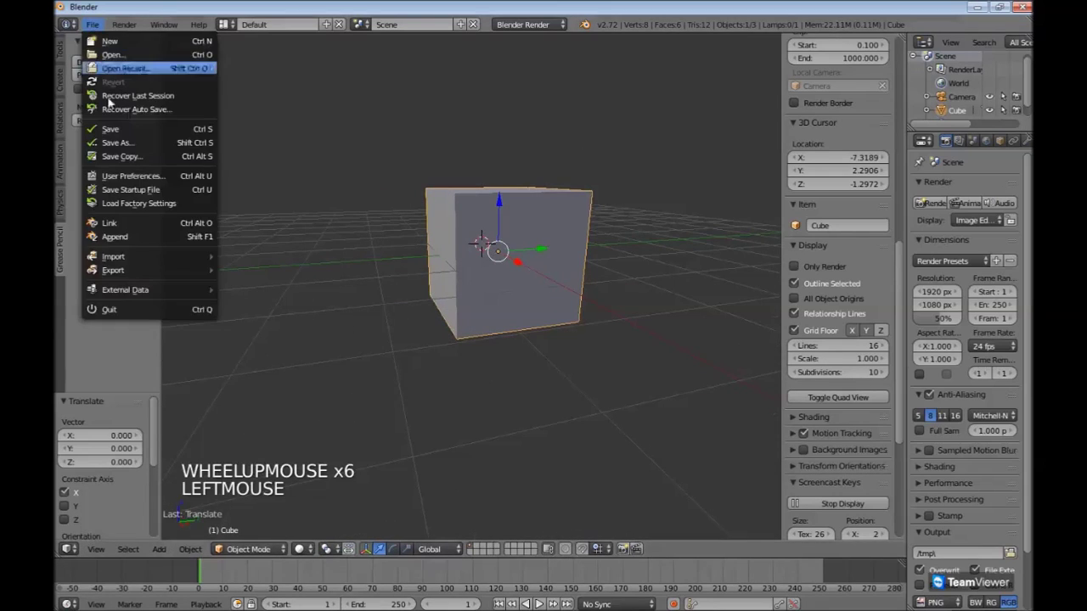
{"action": "left_click", "coordinate": [111, 173]}
{"action": "left_click", "coordinate": [255, 88]}
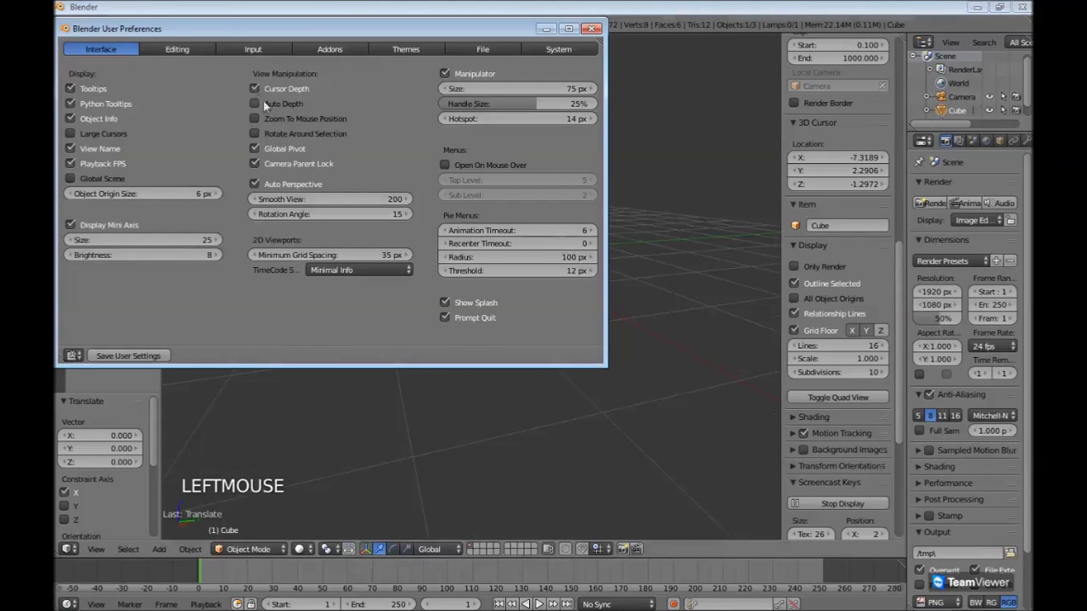
{"action": "left_click", "coordinate": [591, 29]}
- Place the 3D cursor at many points in the empty space around the cube, ending at about X -9.85, Y -3.18, Z 1.14
{"action": "left_click", "coordinate": [685, 252]}
{"action": "left_click", "coordinate": [721, 276]}
{"action": "left_click", "coordinate": [656, 165]}
{"action": "left_click", "coordinate": [533, 119]}
{"action": "left_click", "coordinate": [348, 149]}
{"action": "left_click", "coordinate": [250, 219]}
{"action": "left_click", "coordinate": [251, 344]}
{"action": "left_click", "coordinate": [328, 384]}
{"action": "left_click", "coordinate": [543, 405]}
{"action": "left_click", "coordinate": [722, 321]}
{"action": "left_click", "coordinate": [708, 213]}
{"action": "left_click", "coordinate": [662, 136]}
{"action": "left_click", "coordinate": [350, 171]}
{"action": "left_click", "coordinate": [331, 179]}
{"action": "middle_click_drag", "start_coordinate": [379, 272], "coordinate": [465, 292]}
{"action": "scroll", "coordinate": [459, 277], "scroll_direction": "down", "scroll_amount": 6}
{"action": "scroll", "coordinate": [447, 308], "scroll_direction": "down", "scroll_amount": 3}
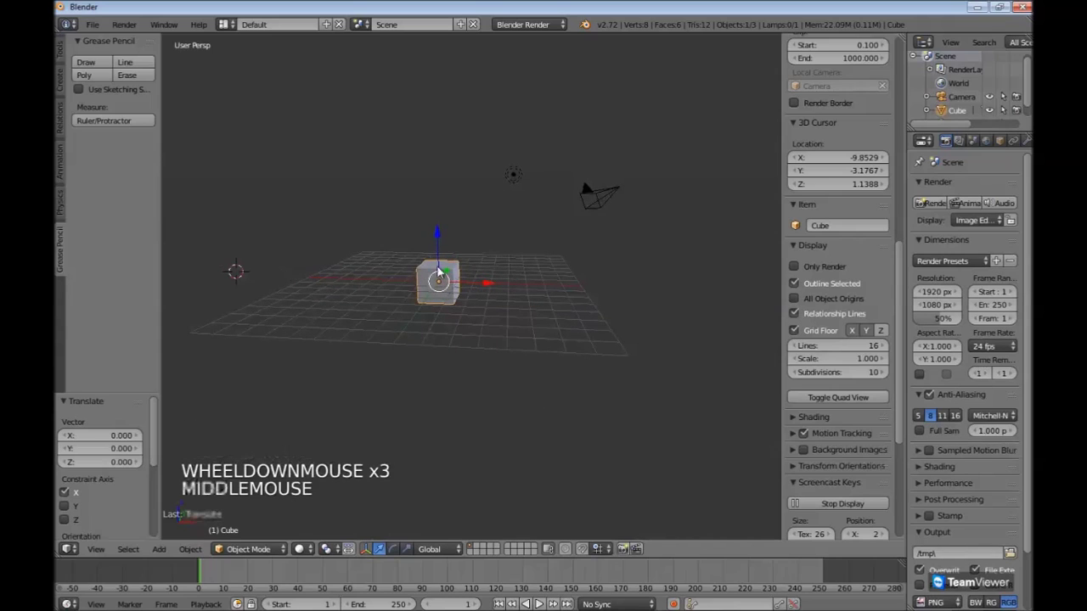
{"action": "middle_click_drag", "start_coordinate": [248, 278], "coordinate": [178, 302]}
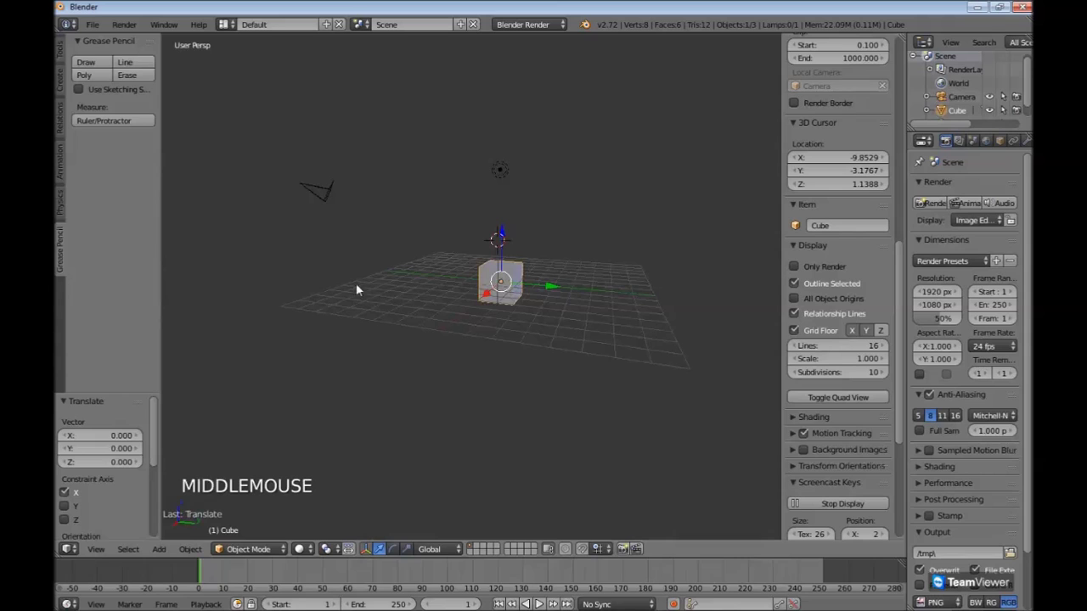
- Place the 3D cursor around the cube from a closer view, ending at about X -5.30, Y -13.06, Z -1.43
{"action": "scroll", "coordinate": [459, 268], "scroll_direction": "up", "scroll_amount": 3}
{"action": "left_click", "coordinate": [432, 235]}
{"action": "left_click", "coordinate": [612, 203]}
{"action": "left_click", "coordinate": [682, 291]}
{"action": "left_click", "coordinate": [647, 372]}
{"action": "left_click", "coordinate": [395, 362]}
{"action": "left_click", "coordinate": [337, 264]}
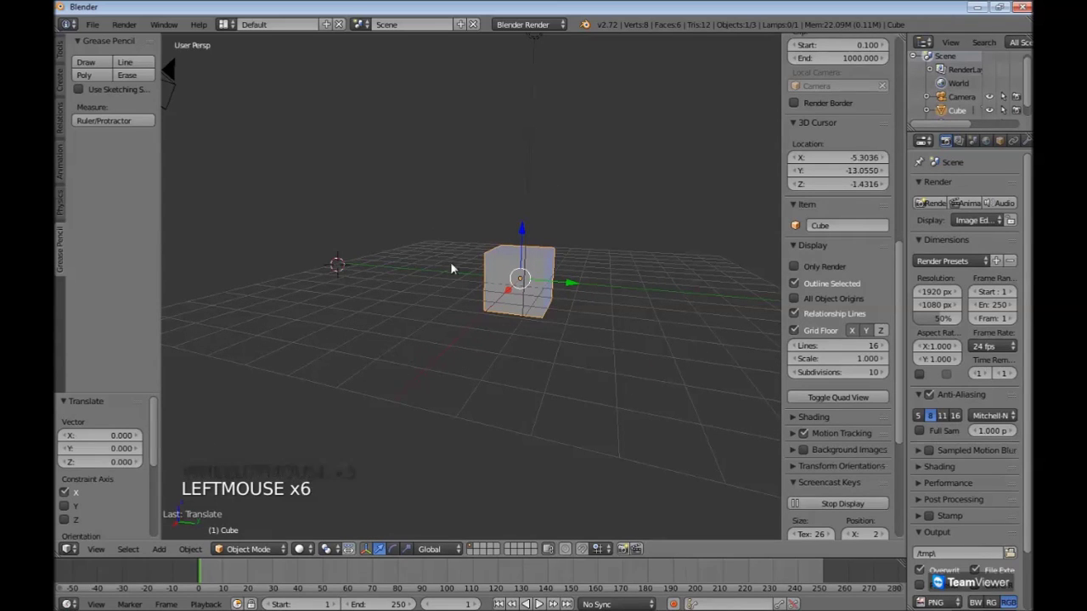
- Place the 3D cursor on the cube's side face at about X 1.05, Y -0.35, Z 0.63 and check it from other angles
{"action": "left_click", "coordinate": [503, 268]}
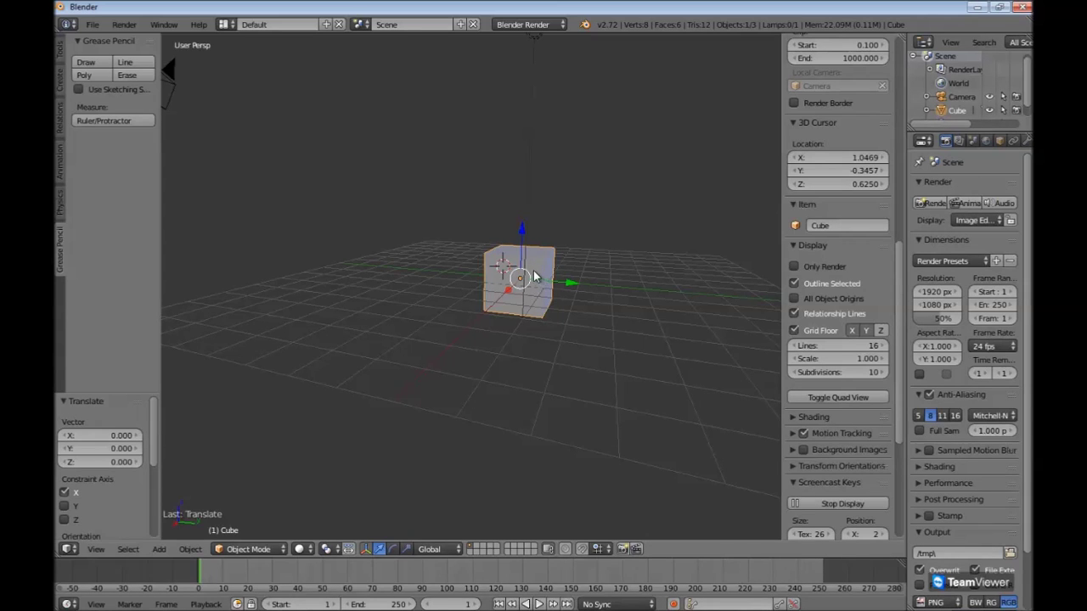
{"action": "middle_click_drag", "start_coordinate": [472, 359], "coordinate": [660, 363]}
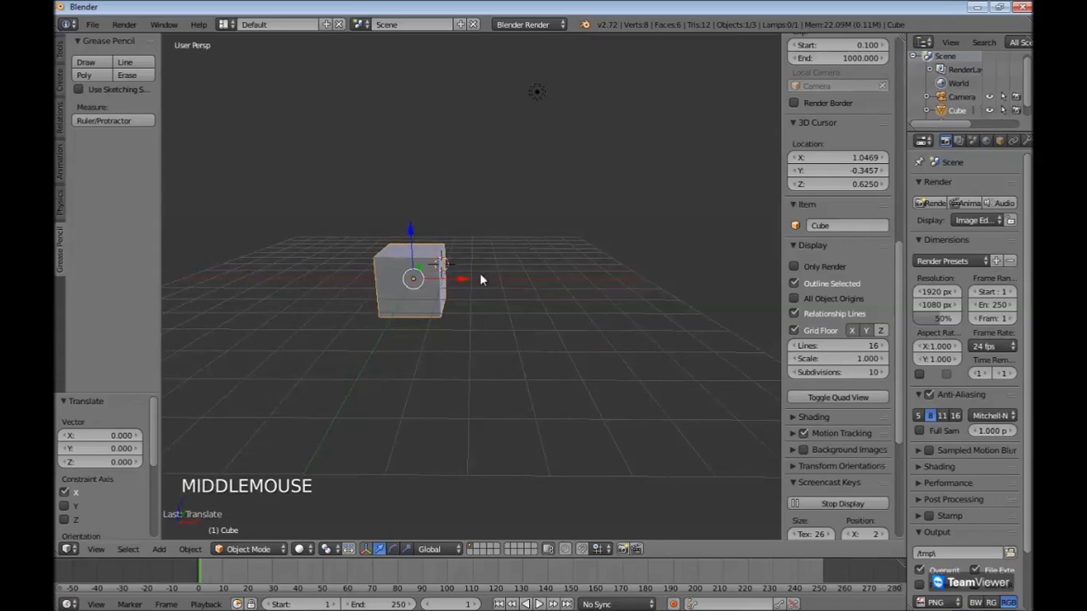
{"action": "middle_click_drag", "start_coordinate": [425, 249], "coordinate": [266, 291]}
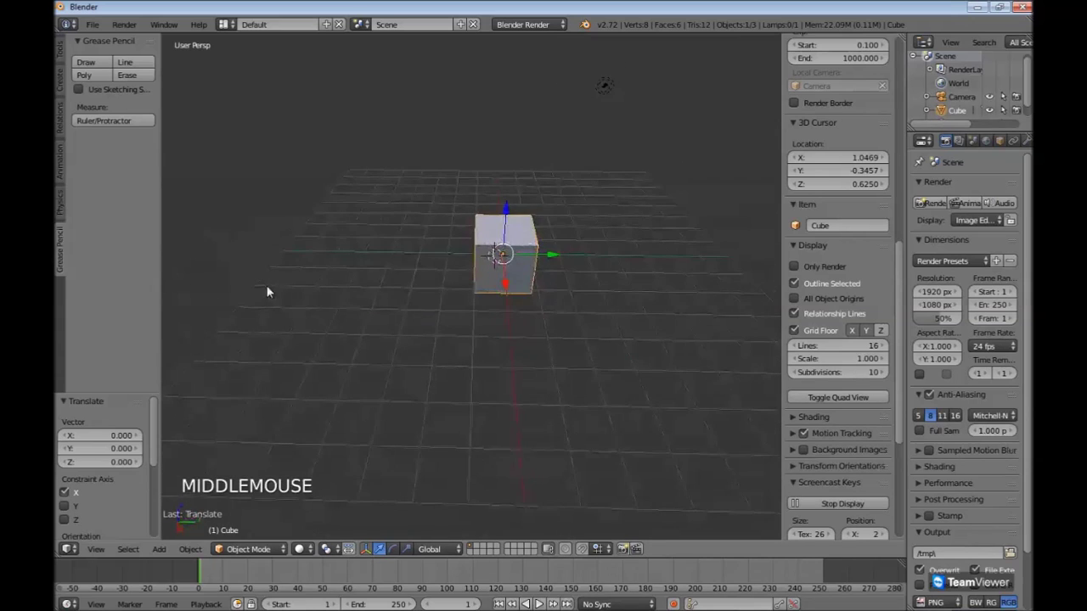
- Place the 3D cursor on the cube's top face at about X 0.20, Y -0.55, Z 1.06 and check it up close
{"action": "left_click", "coordinate": [489, 230]}
{"action": "middle_click_drag", "start_coordinate": [522, 236], "coordinate": [661, 217]}
{"action": "scroll", "coordinate": [449, 247], "scroll_direction": "up", "scroll_amount": 3}
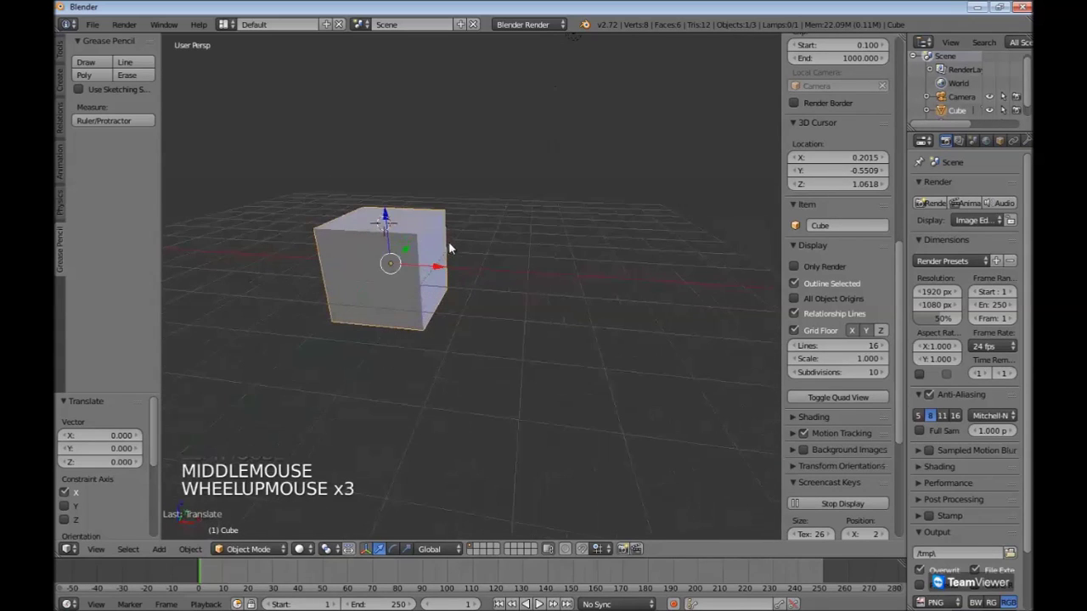
- Place the 3D cursor on two side faces of the cube and finally on its top face at about X 0.89, Y 0.48, Z 1.04
{"action": "left_click", "coordinate": [376, 257]}
{"action": "middle_click_drag", "start_coordinate": [375, 290], "coordinate": [252, 290]}
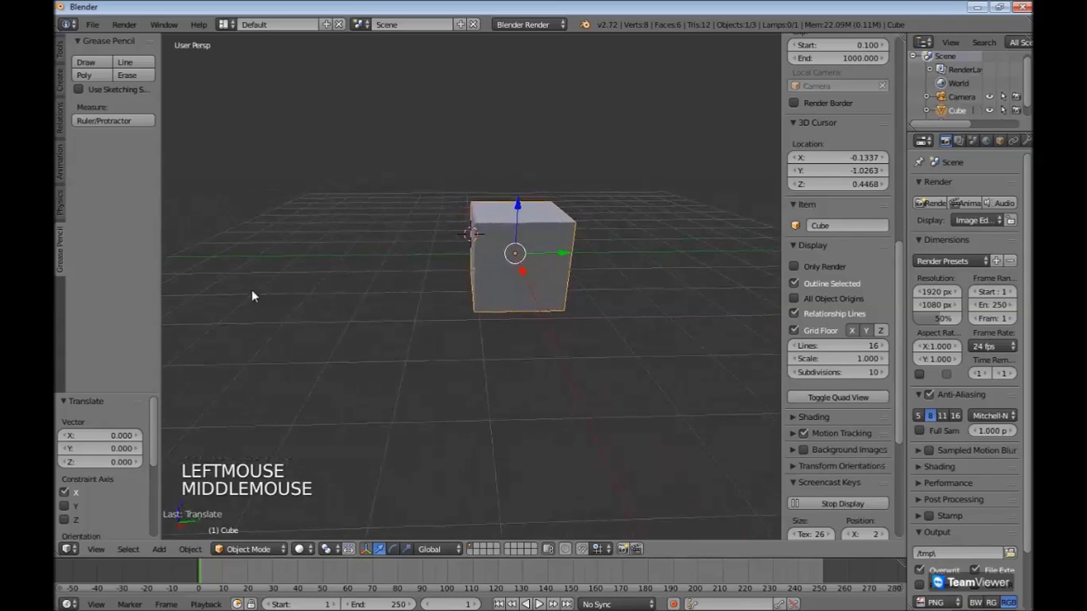
{"action": "left_click", "coordinate": [541, 276]}
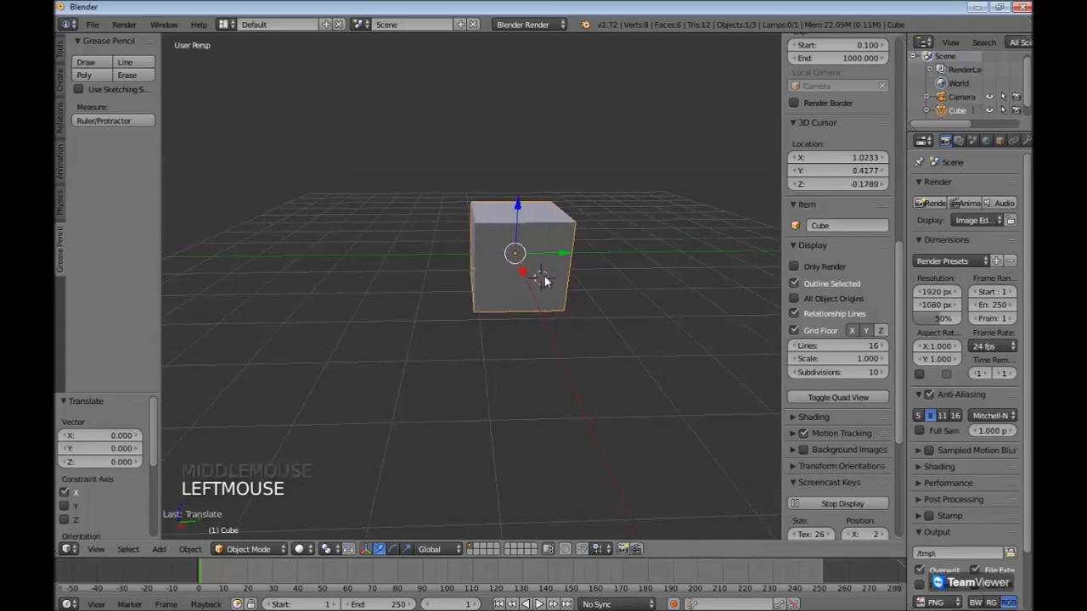
{"action": "left_click", "coordinate": [548, 219]}
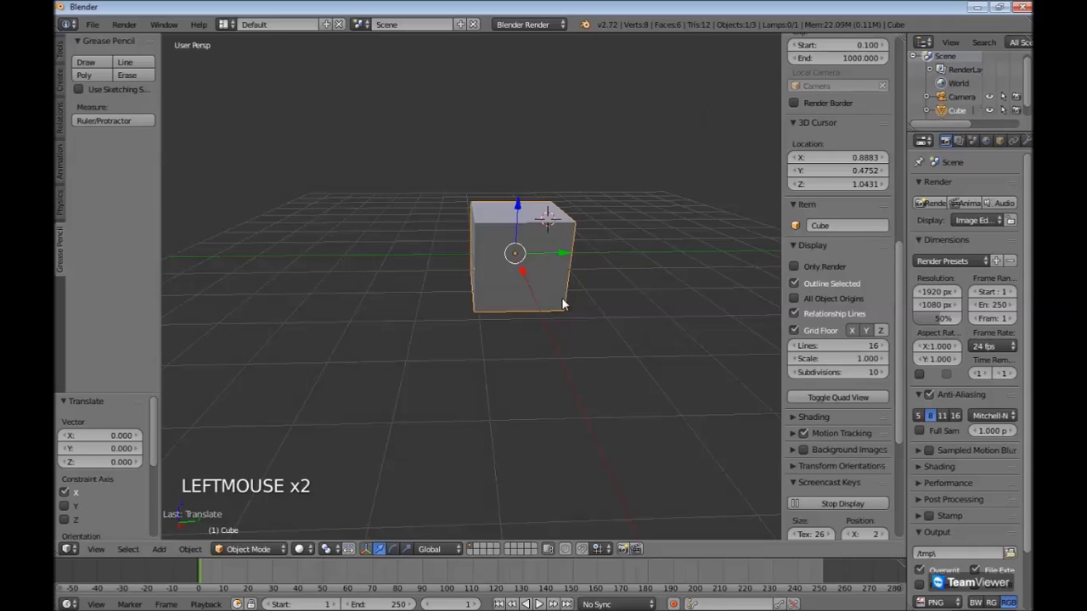